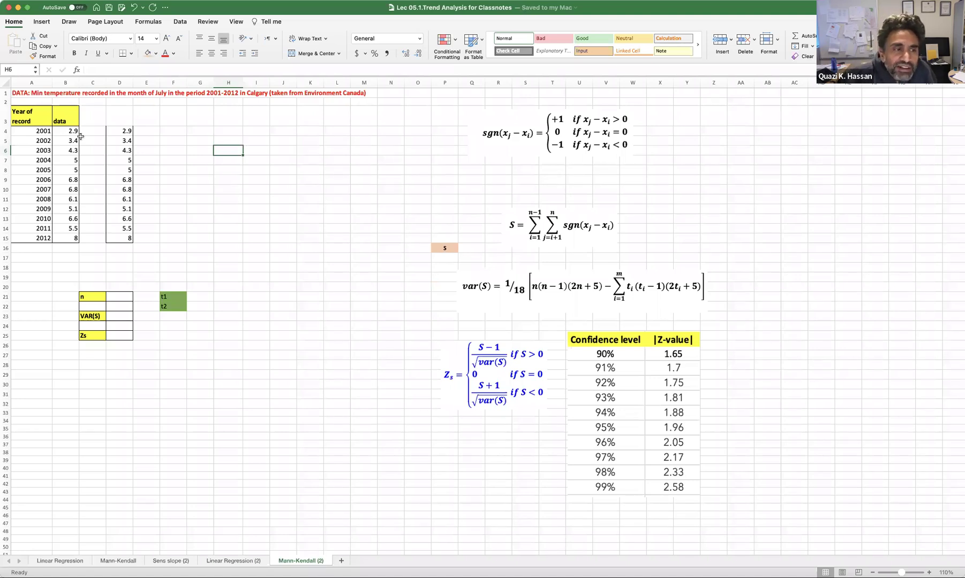
Examine the year and temperature data, the sgn, S, var(S) and Zs formulas, and the table of confidence levels and Z-values
left_click_drag(38, 131, 47, 240)
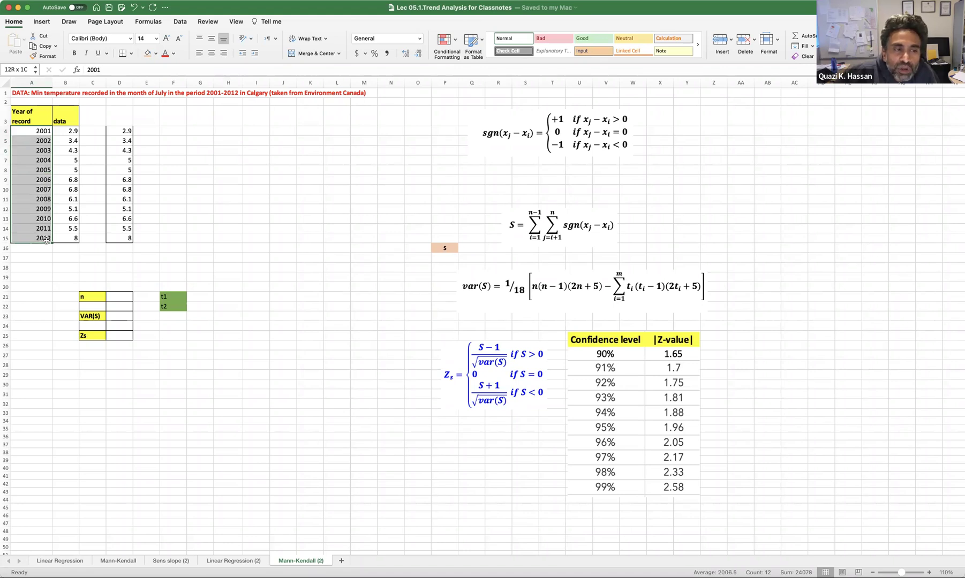
left_click(71, 127)
left_click_drag(71, 127, 72, 236)
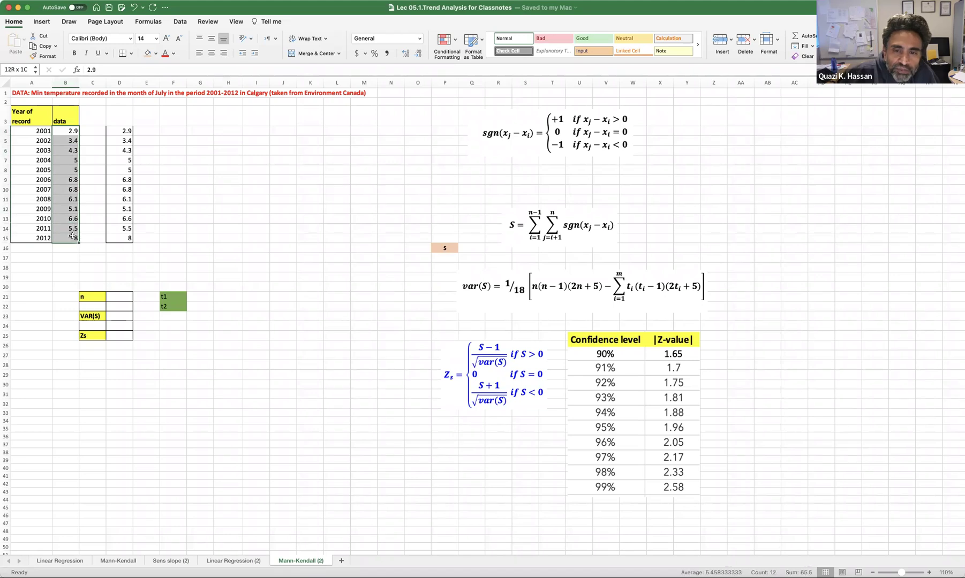
left_click(170, 164)
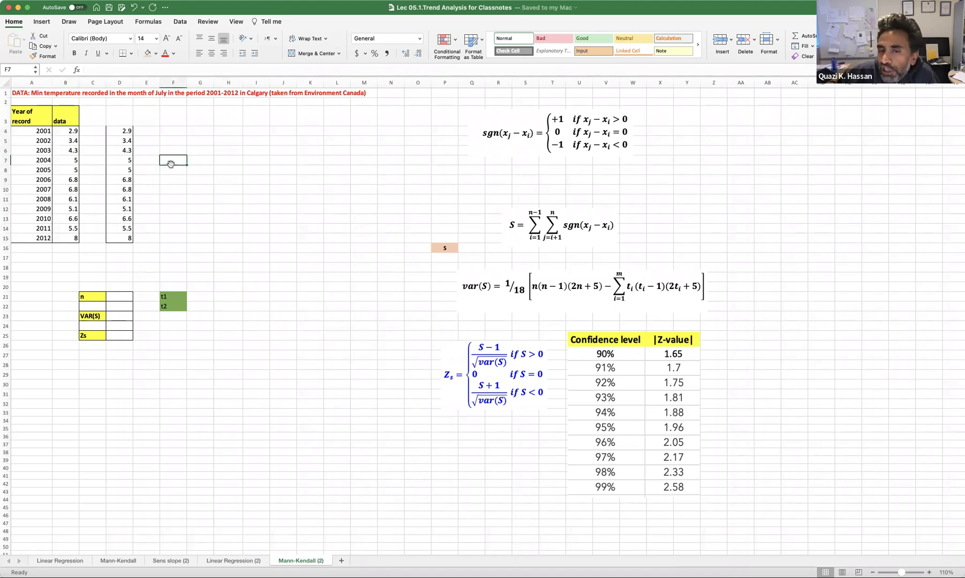
left_click(551, 122)
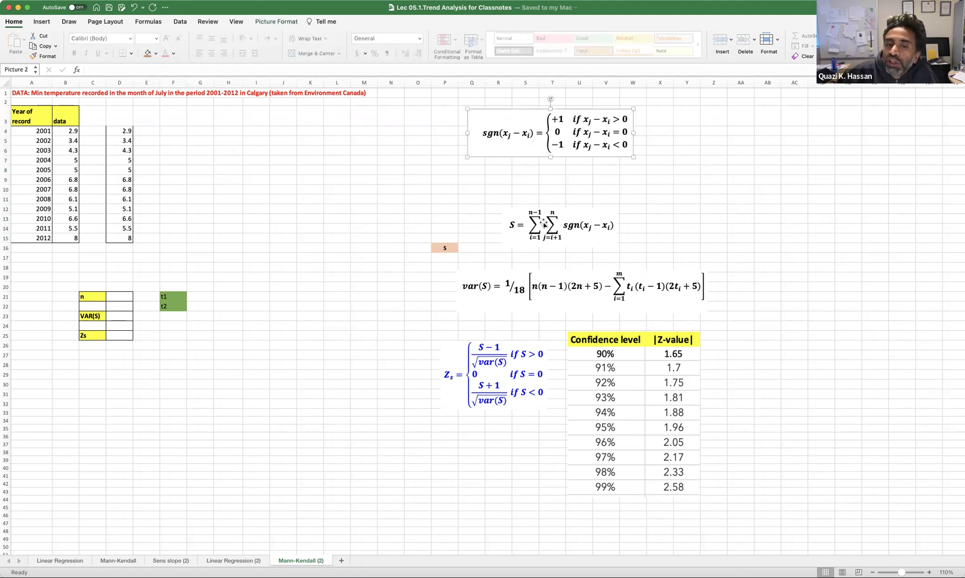
left_click(518, 228)
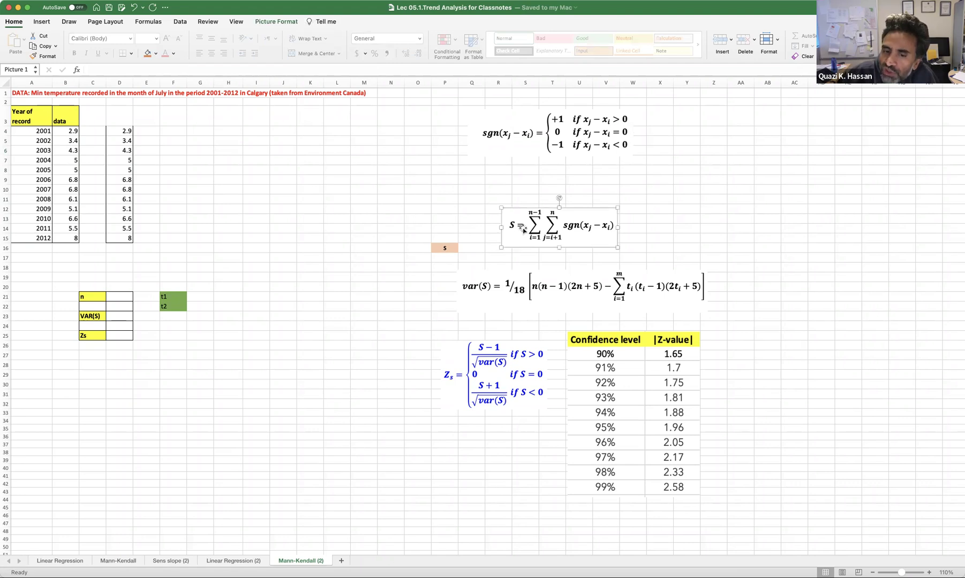
left_click(559, 272)
left_click(497, 378)
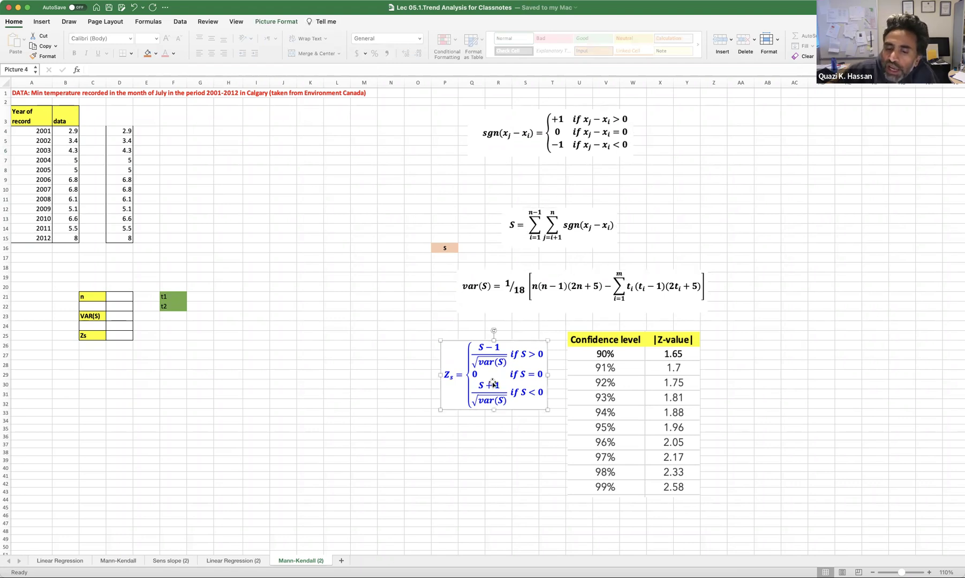
left_click(671, 348)
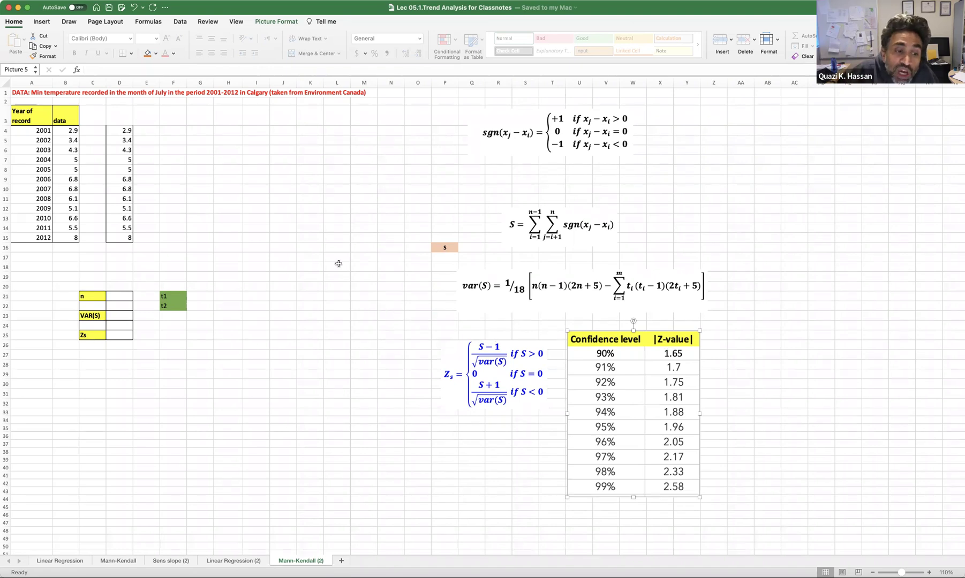
left_click(154, 142)
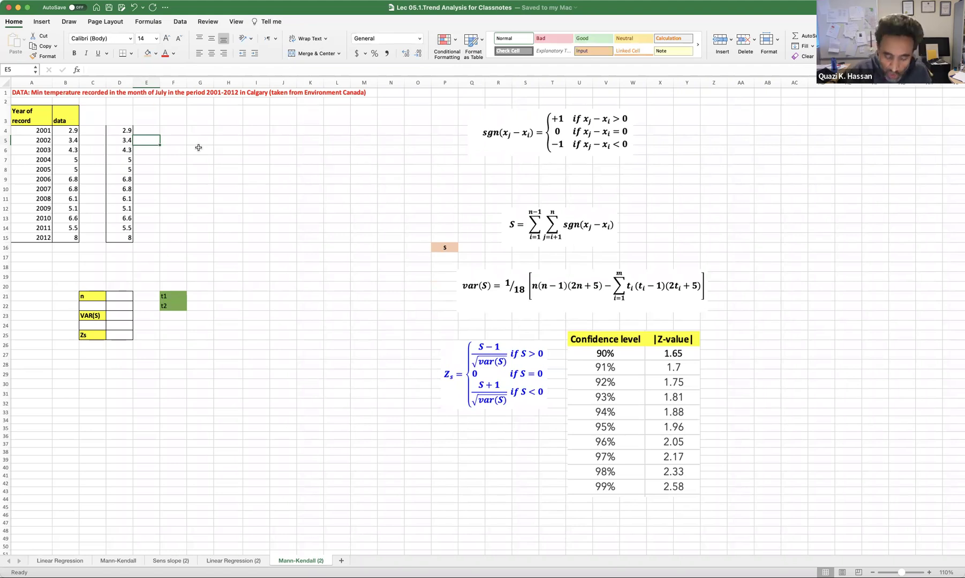
type("+")
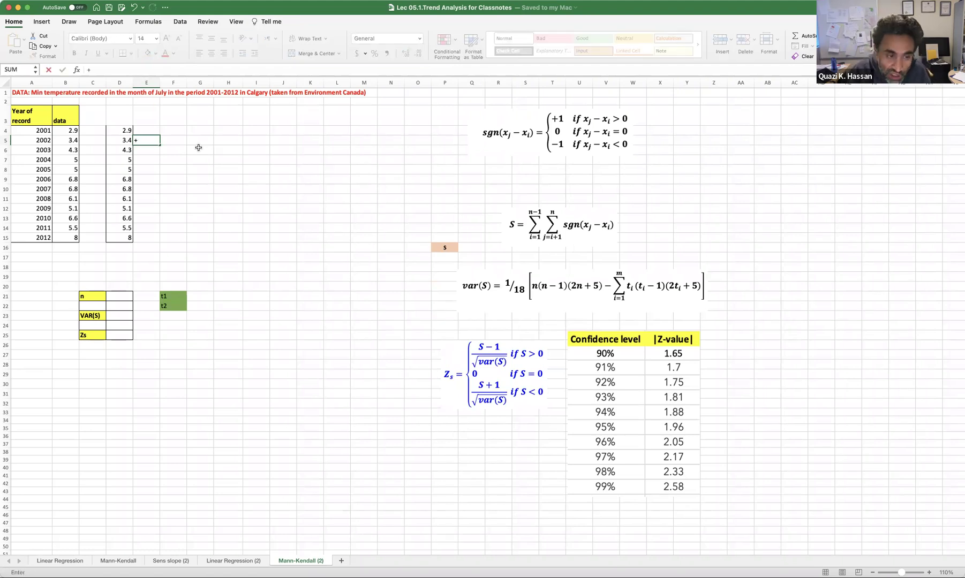
key("Escape")
left_click(192, 157)
Start an IFS formula in E5 whose first condition returns 1 when D5-D4>0
left_click(121, 130)
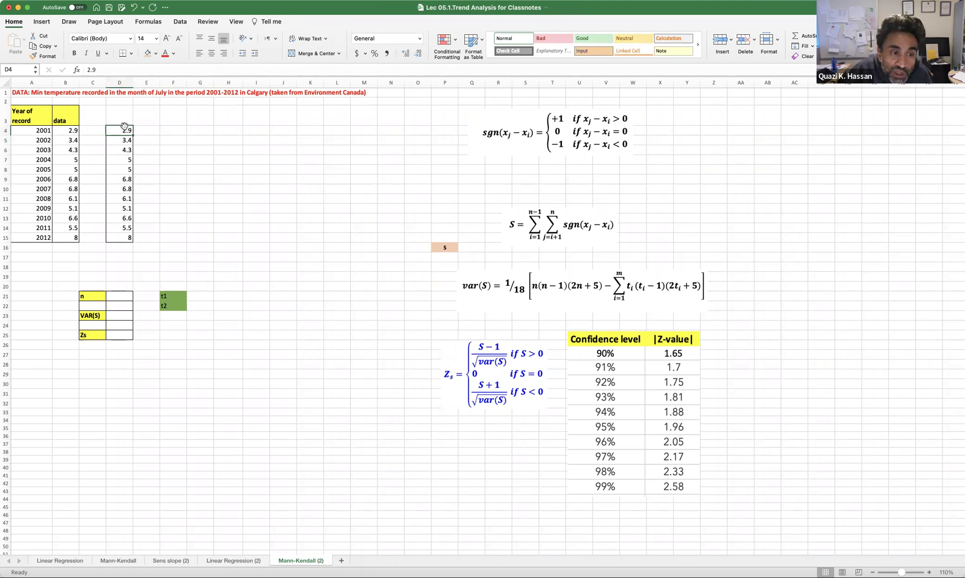
left_click_drag(123, 141, 124, 237)
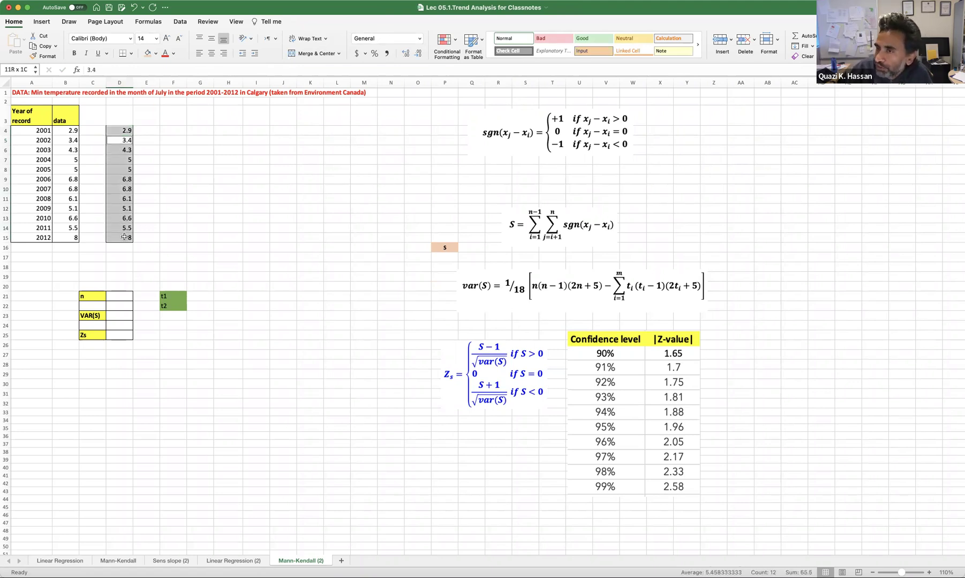
left_click(146, 139)
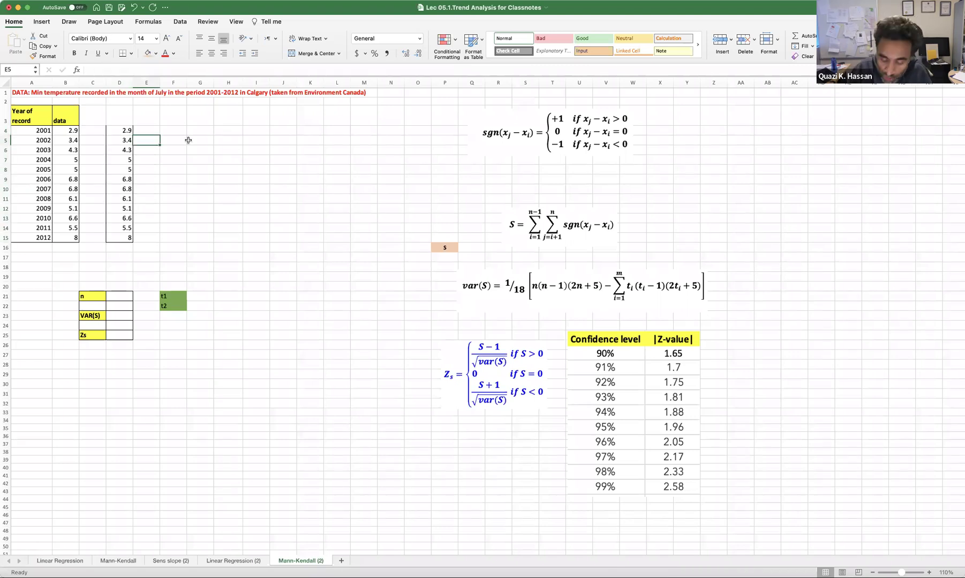
type("+")
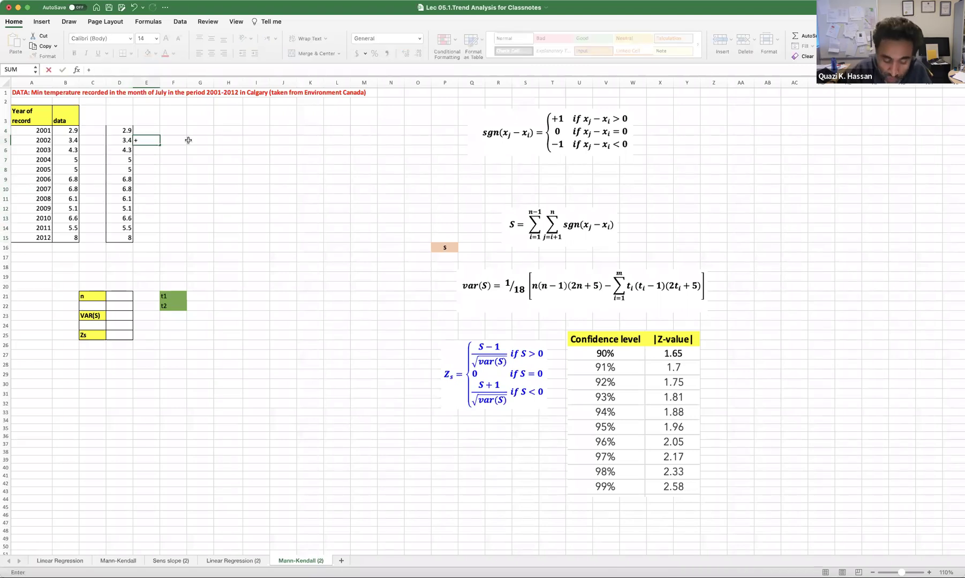
type("ifs")
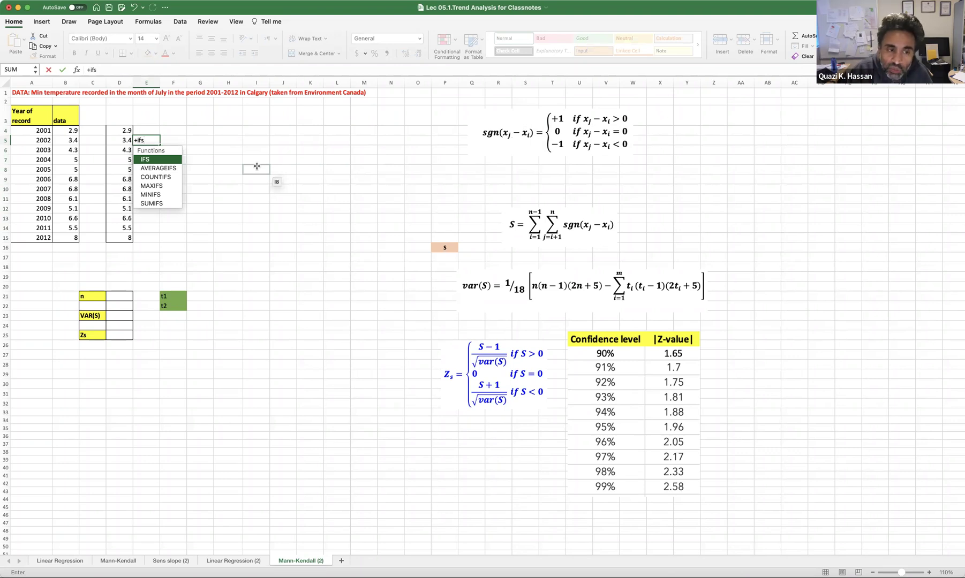
type("(")
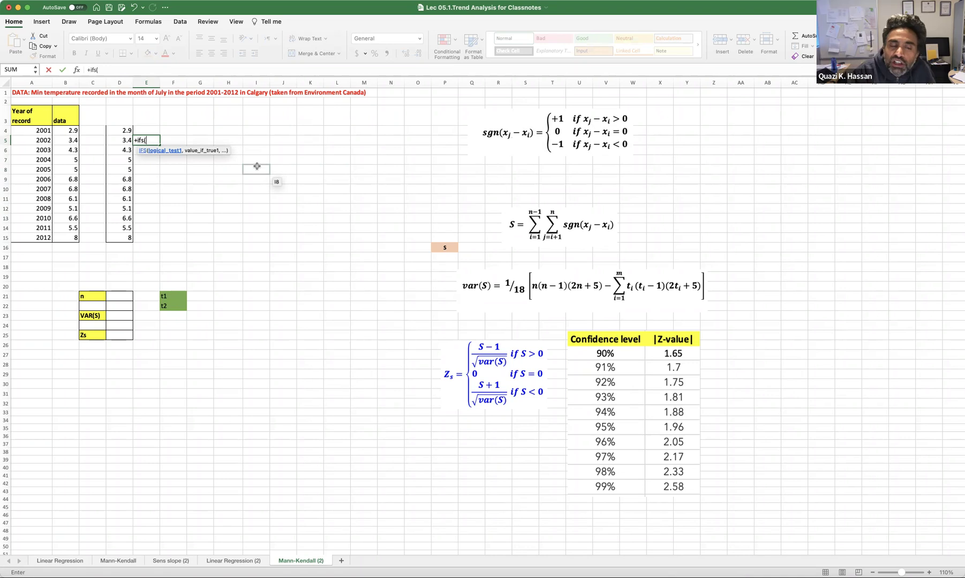
left_click(125, 141)
type("-")
left_click(118, 131)
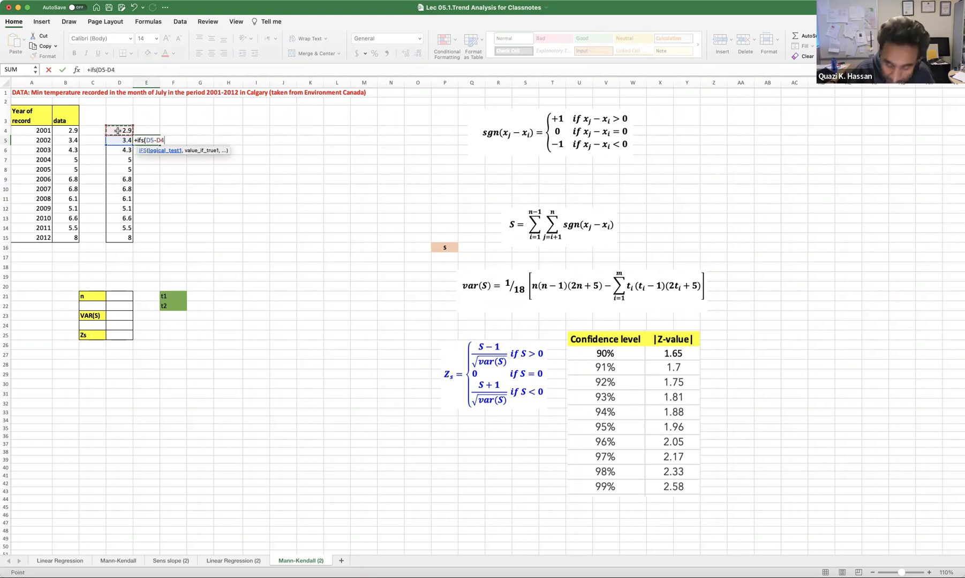
type(">")
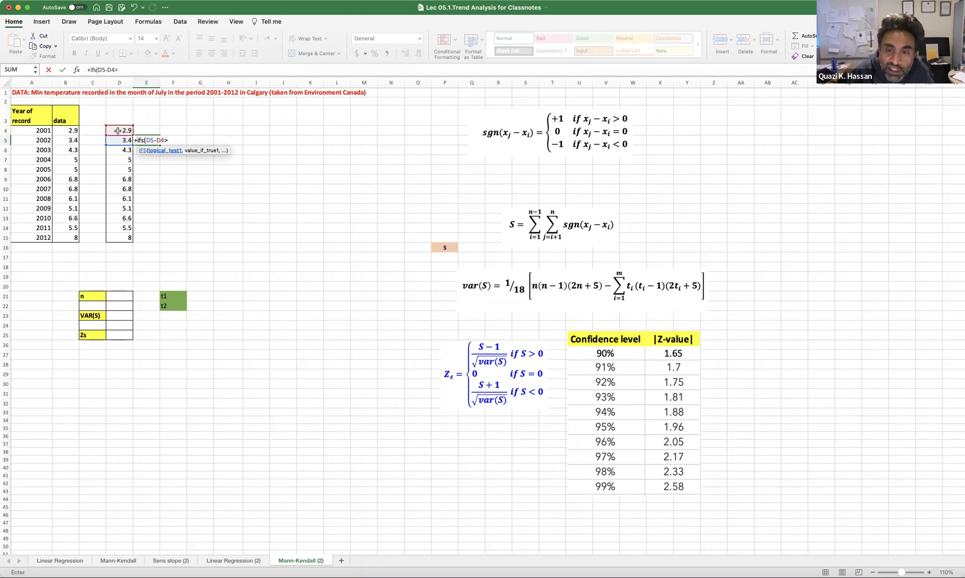
type("0,")
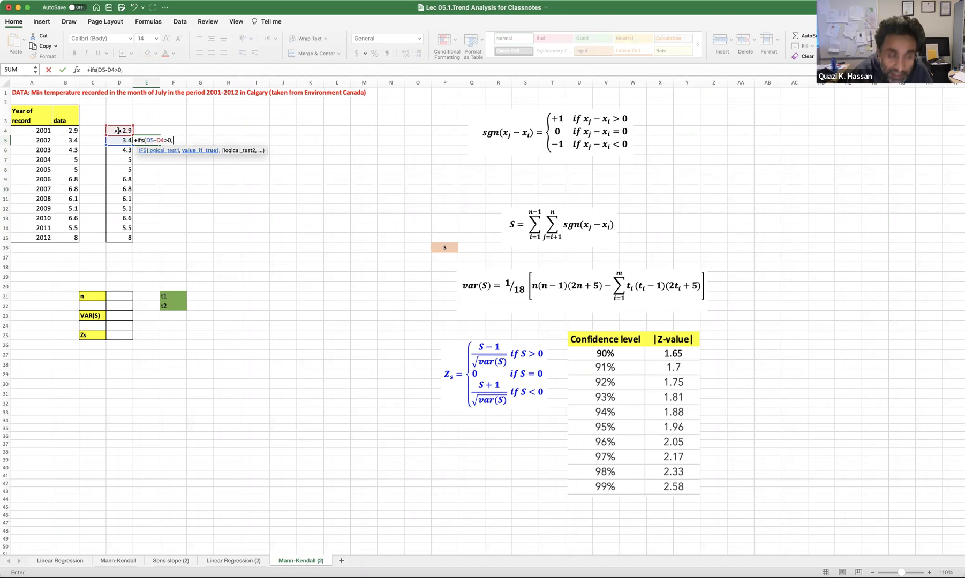
type("1,")
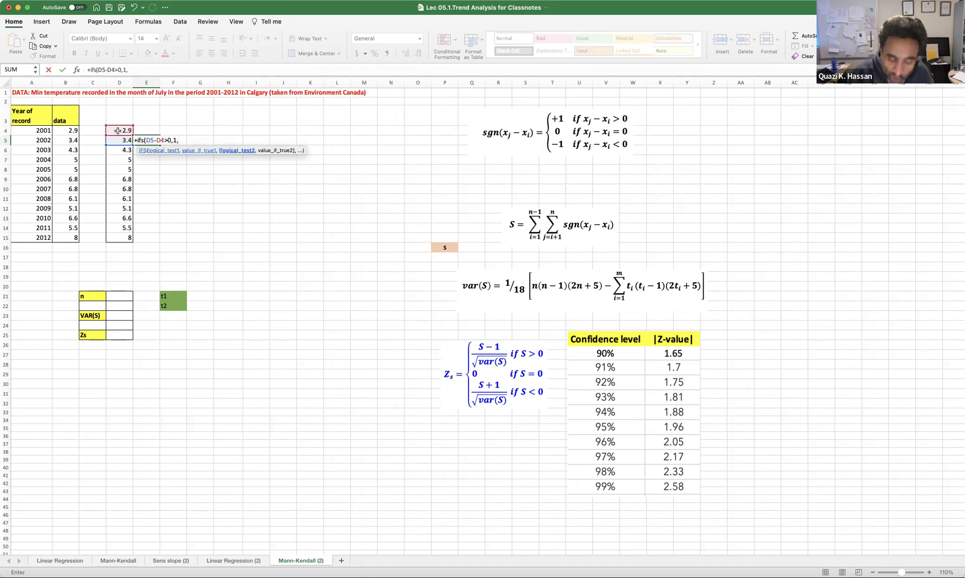
Add a second condition to the E5 formula that returns 0 when D5-D4=0
type("D5-")
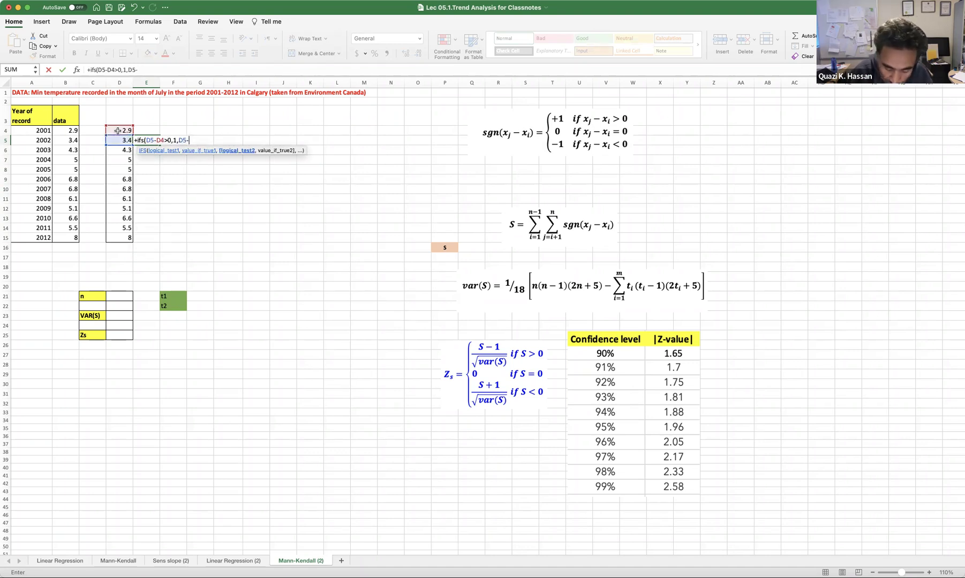
type("D4")
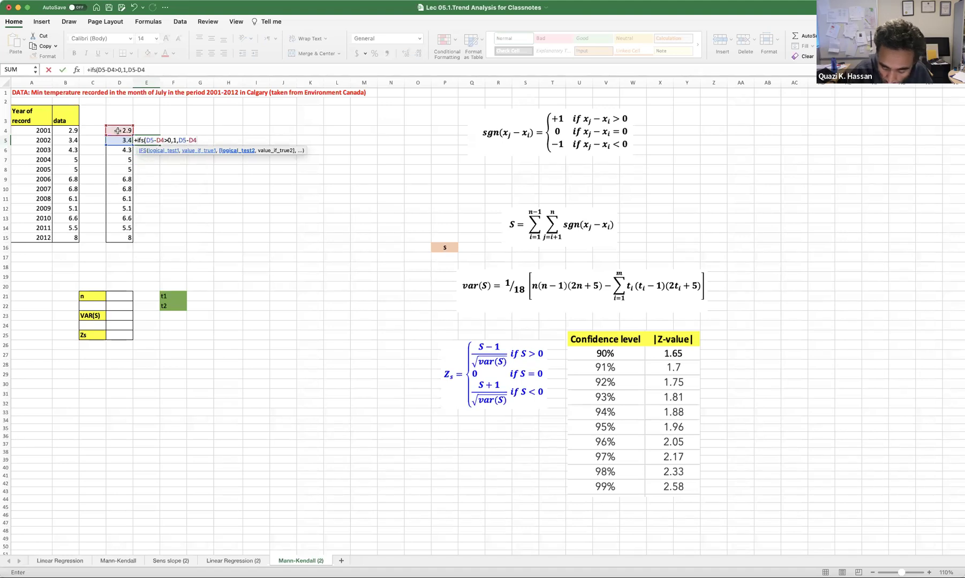
type("=0,0")
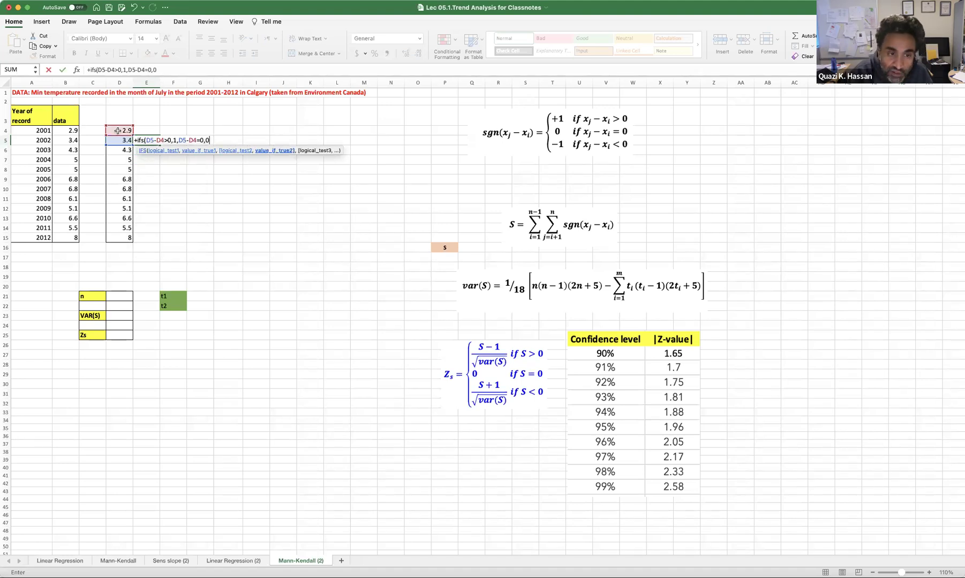
type(",")
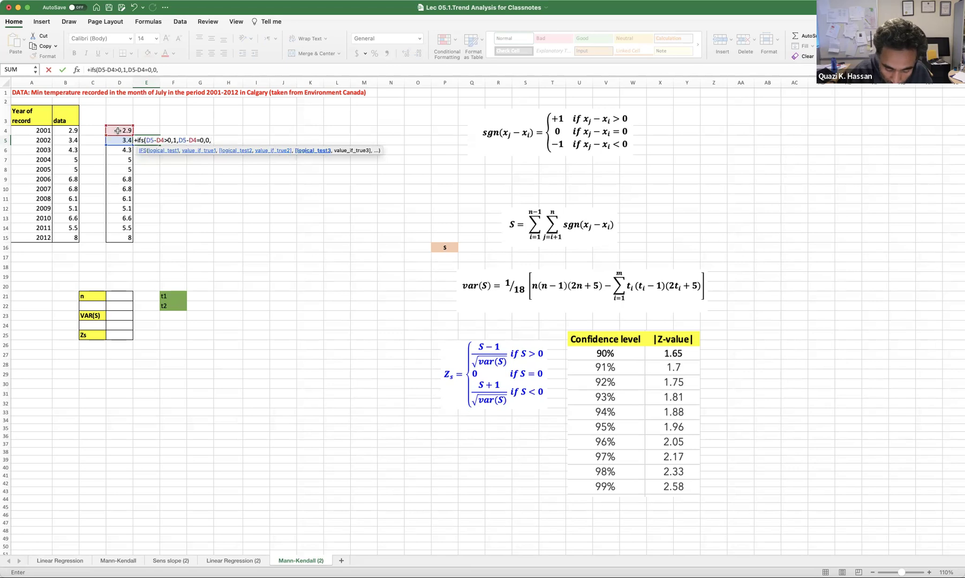
Complete the IFS formula in E5 with a third condition that returns -1 when D5-D4<0
type("D5-")
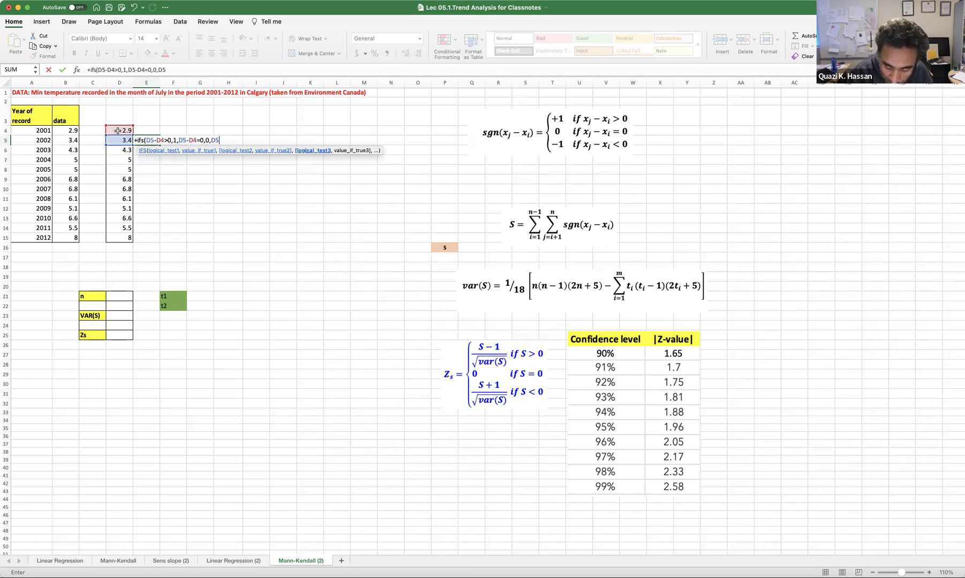
type("D4")
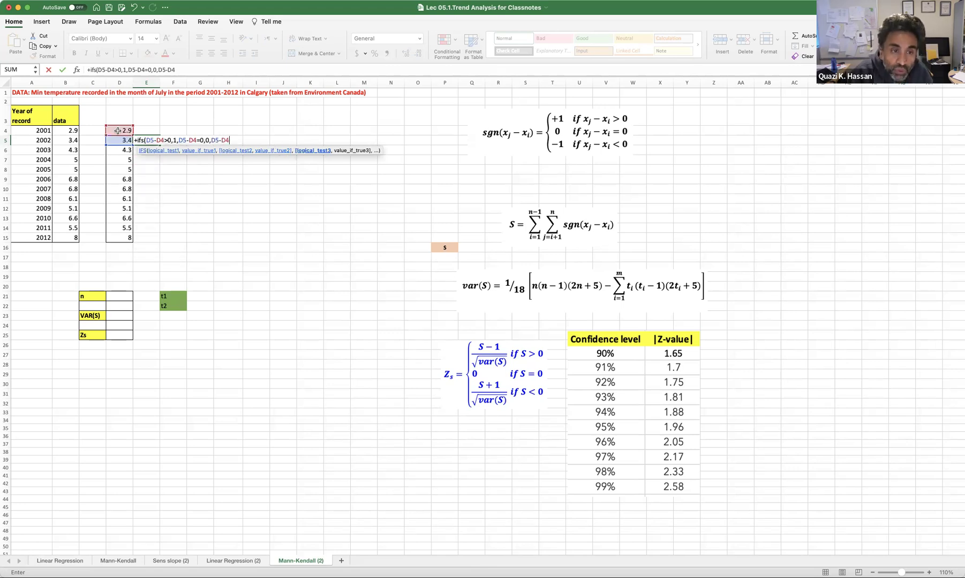
type("<")
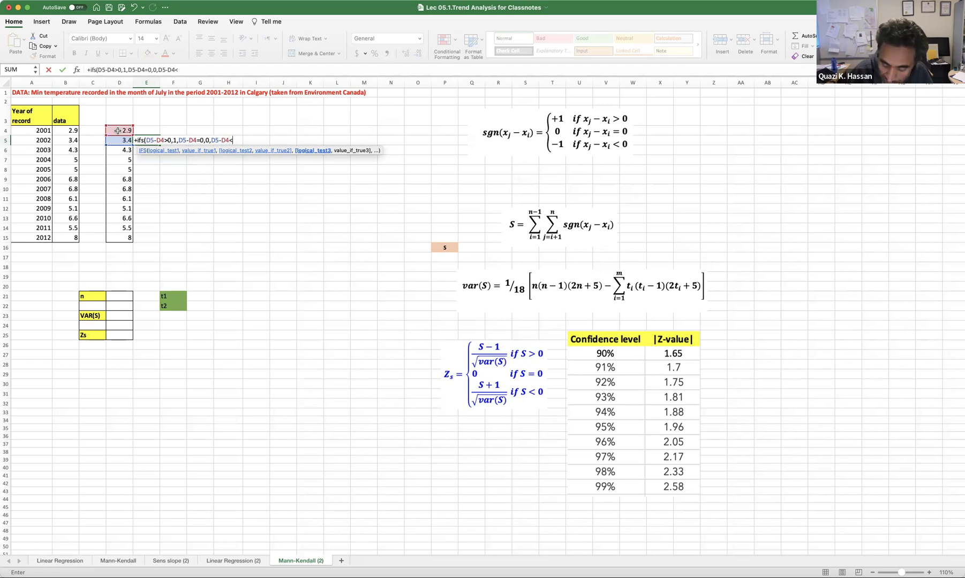
type("0")
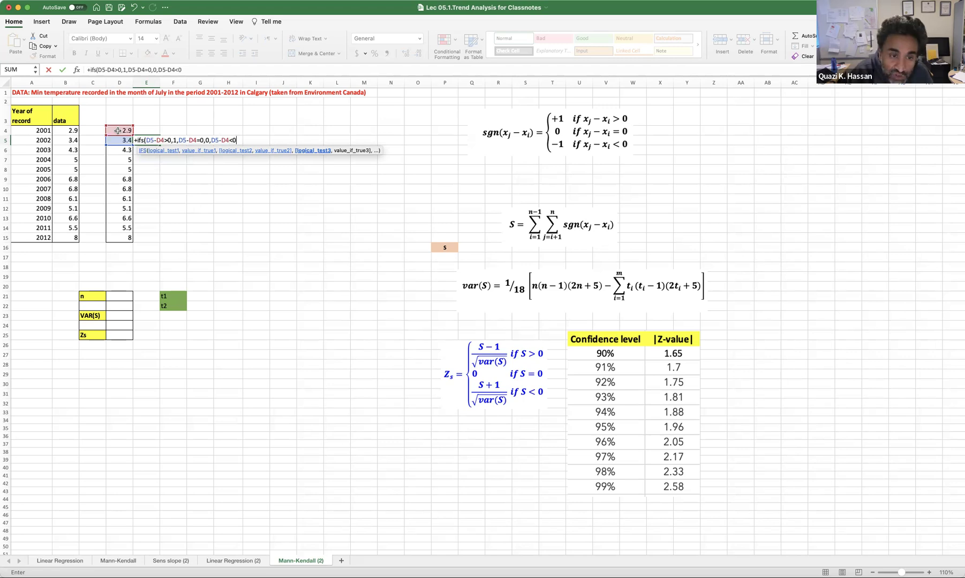
type(",-1)")
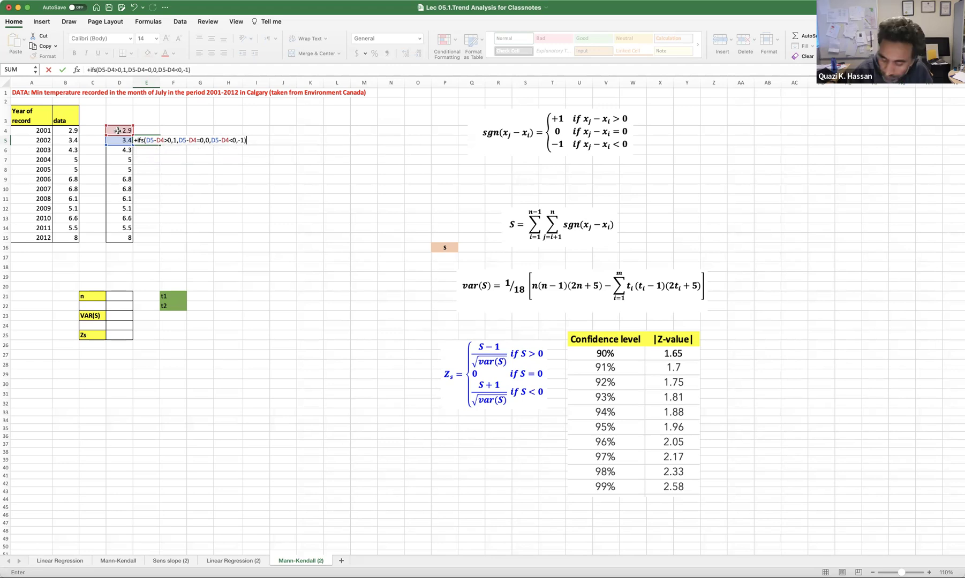
key("Return")
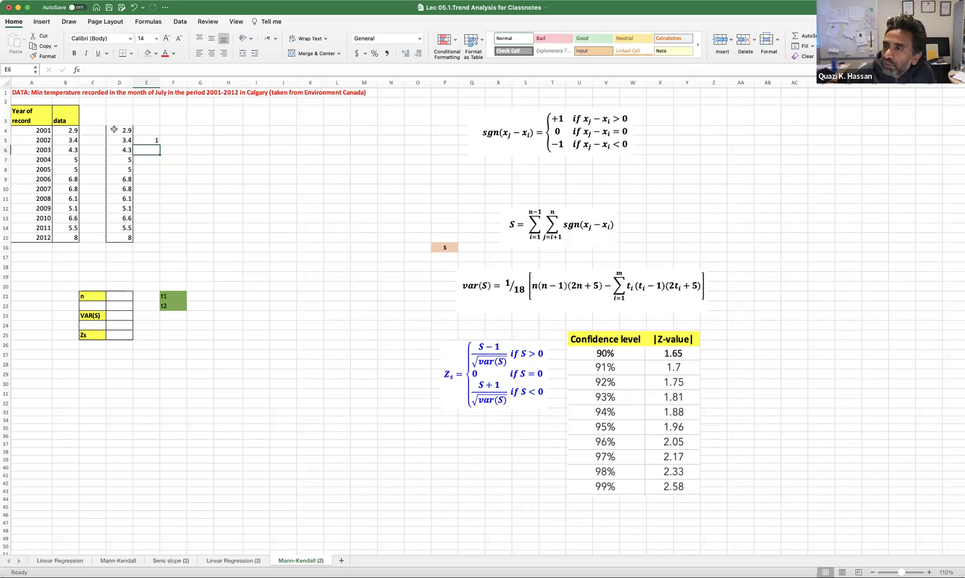
In the first condition of E5's formula, fix the references so it reads $D5-$D$4>0
left_click(153, 141)
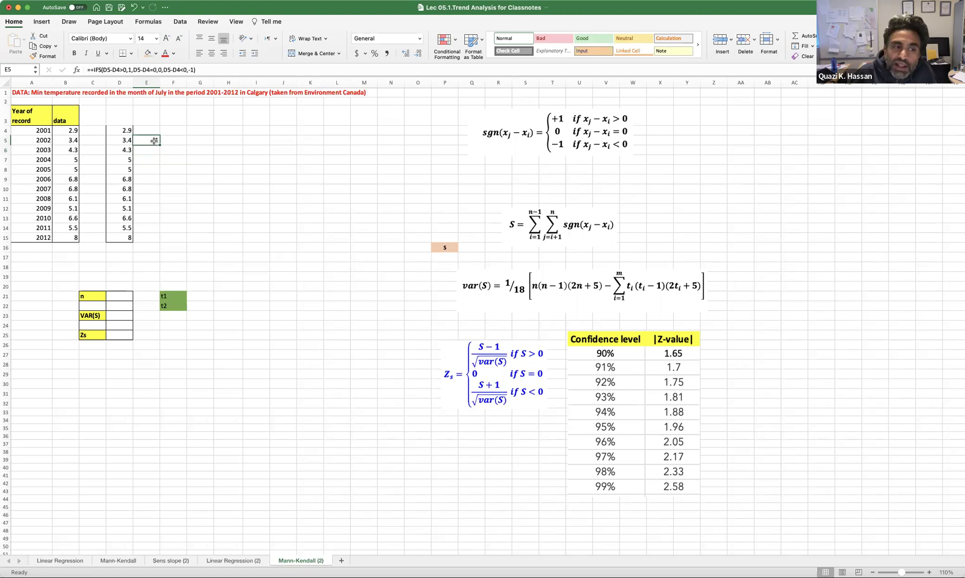
left_click(123, 130)
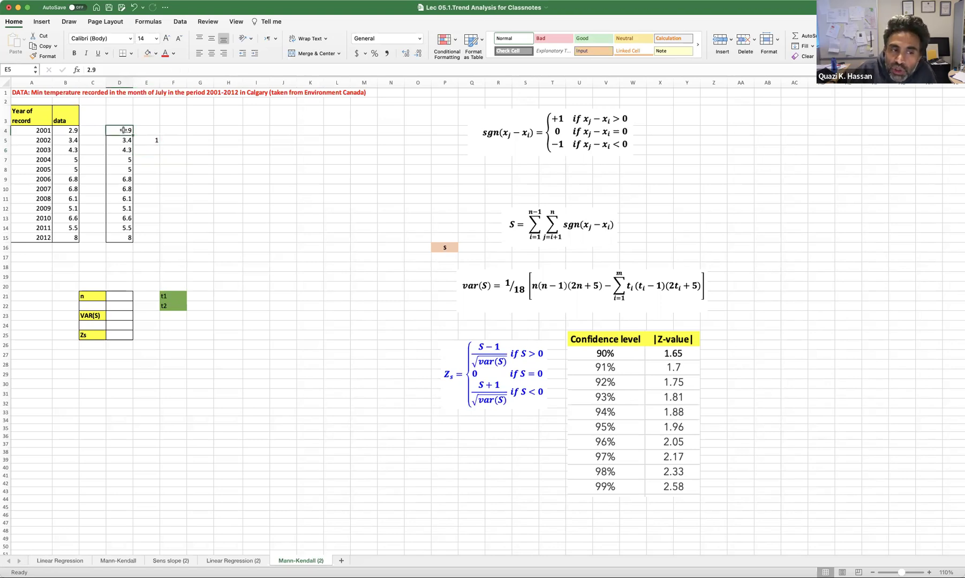
left_click(125, 141)
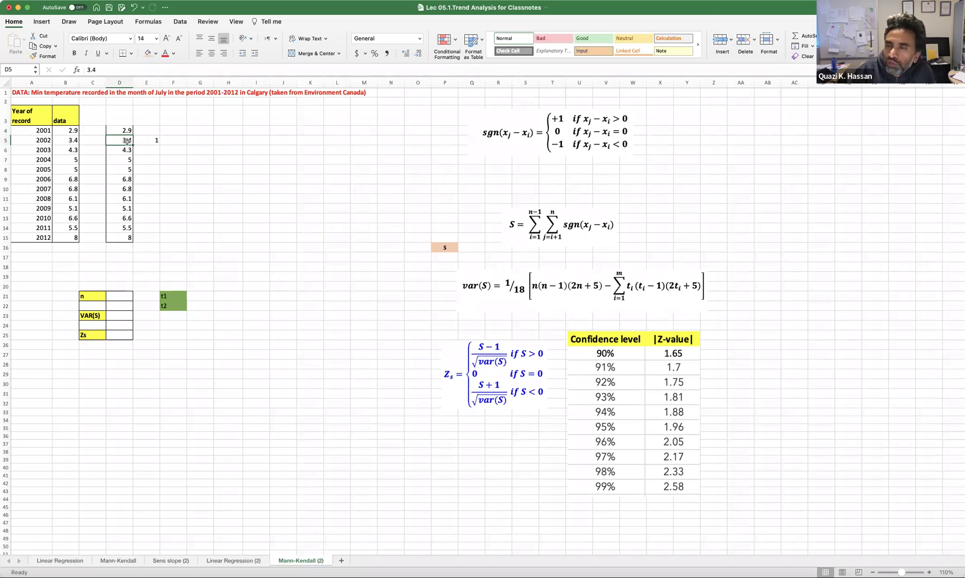
left_click(149, 140)
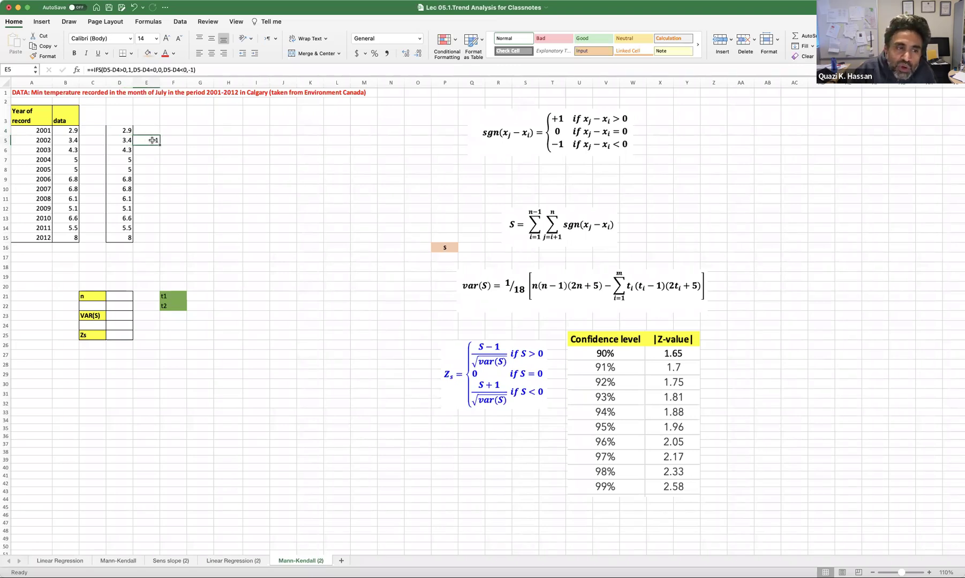
left_click(103, 70)
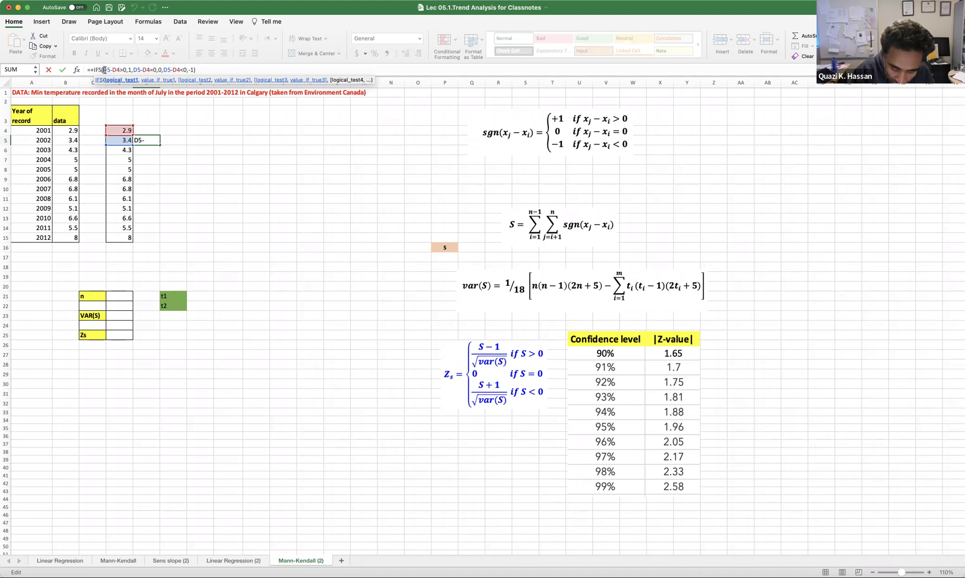
key("Right")
key("Right")
key("Right")
key("Right")
key("Right")
key("Right")
key("Right")
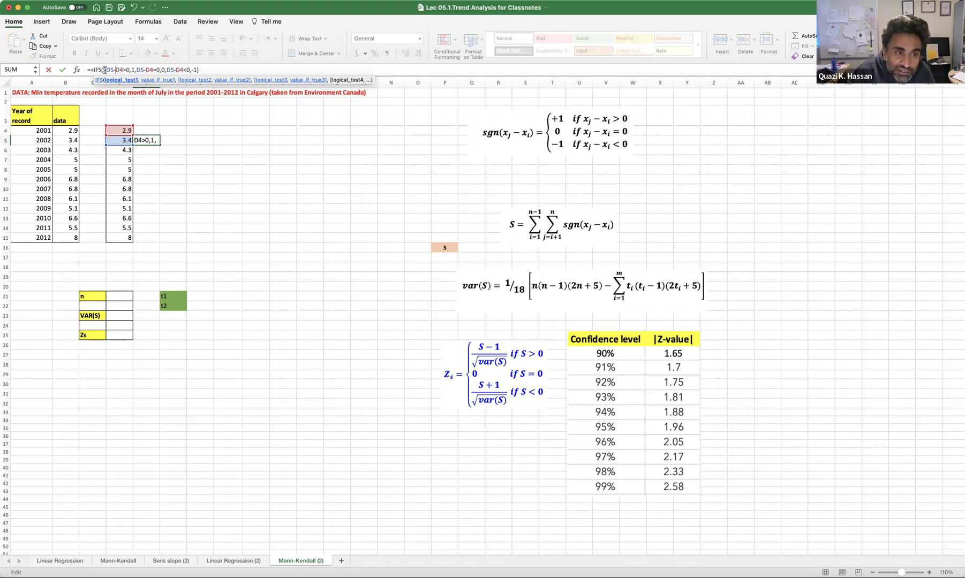
type("$D")
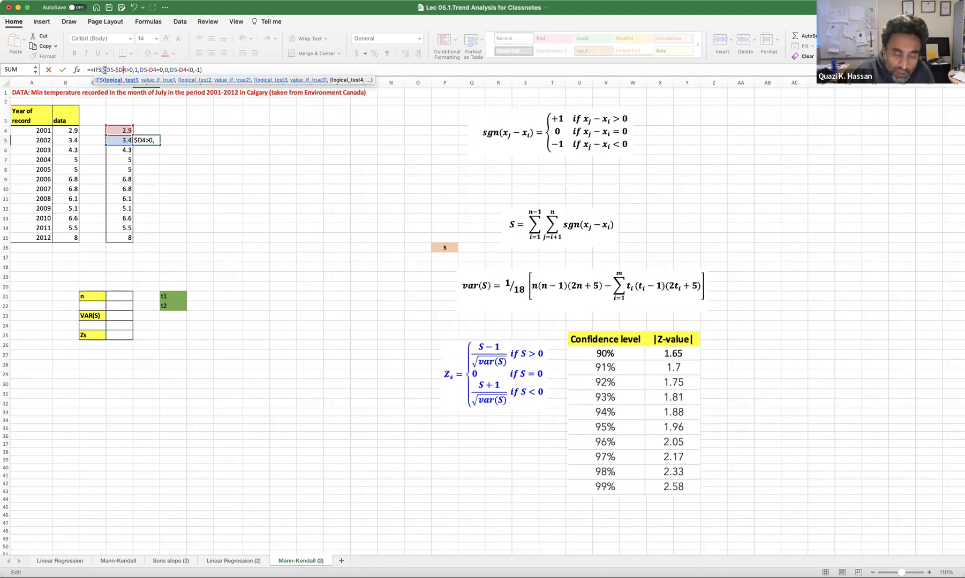
type("$")
key("Right")
key("Right")
key("Right")
key("Right")
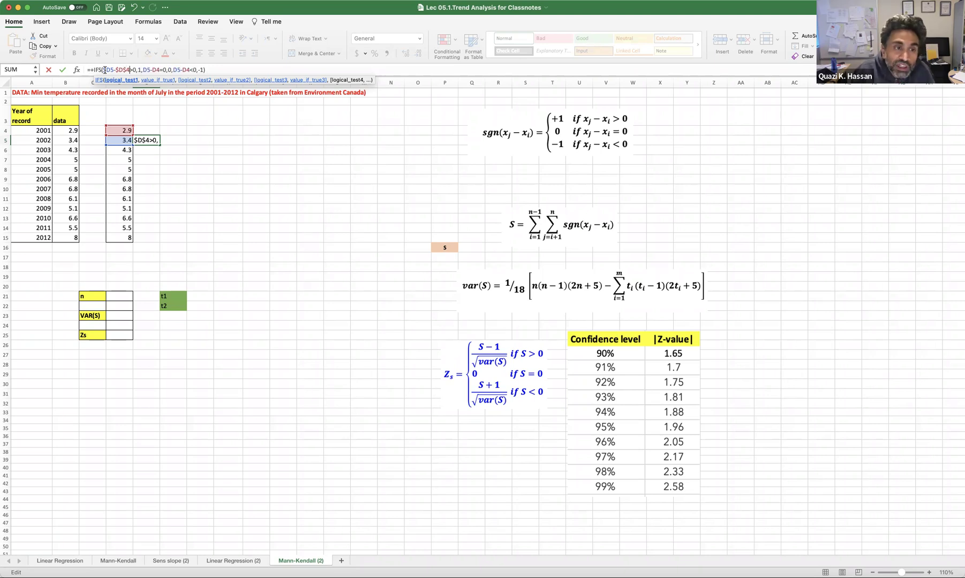
Fix the references in the second condition of E5's formula so it reads $D5-$D$4=0
key("Right")
type("$")
key("Right")
key("Right")
key("Right")
type("$")
key("Right")
type("$")
key("Right")
key("Right")
key("Right")
key("Right")
key("Right")
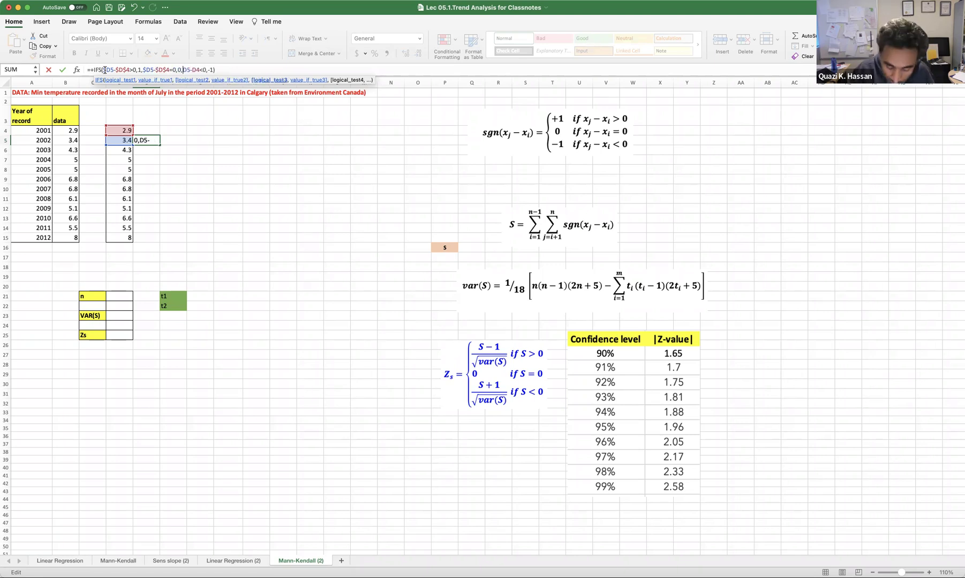
Fix the references in E5's third condition as $D5-$D$4<0 and commit the formula
type("$")
key("Right")
key("Right")
key("Right")
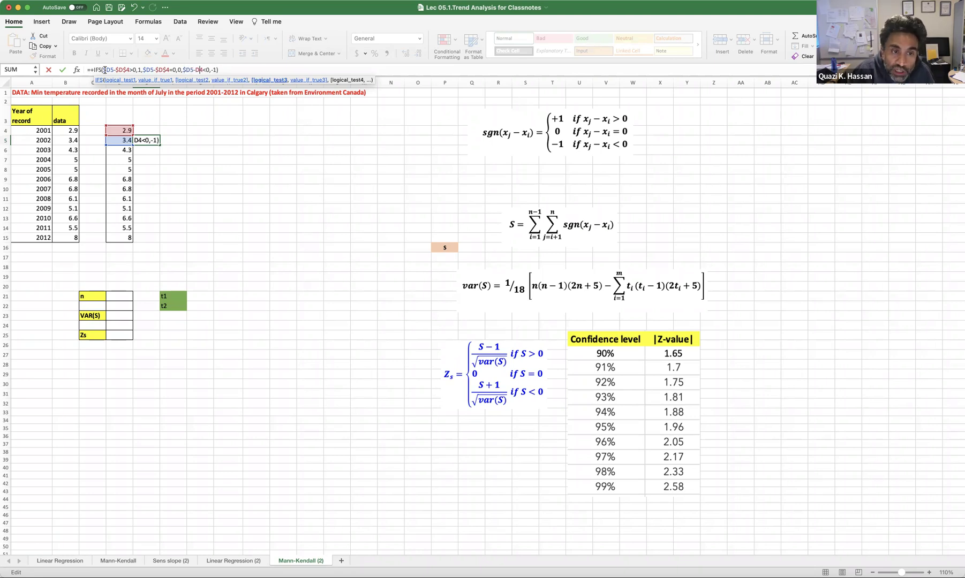
type("$D")
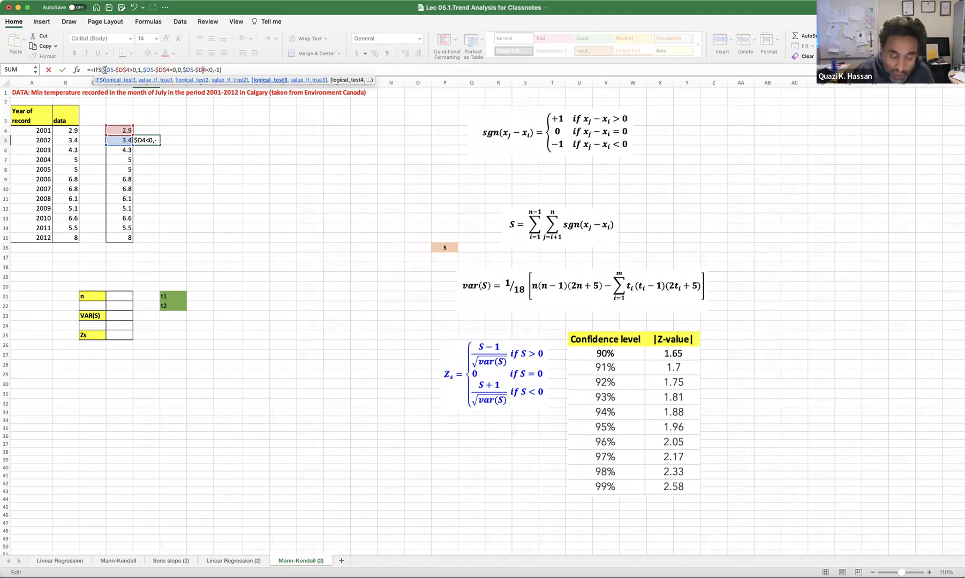
type("$")
key("Right")
key("Right")
key("Right")
key("Right")
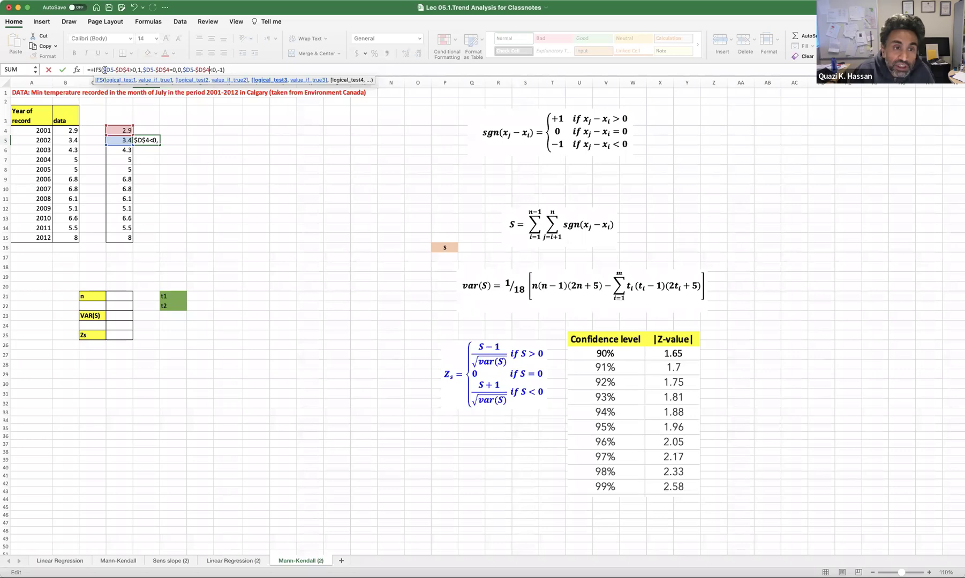
key("Return")
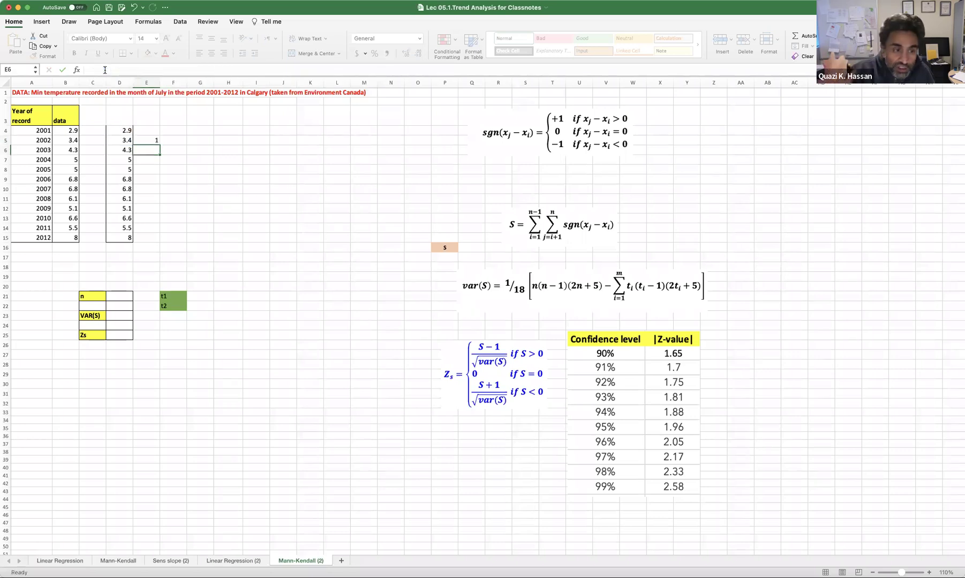
Fill the sign formula from E5 down to E15 and check the copied references in E15 and E11
left_click(154, 141)
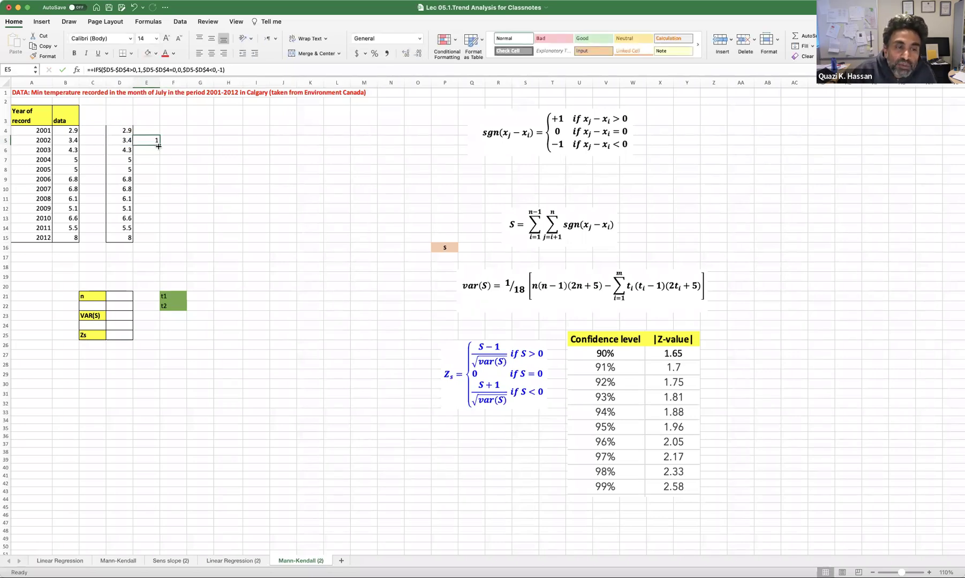
left_click_drag(160, 144, 179, 238)
left_click(225, 216)
left_click(148, 235)
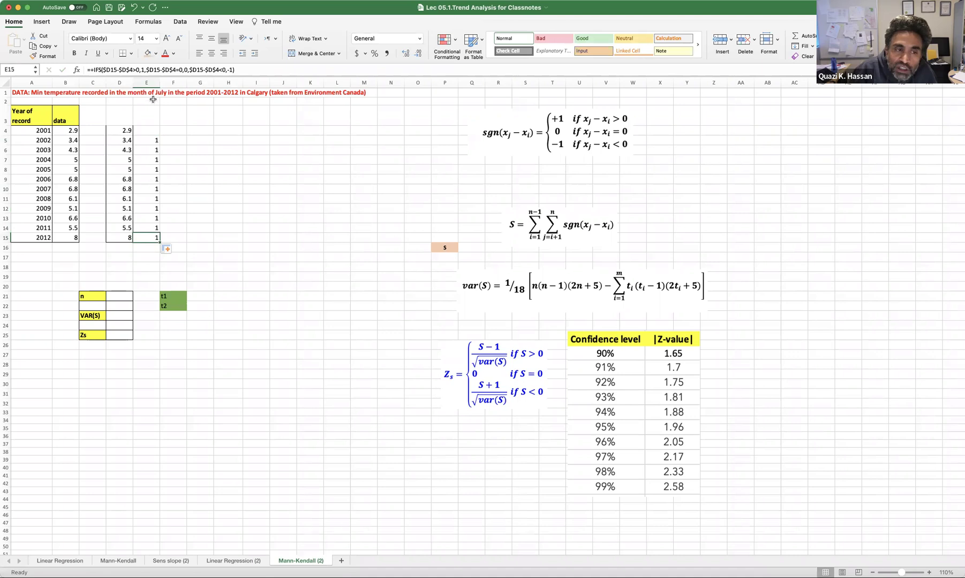
left_click(170, 70)
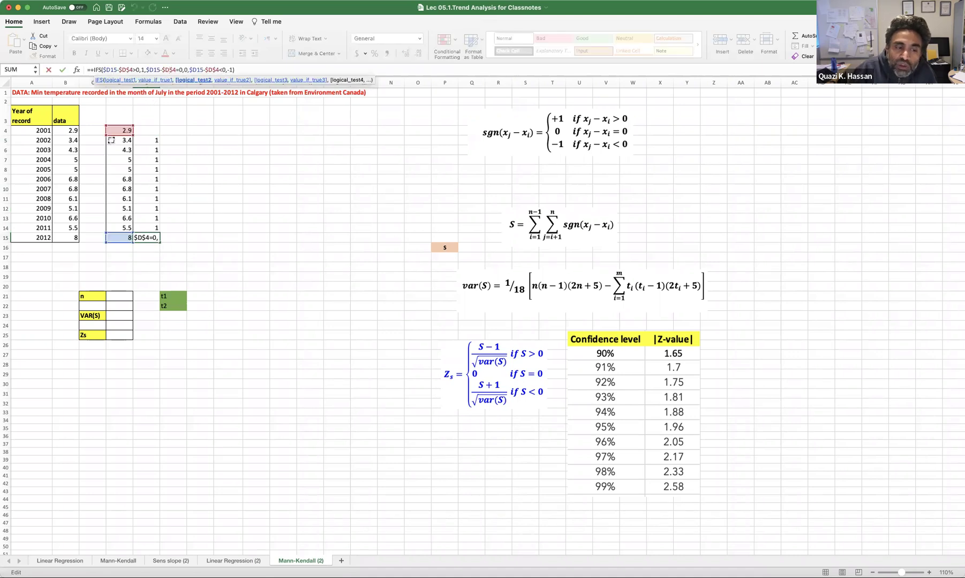
key("Return")
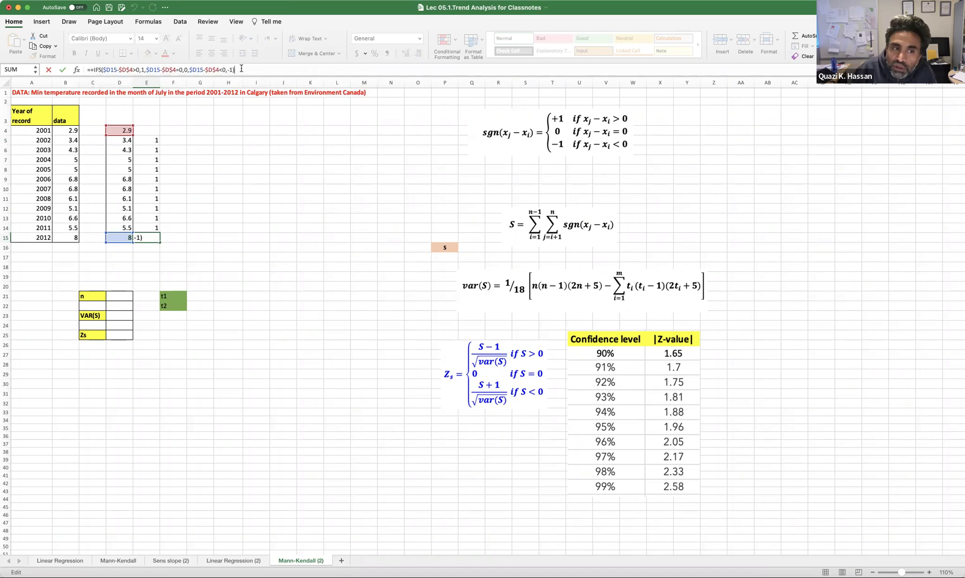
left_click(154, 198)
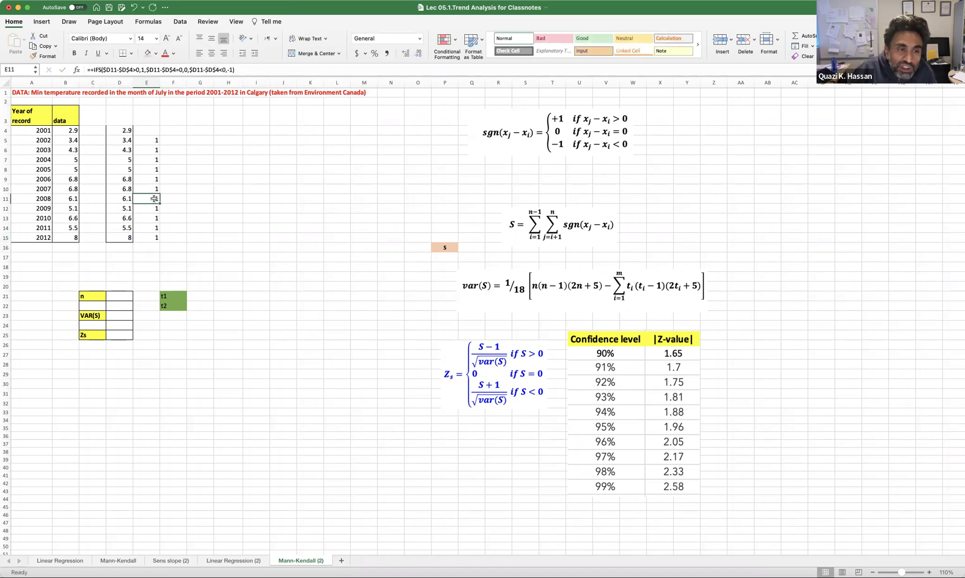
left_click(169, 70)
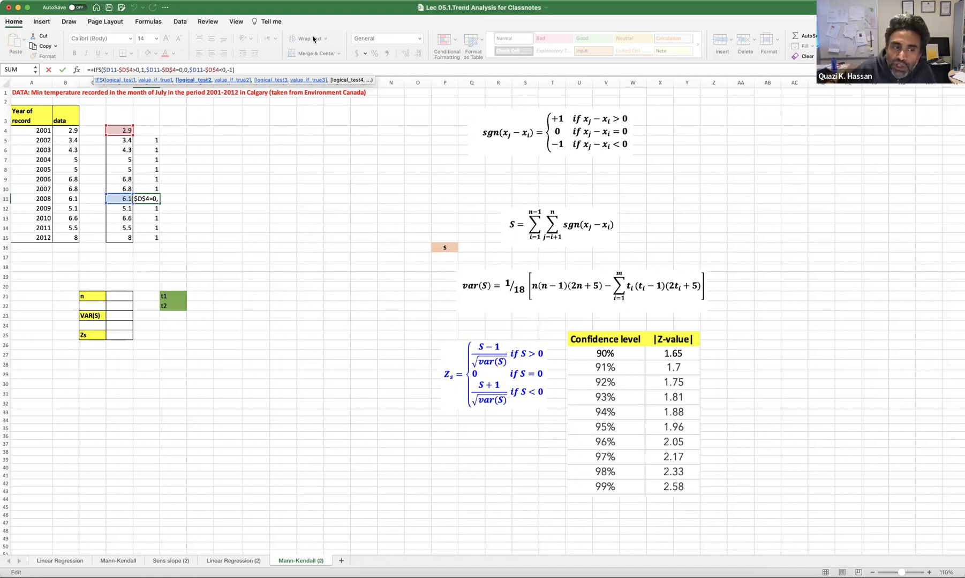
key("Return")
Copy the formula from E6 into F6 and make its first condition subtract $D$5
left_click(150, 151)
left_click_drag(161, 155, 184, 153)
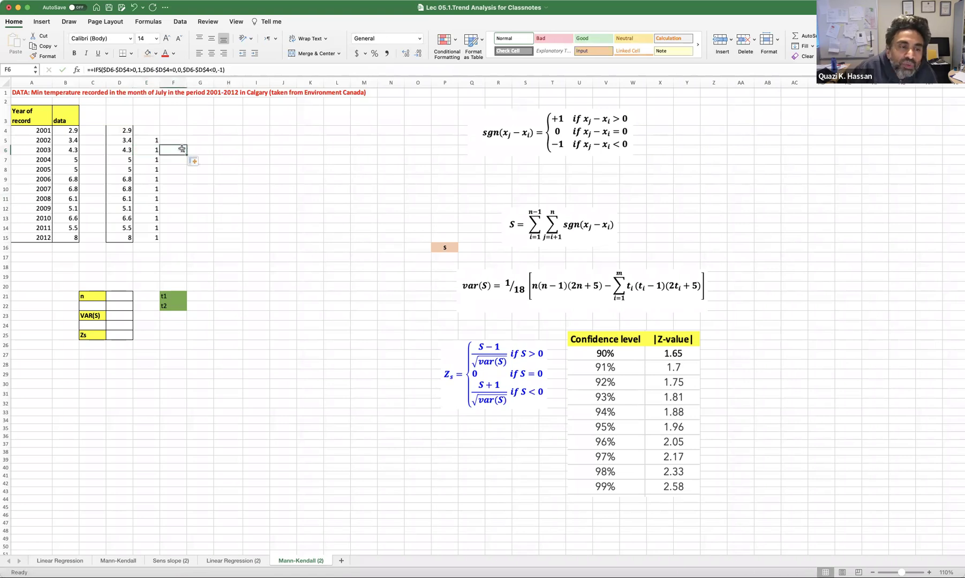
left_click(135, 70)
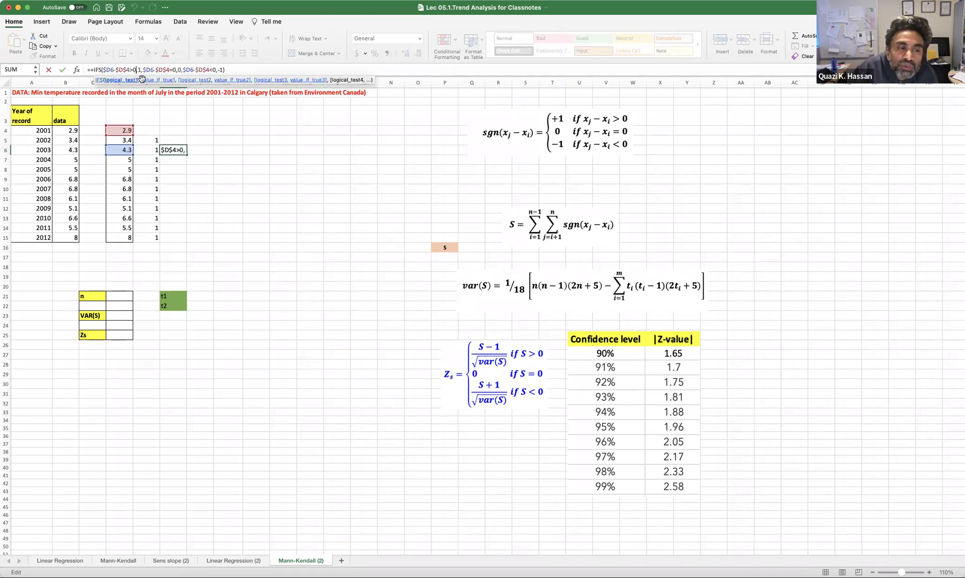
left_click(127, 140)
key("F4")
Change the second condition of F6's formula to subtract $D$5
key("Right")
key("Right")
key("Right")
key("Right")
key("Right")
key("Right")
key("Right")
key("Right")
key("Right")
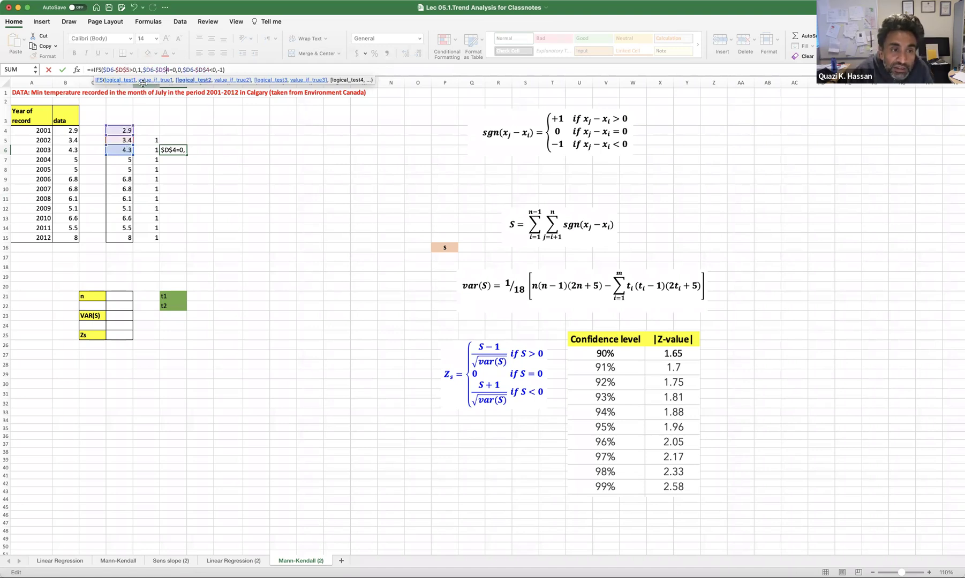
key("BackSpace")
type("5")
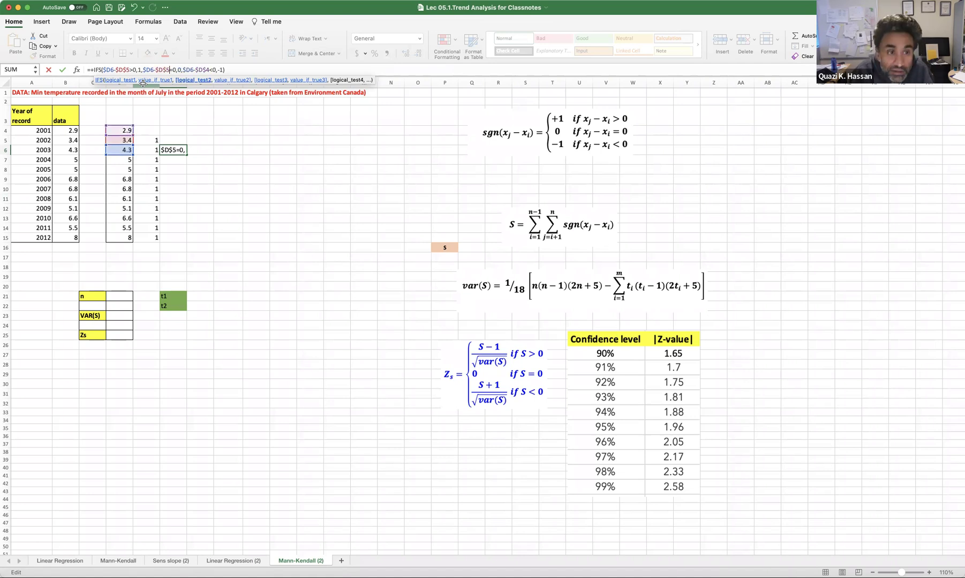
Change the third condition of F6's formula to subtract $D$5, commit it and check its references
key("Right")
key("Right")
key("Right")
key("Right")
key("Right")
key("Right")
key("Right")
key("Right")
key("Right")
key("Right")
key("Right")
key("BackSpace")
type("5")
key("Return")
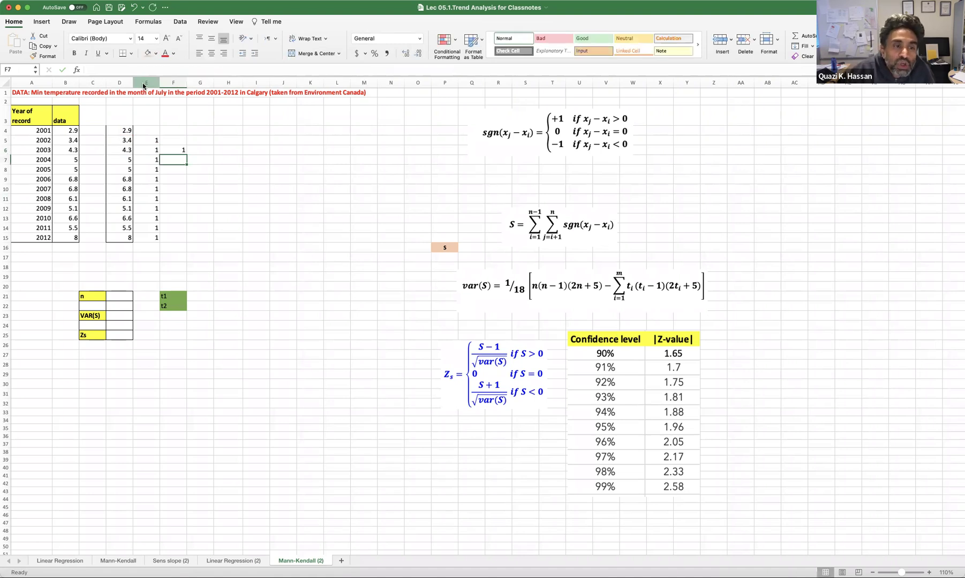
left_click(180, 150)
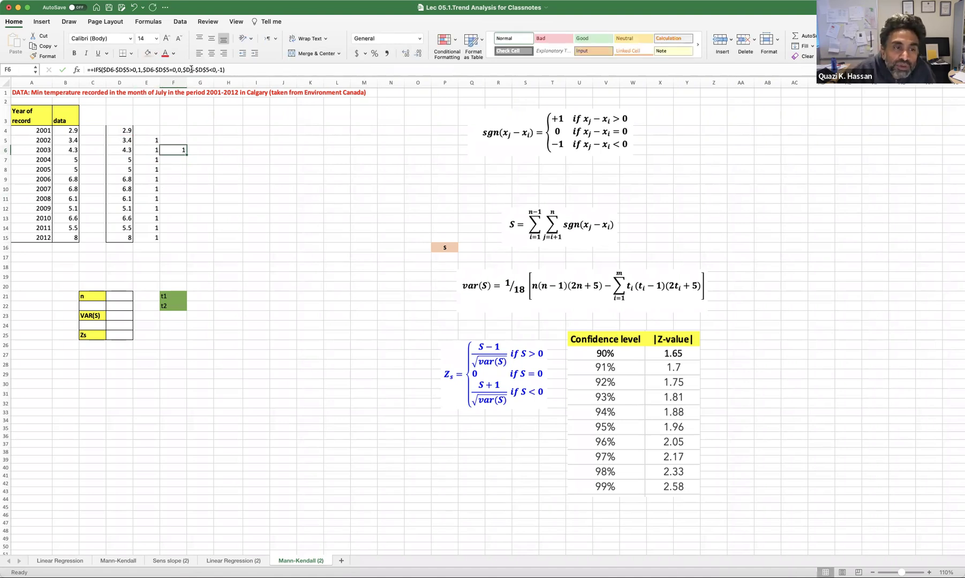
left_click(191, 70)
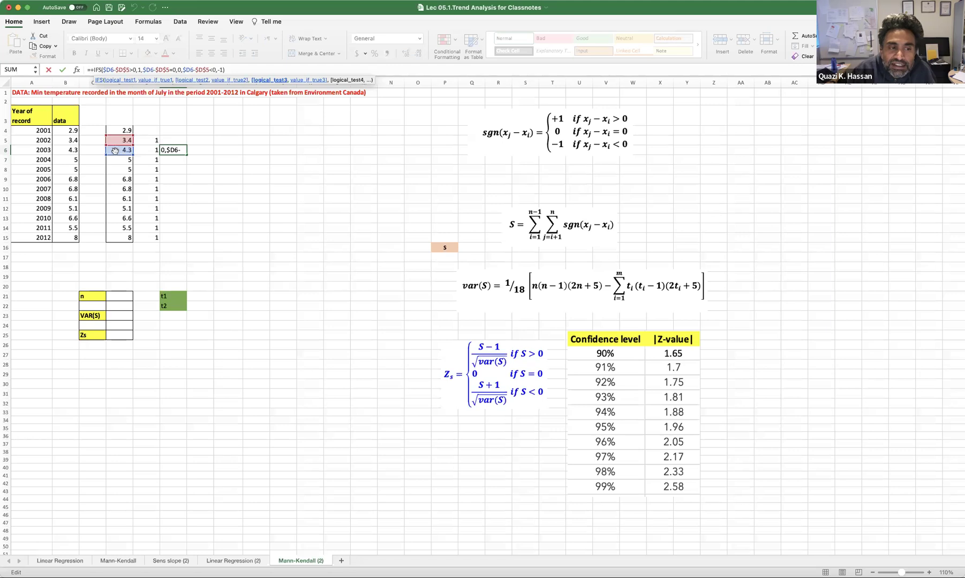
left_click(214, 178)
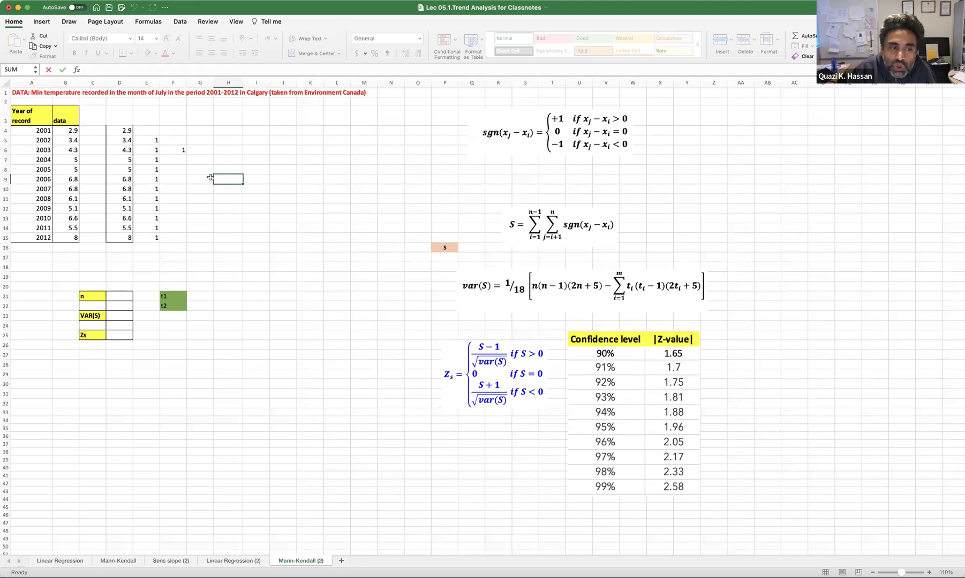
Fill the formula from F6 down to F15 and check the copied references in F13
left_click(181, 150)
left_click_drag(187, 155, 187, 238)
left_click(284, 227)
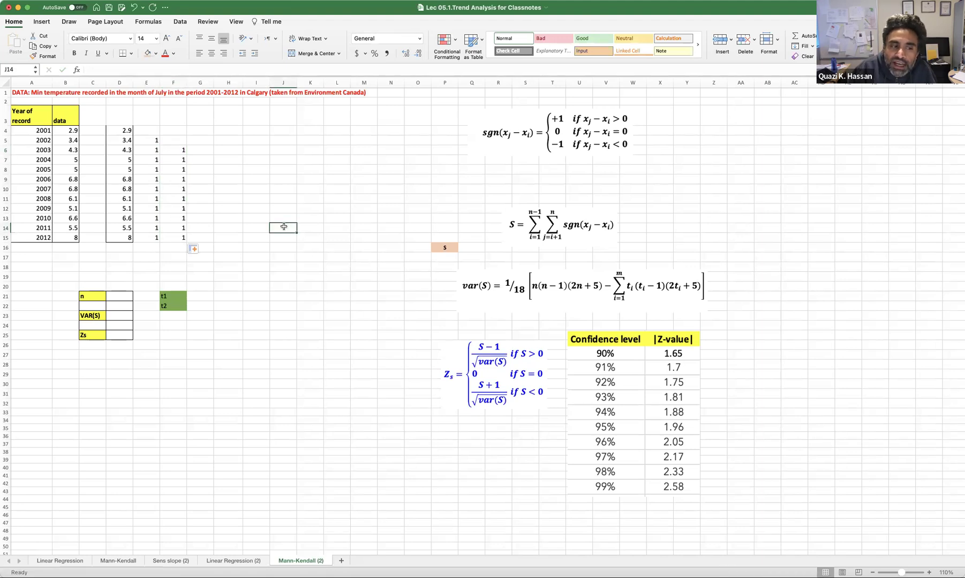
left_click(184, 219)
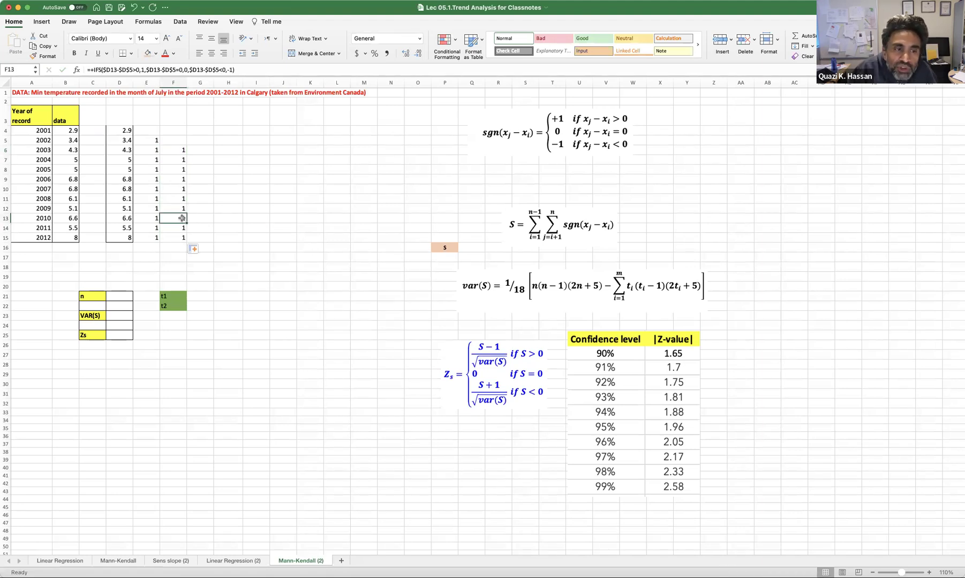
left_click(146, 69)
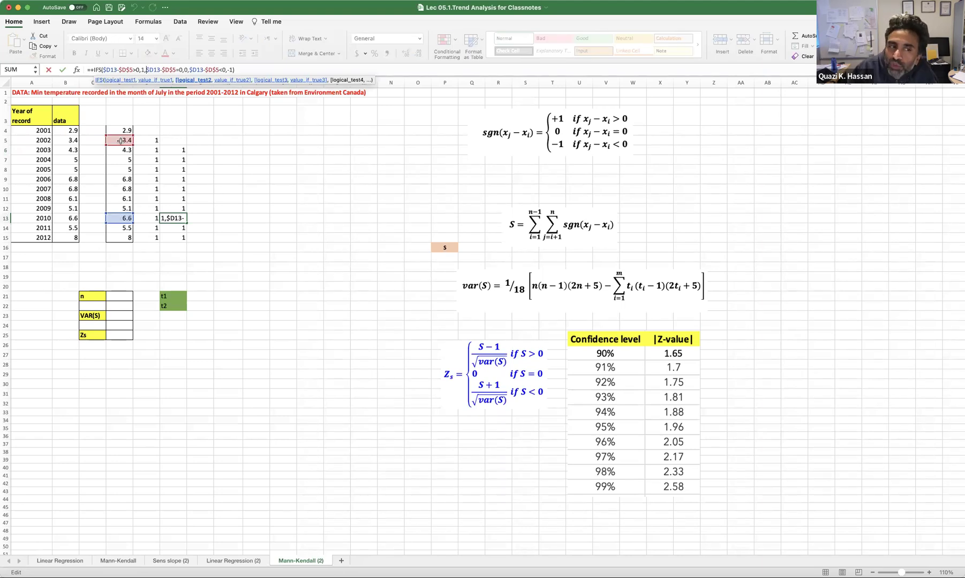
key("Return")
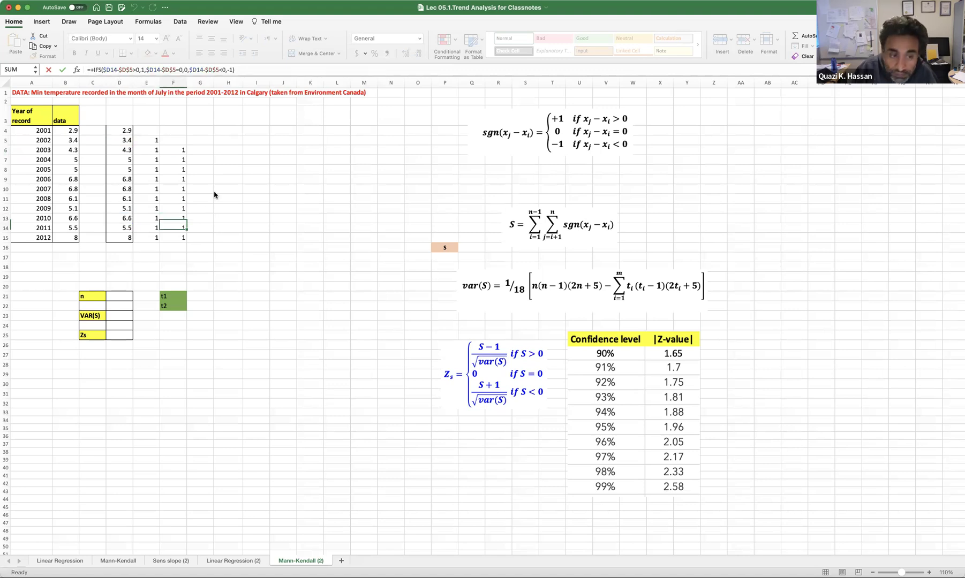
Copy the formula from F7 into G7 and make its first condition subtract $D$6
left_click(206, 161)
left_click(181, 161)
left_click_drag(185, 164, 213, 164)
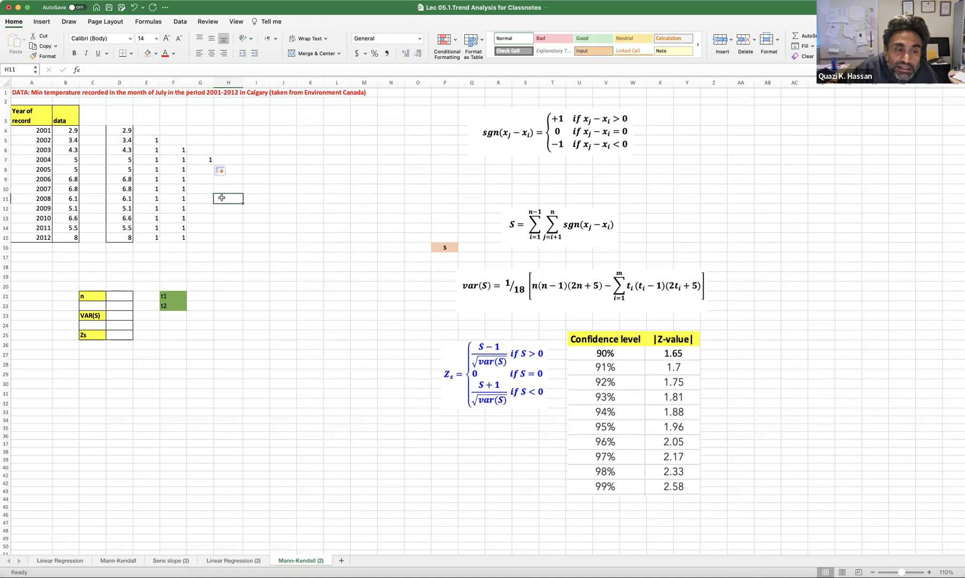
left_click(209, 161)
left_click(155, 70)
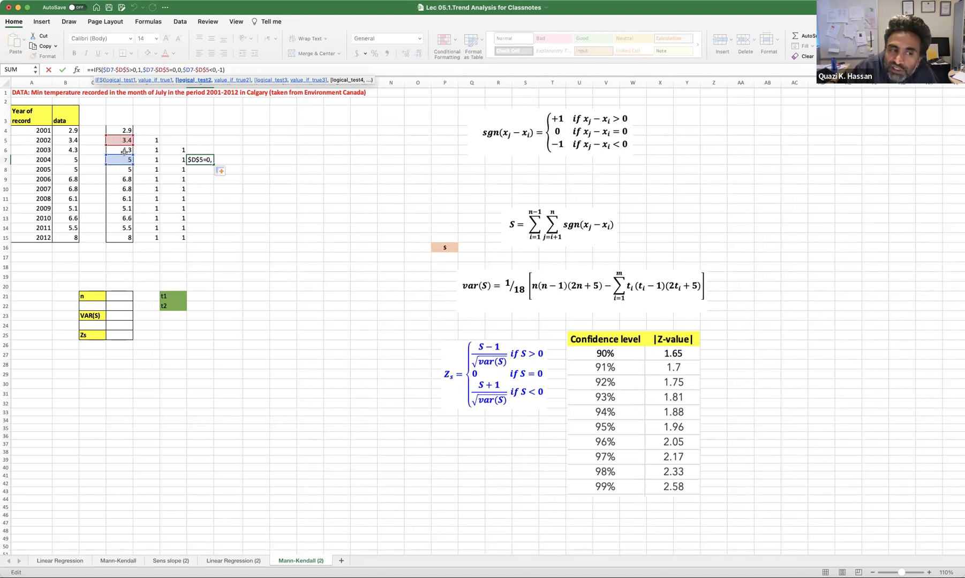
left_click(130, 69)
key("BackSpace")
type("6")
Change the second condition of G7's formula to subtract $D$6
key("Right")
key("Right")
key("Right")
key("Right")
key("Right")
key("Right")
key("Right")
key("Right")
key("Right")
key("Right")
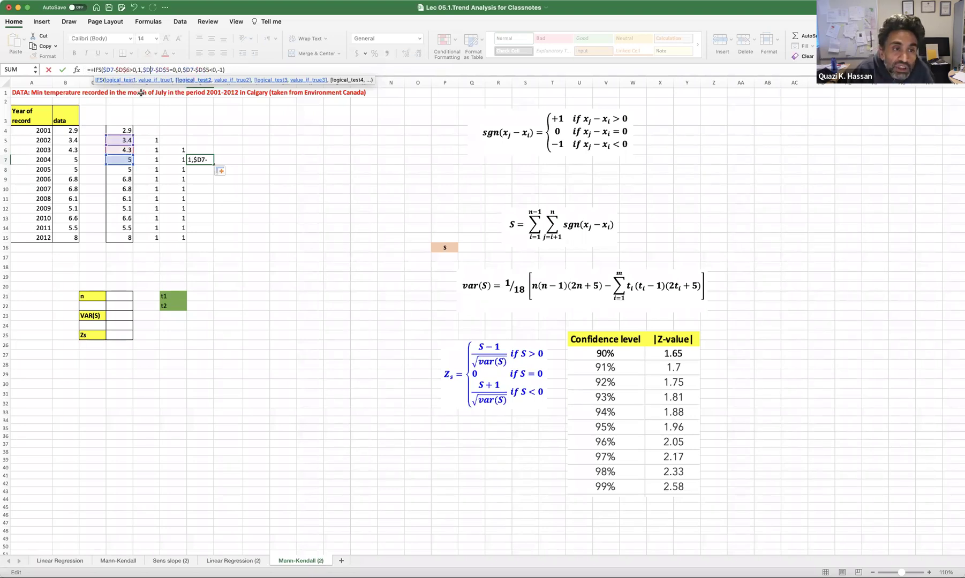
key("BackSpace")
type("6")
Change the third condition of G7's formula to subtract $D$6, commit it and check its references
key("Right")
key("Right")
key("Right")
key("Right")
key("Right")
key("Right")
key("Right")
key("Right")
key("Right")
key("BackSpace")
type("6")
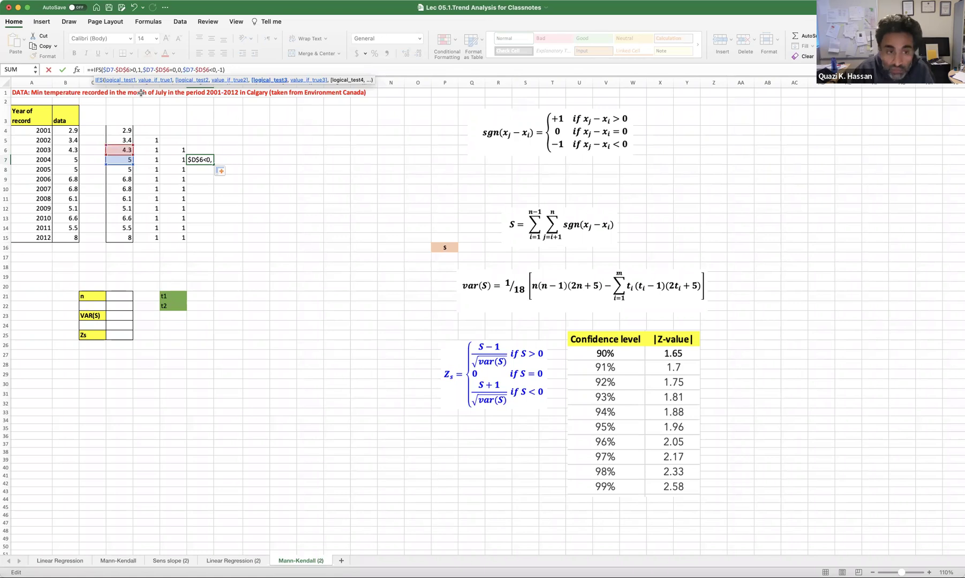
key("Return")
scroll(141, 93, "down", 1)
key("Up")
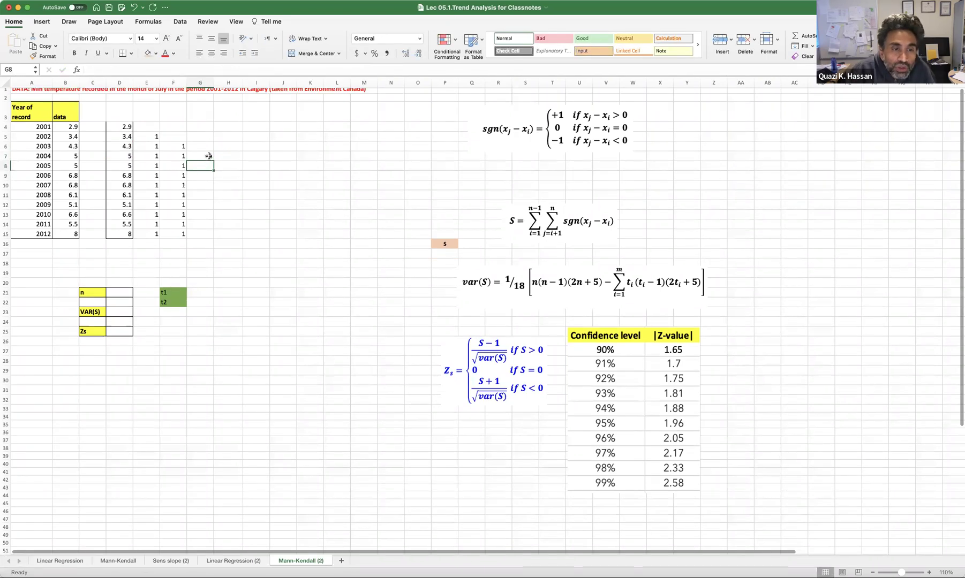
left_click(185, 70)
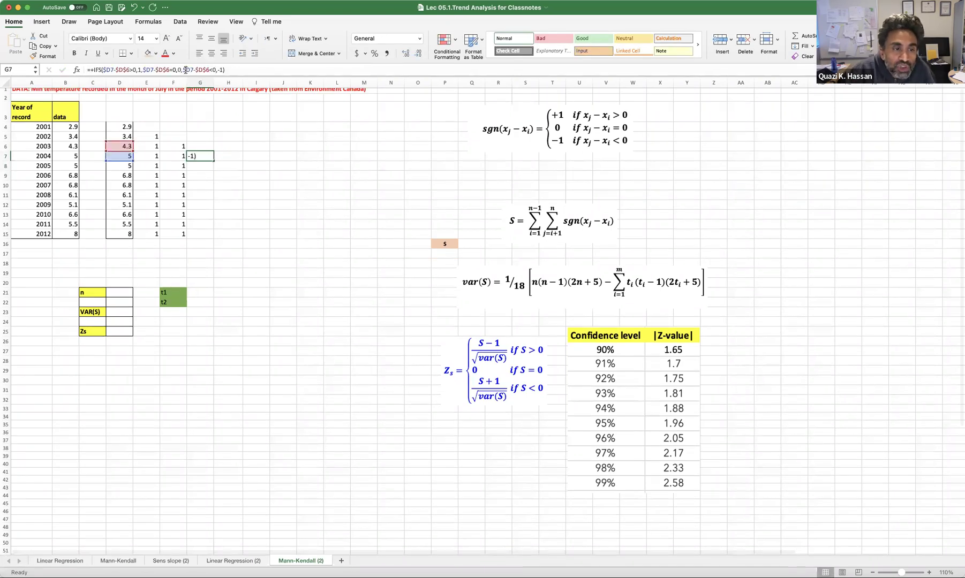
left_click(231, 70)
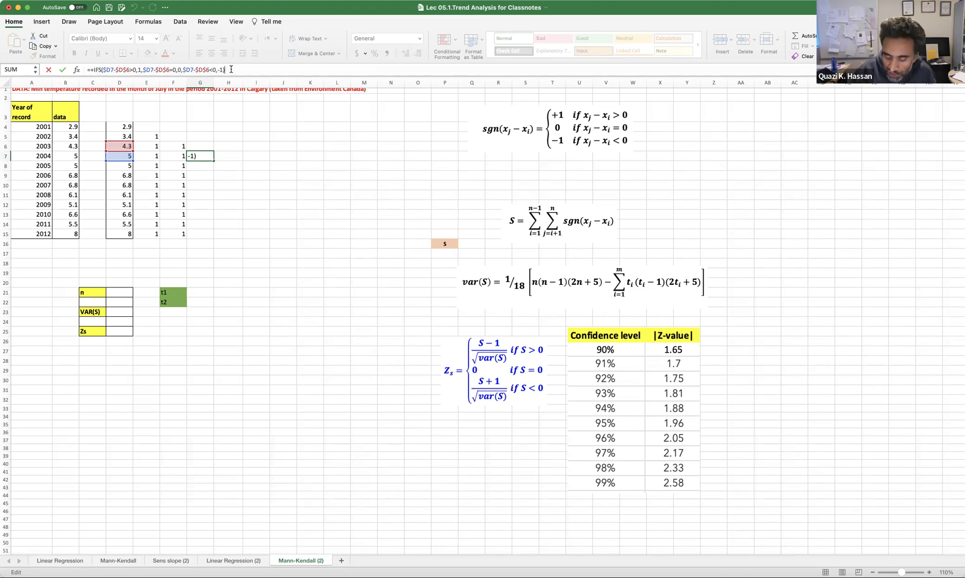
key("Return")
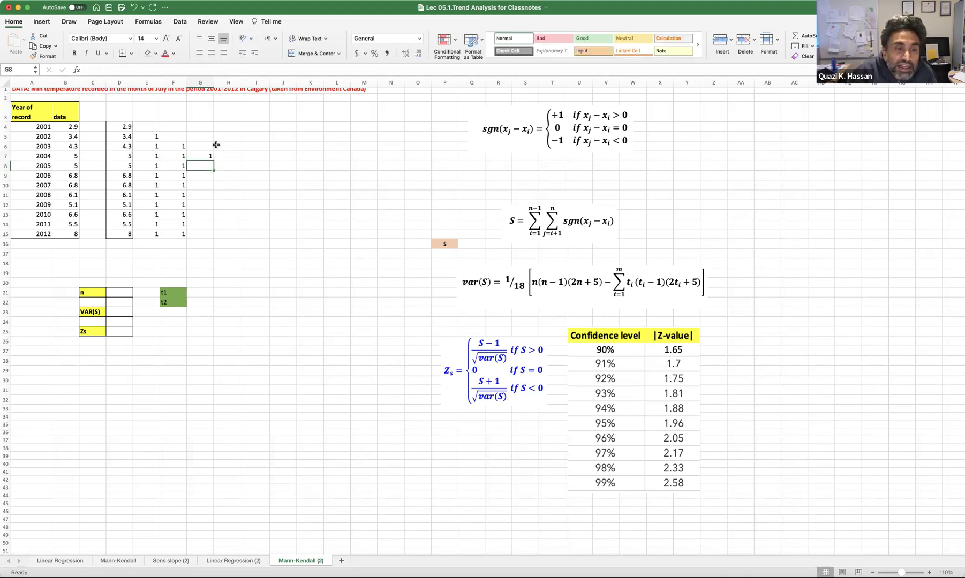
Fill the formula from G7 down to G15 and check the copied references in G13
scroll(198, 158, "down", 1)
left_click(198, 157)
left_click_drag(214, 159, 213, 234)
scroll(269, 210, "down", 2)
scroll(269, 210, "up", 3)
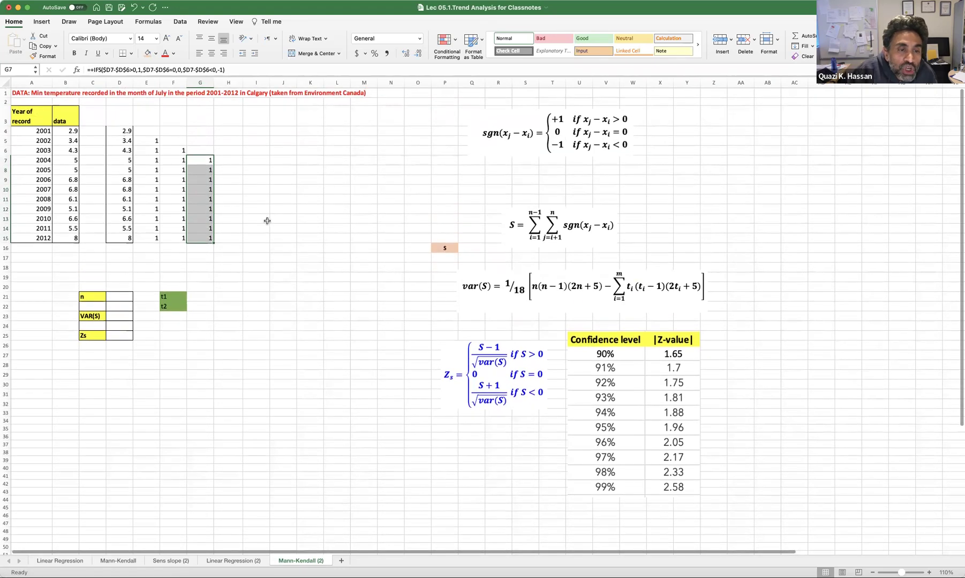
left_click(256, 223)
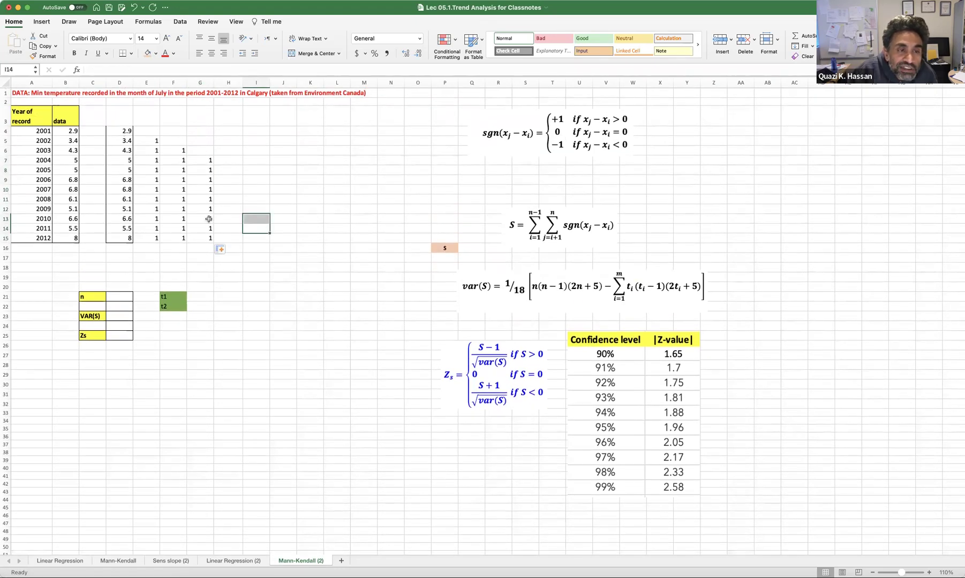
left_click(209, 219)
left_click(196, 70)
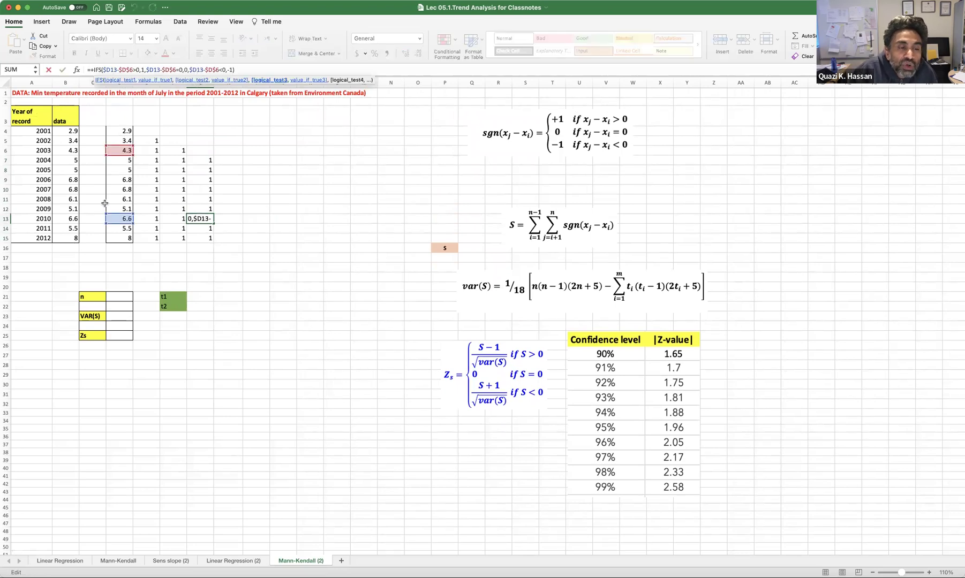
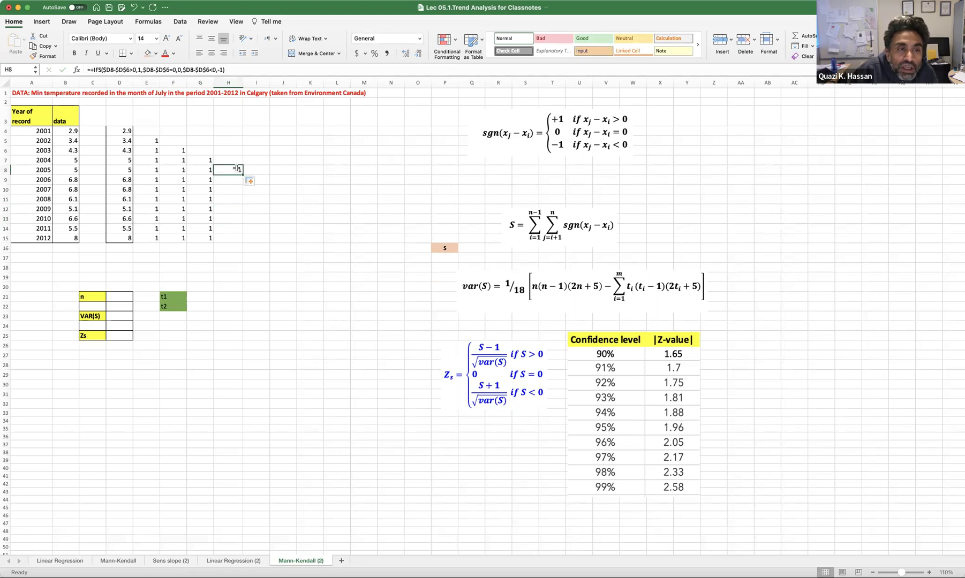
Change the first and second conditions of H8's formula to subtract $D$7
left_click(127, 69)
key("BackSpace")
type("7")
key("Right")
key("Right")
key("Right")
key("Right")
key("Right")
key("Right")
key("Right")
key("Right")
key("Right")
key("Right")
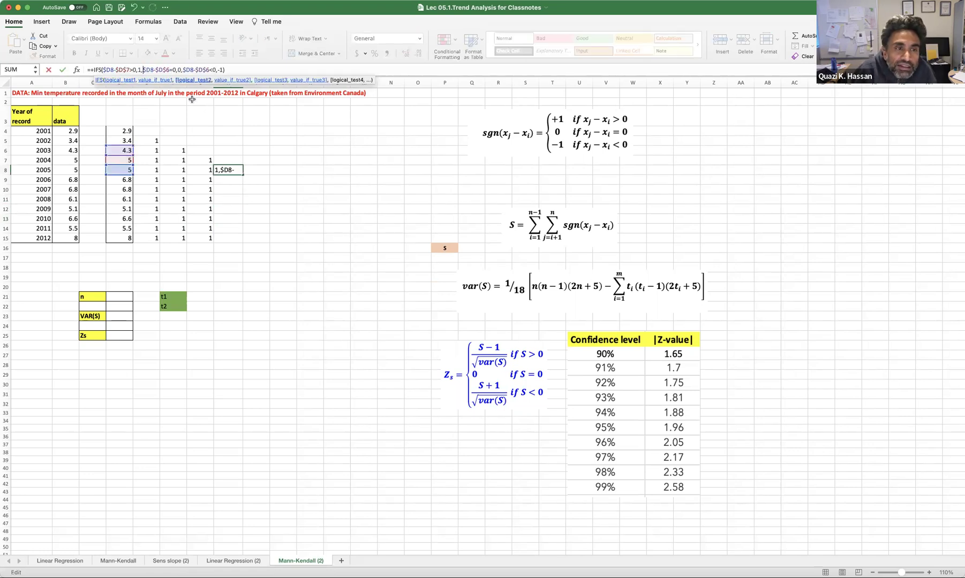
key("BackSpace")
type("7")
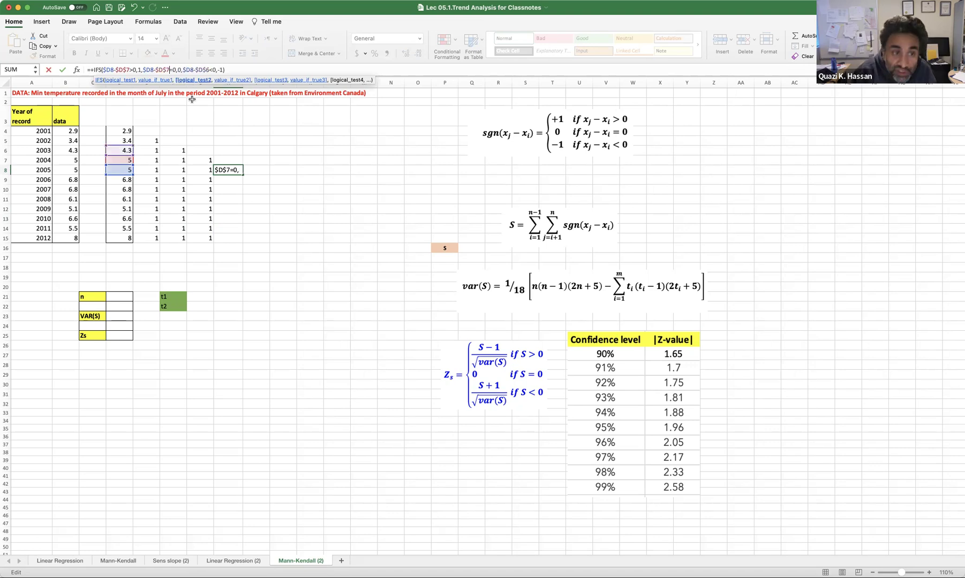
Change the third condition of H8's formula to subtract $D$7 and commit it
key("Right")
key("Right")
key("Right")
key("Right")
key("Right")
key("Right")
key("Right")
key("Right")
key("Right")
key("Right")
key("BackSpace")
type("7")
key("Return")
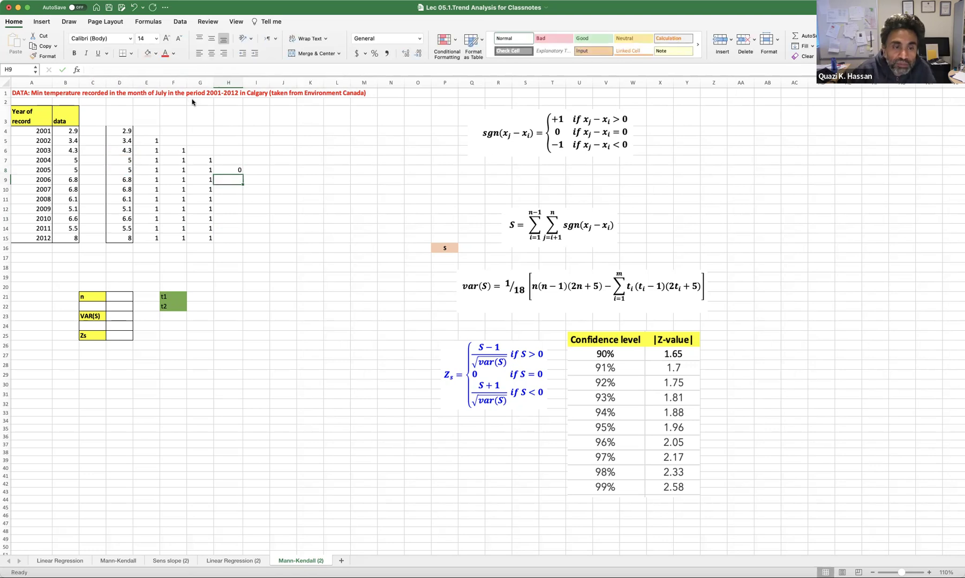
Fill the formula from H8 down to H15 and compare the values in D7 and D8 behind H8's result
left_click(240, 171)
left_click_drag(244, 174, 245, 241)
left_click(291, 224)
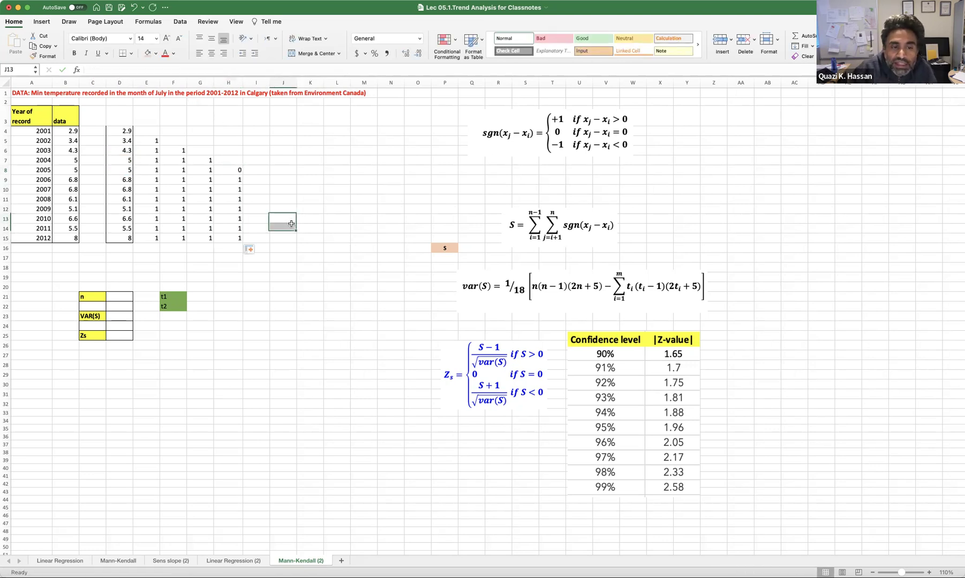
left_click(239, 169)
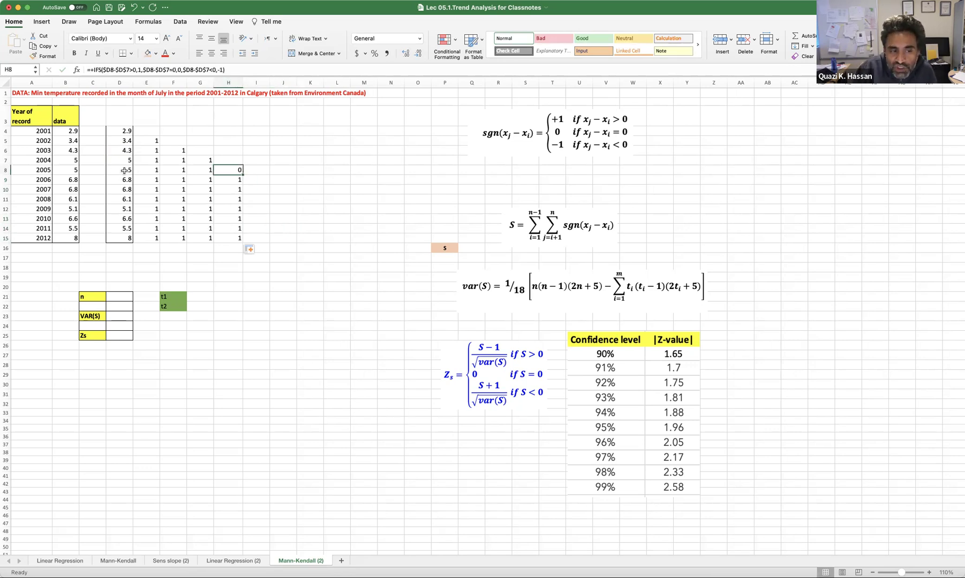
left_click_drag(124, 170, 124, 161)
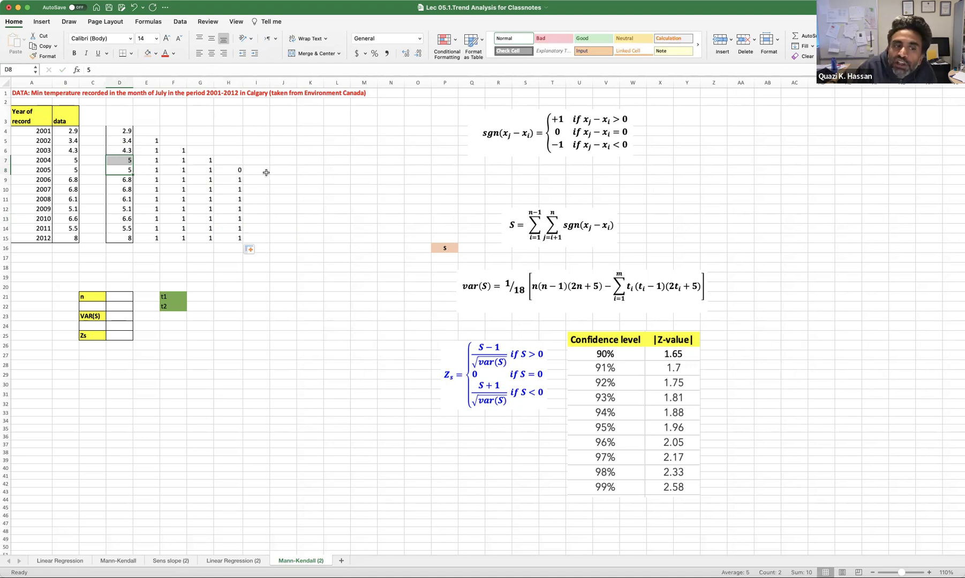
left_click(236, 171)
left_click_drag(242, 174, 292, 201)
left_click(292, 202)
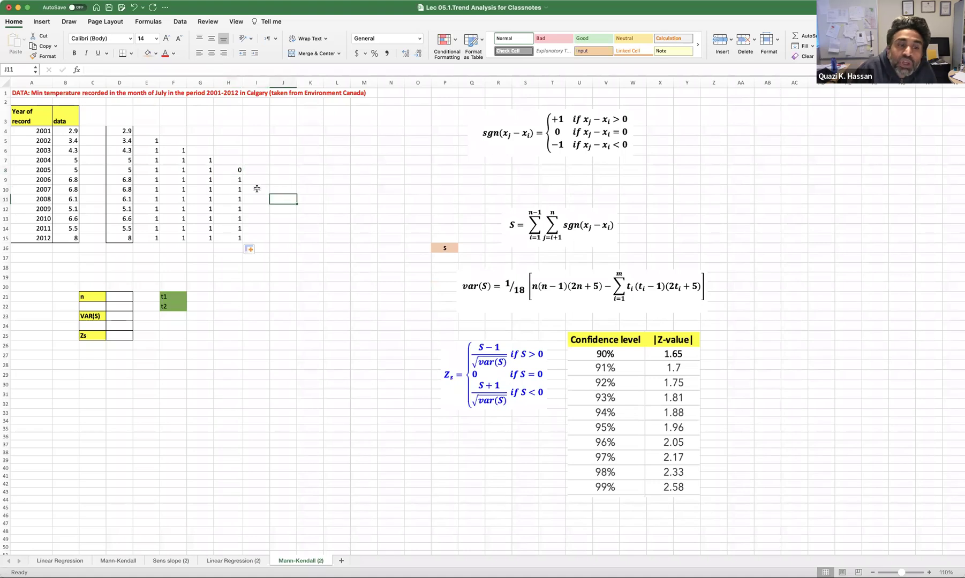
Copy the formula from H9 into I9 and make its first condition subtract $D$8
left_click(237, 180)
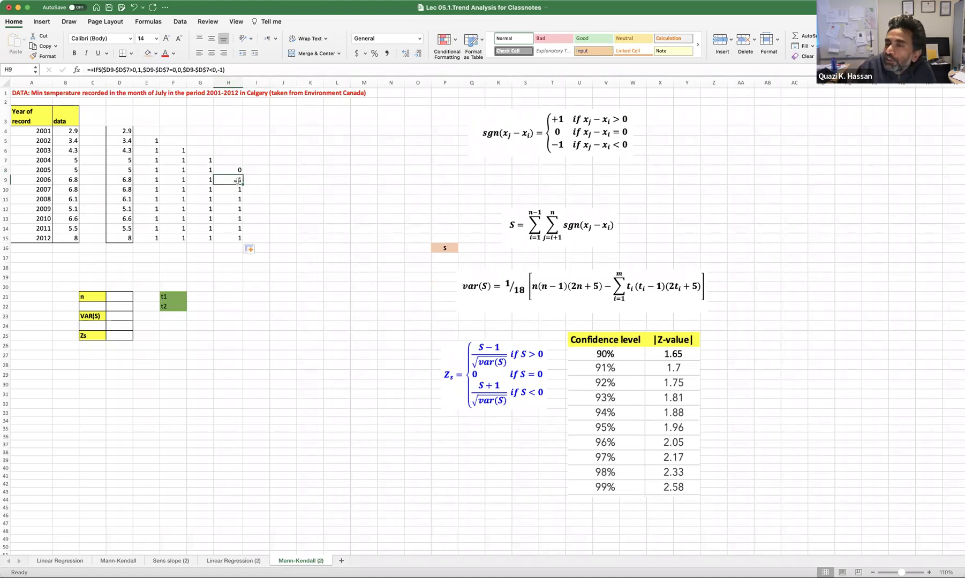
scroll(238, 181, "right", 1)
scroll(239, 182, "left", 1)
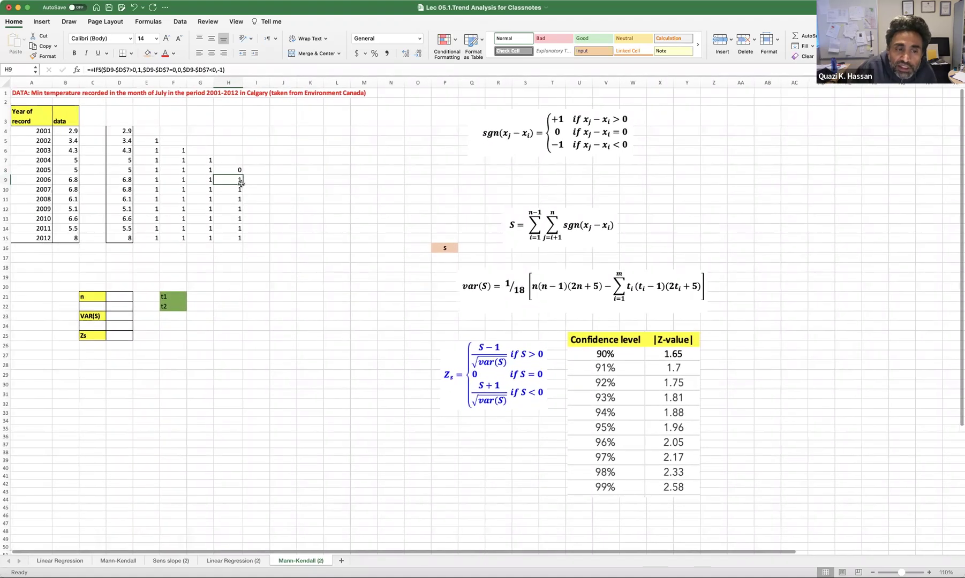
mouse_move(250, 183)
left_mouse_down()
mouse_move(275, 189)
mouse_move(265, 179)
left_mouse_up()
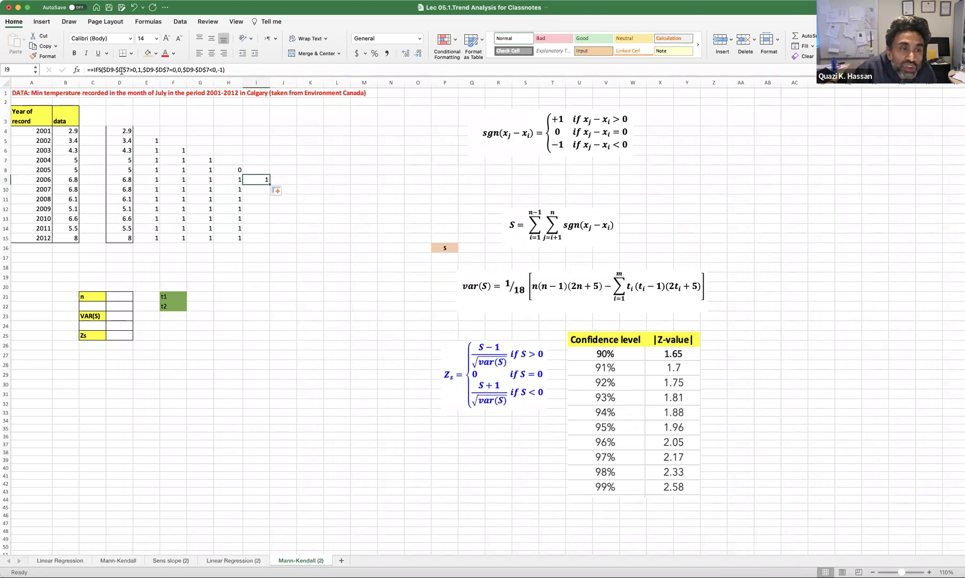
left_click(122, 71)
key("BackSpace")
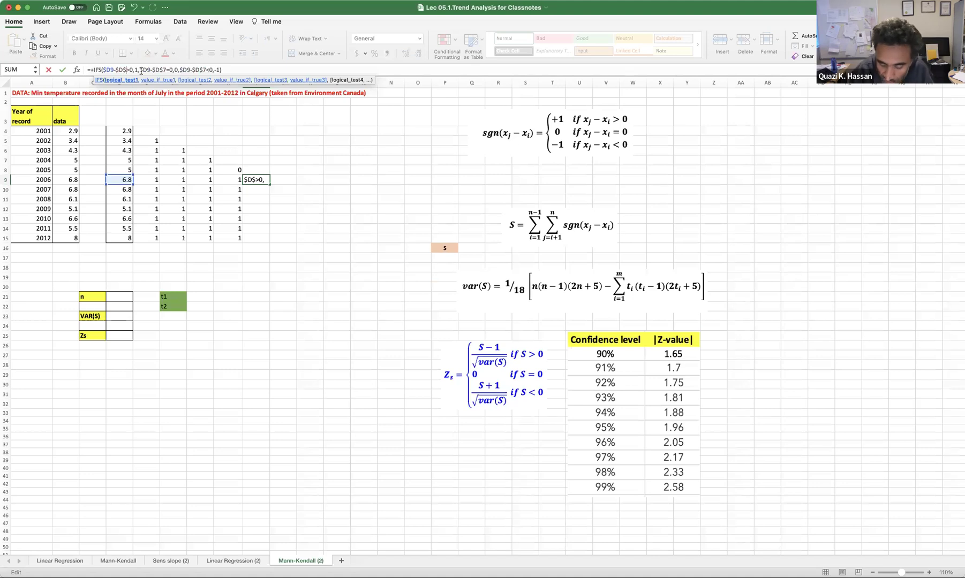
type("8")
Change the second condition of I9's formula to subtract $D$8
key("Right")
key("Right")
key("Right")
key("Right")
key("Right")
key("Right")
key("Right")
key("Right")
key("Right")
key("Right")
key("Right")
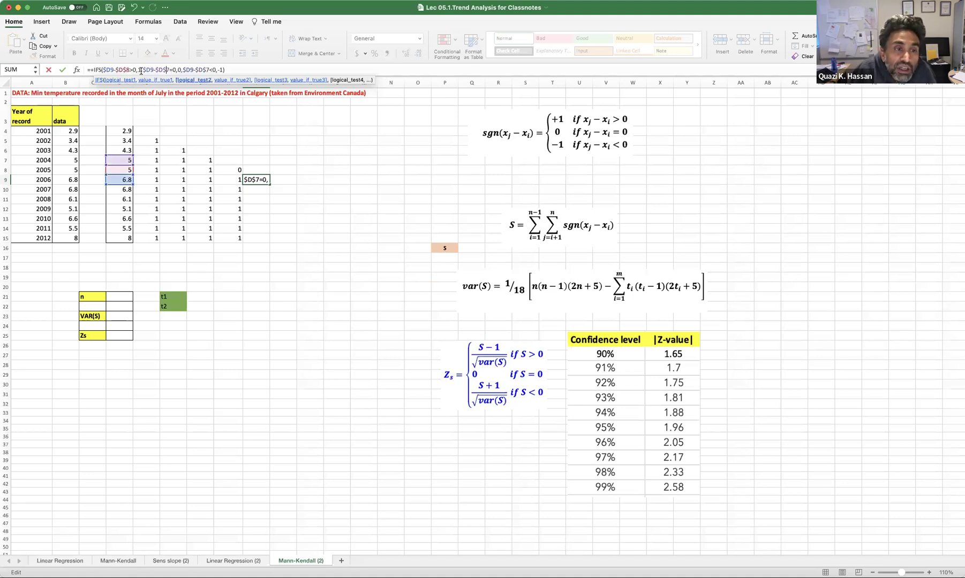
key("BackSpace")
type("8")
Change the third condition of I9's formula to subtract $D$8 and commit it
key("Right")
key("Right")
key("Right")
key("Right")
key("Right")
key("Right")
key("Right")
key("Right")
key("Right")
key("Right")
key("Right")
key("BackSpace")
type("8")
key("Return")
Fill the formula from I9 down to I15 and check the copied references in I15
left_click(259, 181)
left_click_drag(270, 183, 268, 238)
left_click(271, 238)
key("super+v")
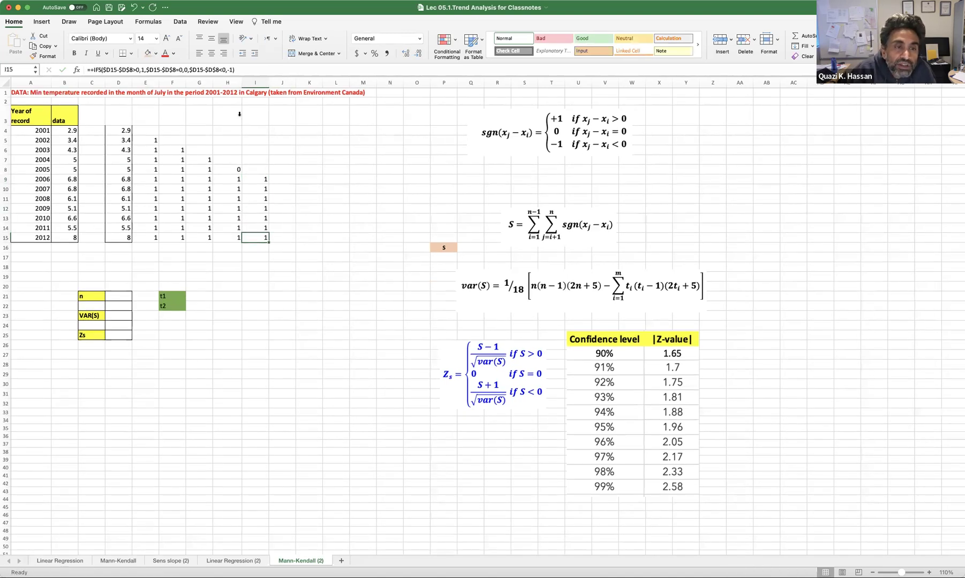
left_click(205, 70)
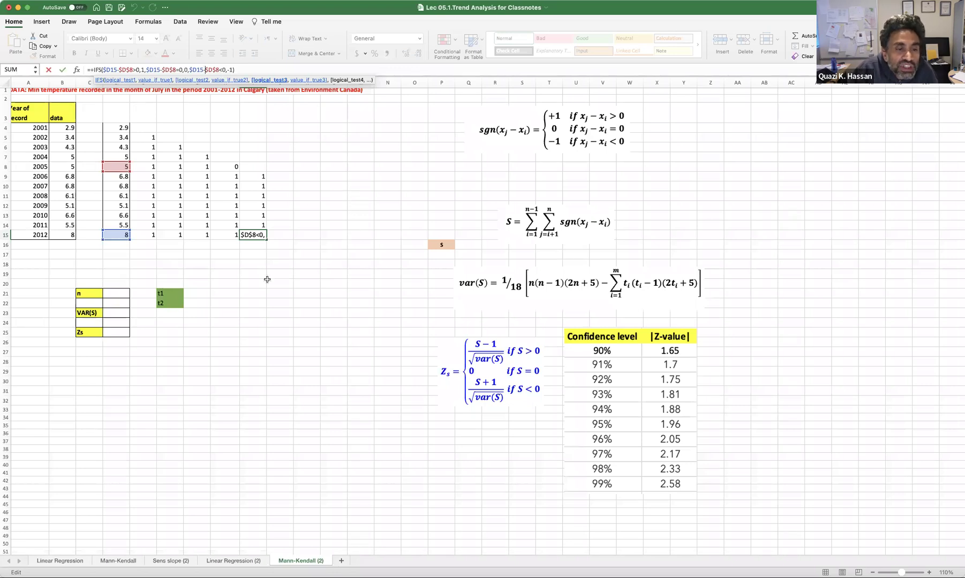
left_click(246, 69)
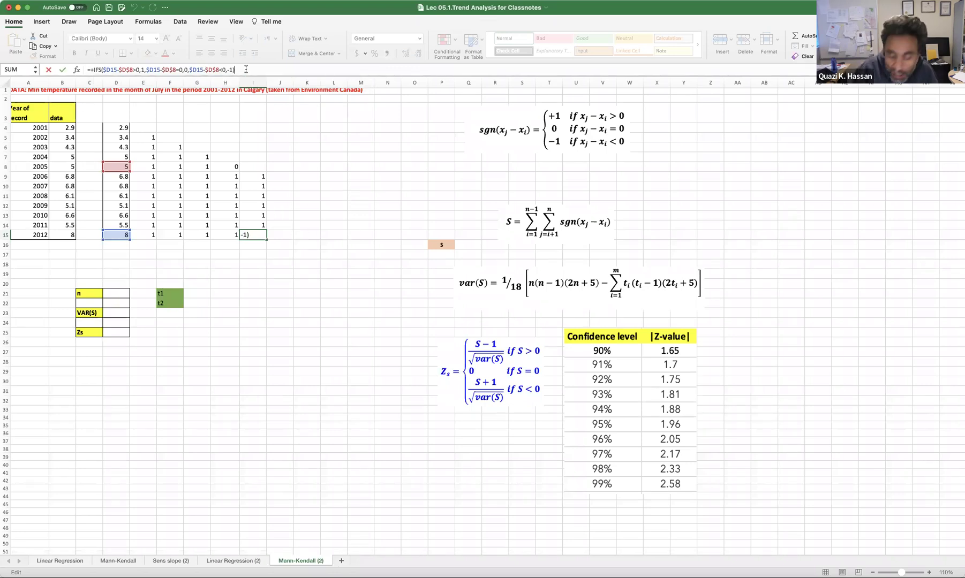
key("Return")
Copy the formula from I10 into J10 and make its first condition subtract $D$9
left_click(262, 189)
mouse_move(278, 191)
left_mouse_down()
mouse_move(257, 197)
mouse_move(289, 190)
mouse_move(301, 199)
mouse_move(289, 185)
left_mouse_up()
left_click(356, 208)
left_click(265, 188)
double_click(290, 184)
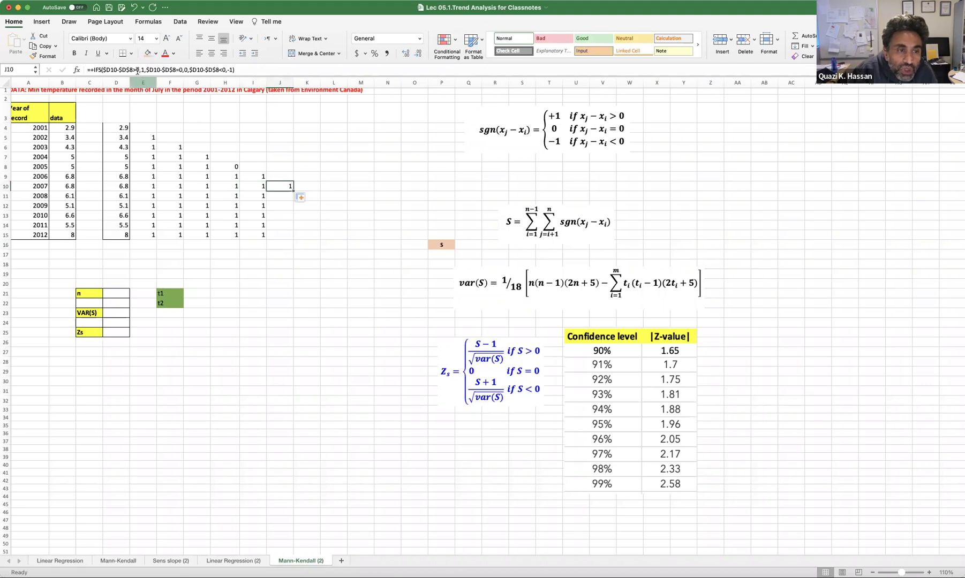
key("BackSpace")
type("9")
Change the second condition of J10's formula to subtract $D$9
key("Right")
key("Right")
key("Right")
key("Right")
key("Right")
key("Right")
key("Right")
key("Right")
key("Right")
key("Right")
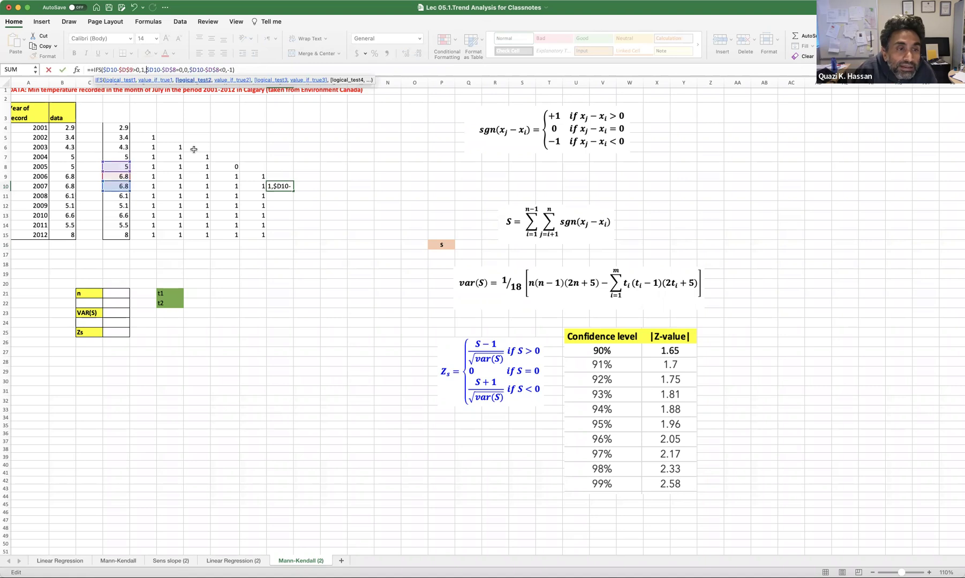
key("BackSpace")
type("9")
Change the third condition of J10's formula to subtract $D$9, commit it and check its references
key("Right")
key("Right")
key("Right")
key("Right")
key("Right")
key("Right")
key("Right")
key("Right")
key("Right")
key("Right")
key("Right")
key("Right")
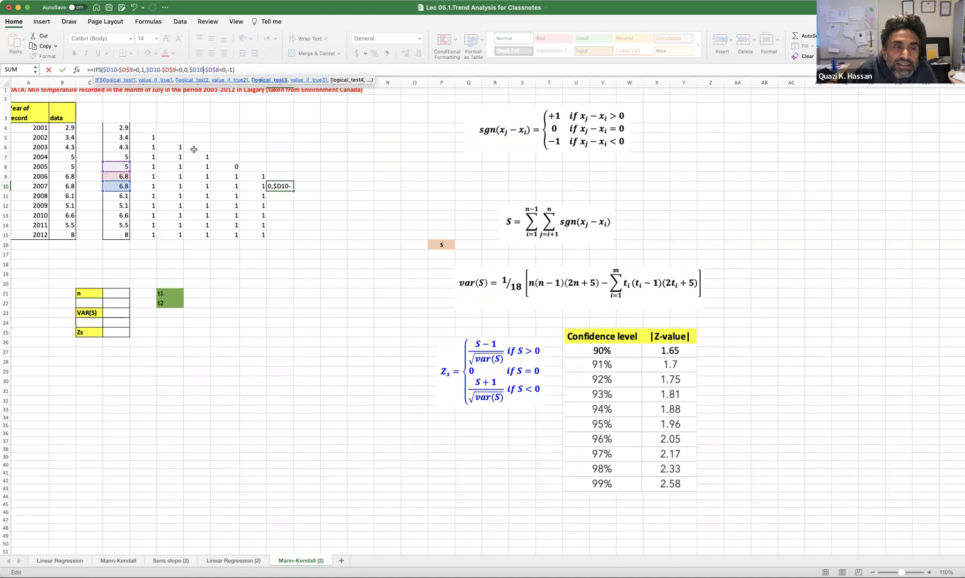
key("BackSpace")
type("9")
key("Return")
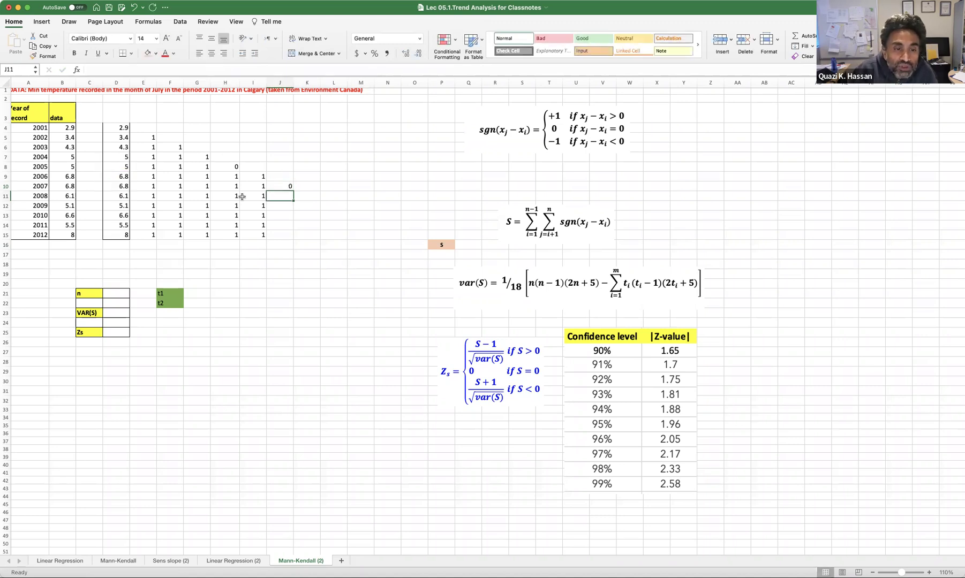
left_click(280, 186)
double_click(280, 186)
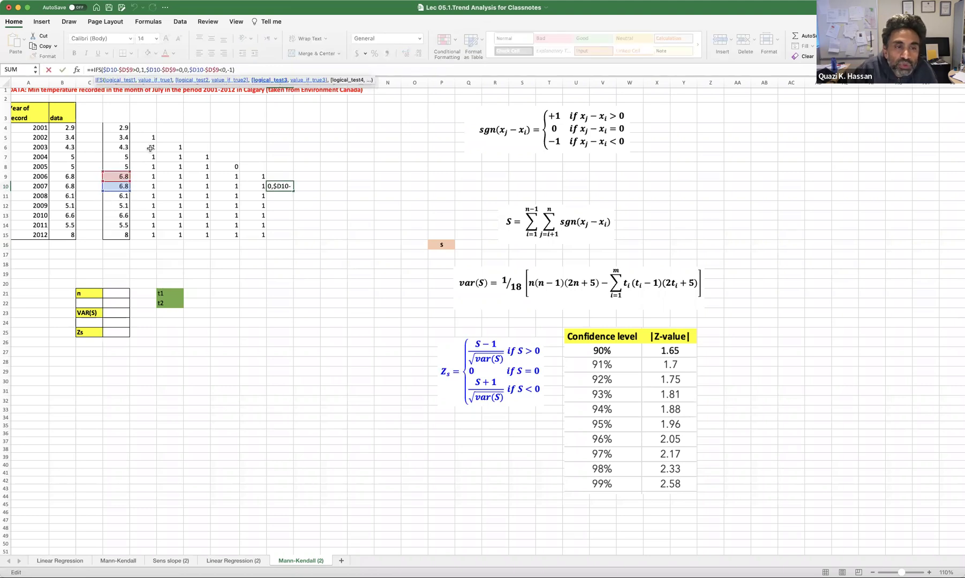
key("Return")
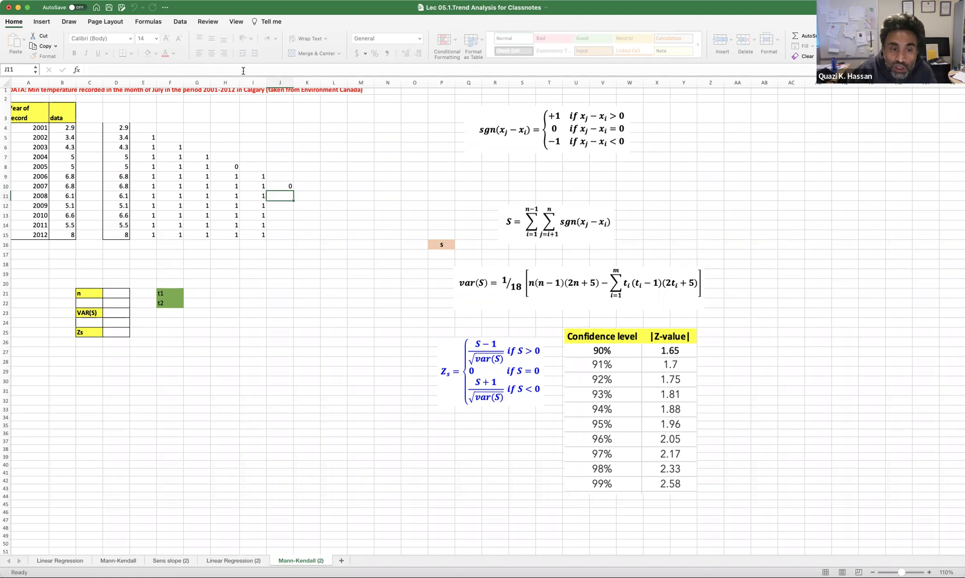
Fill the formula from J10 down to J15 and check the copied references in J14
left_click(281, 186)
left_click_drag(293, 192, 294, 245)
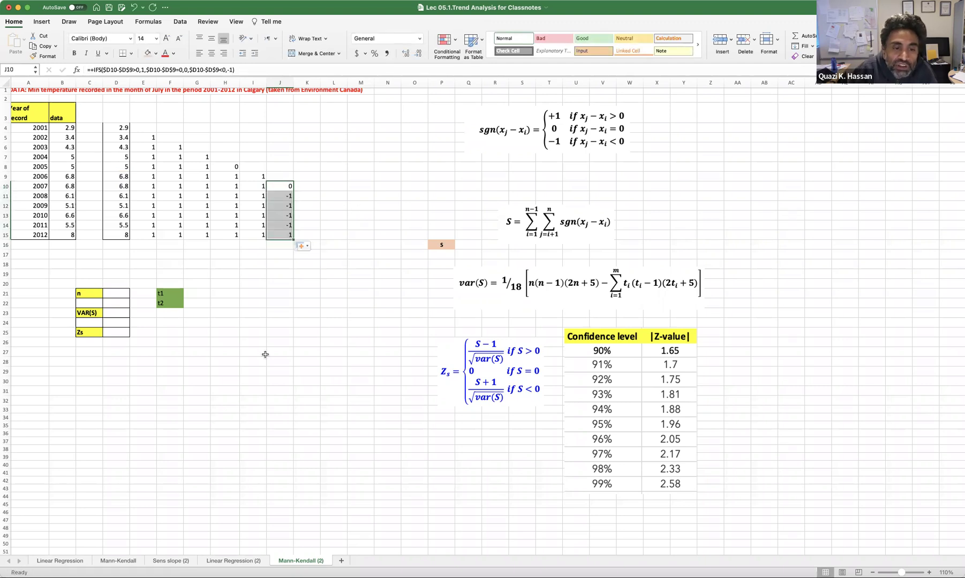
left_click(275, 320)
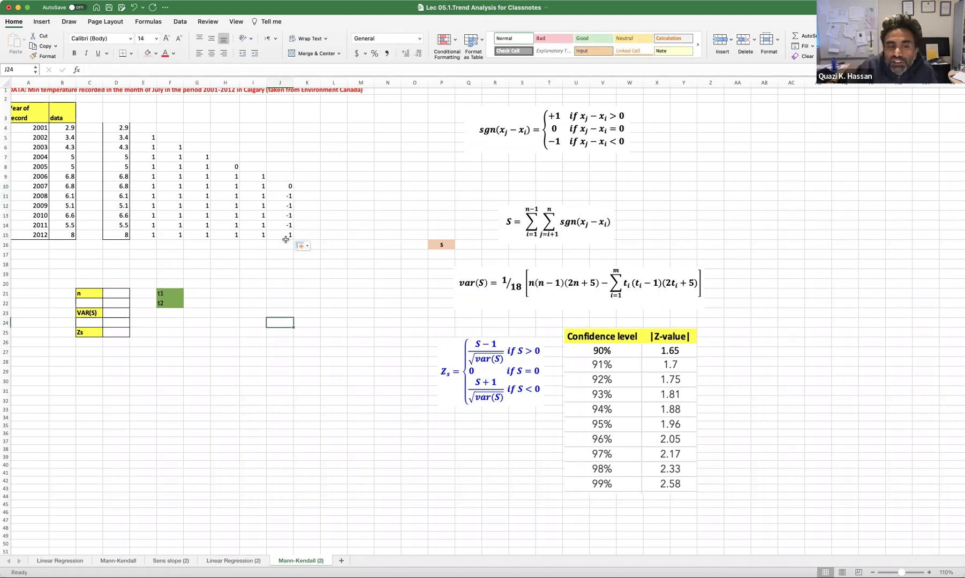
scroll(285, 240, "left", 1)
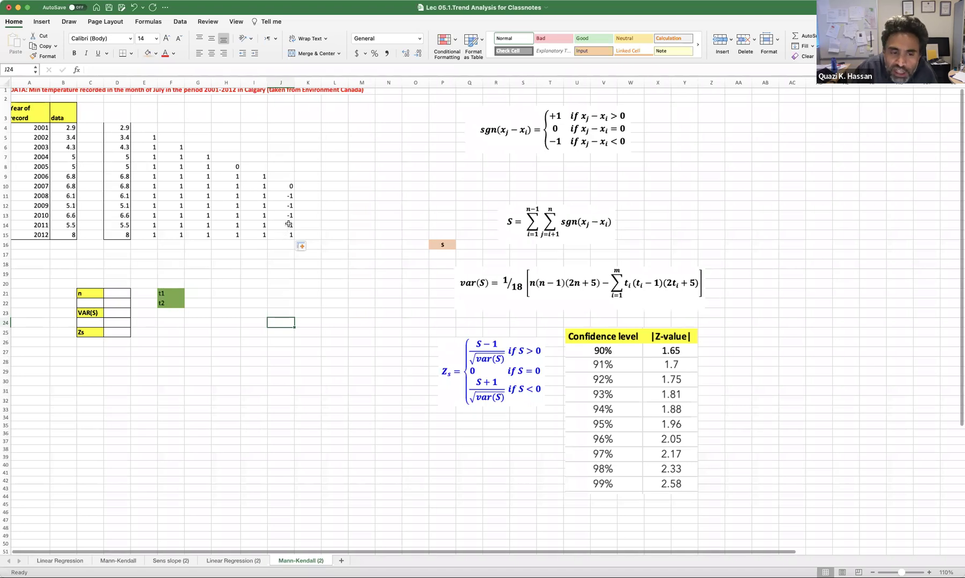
left_click(288, 225)
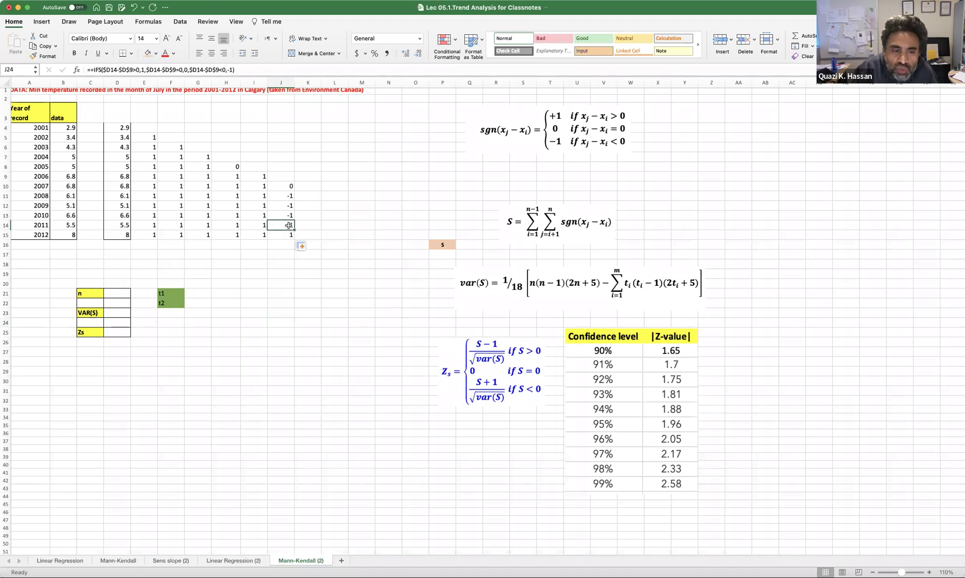
left_click(178, 70)
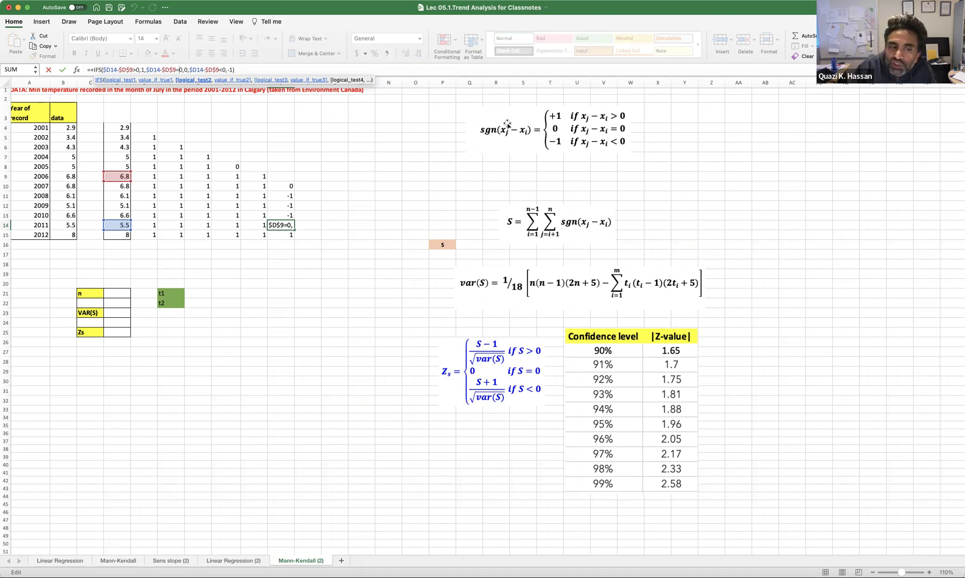
Copy the formula from J11 into K11 and make its first condition subtract $D$10
key("Return")
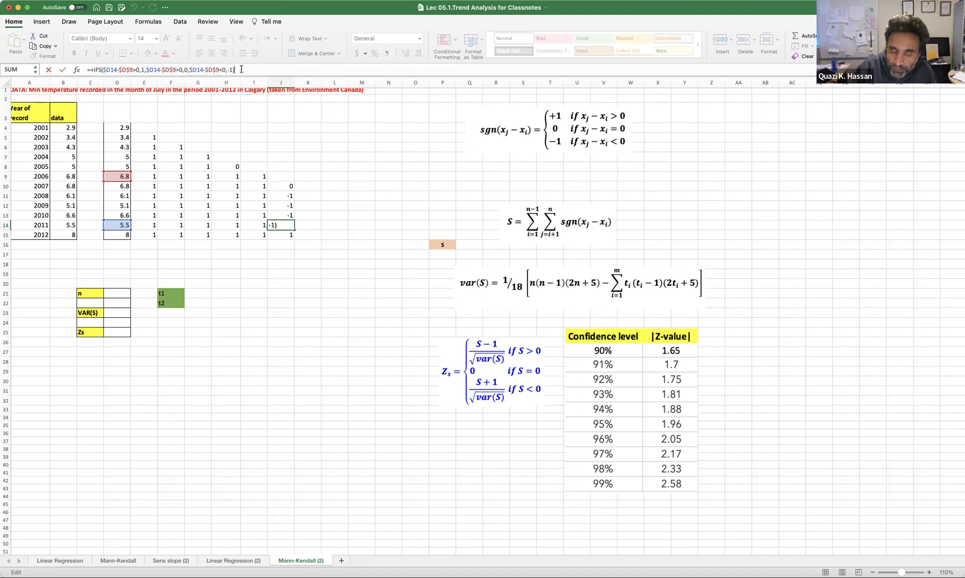
left_click(283, 196)
key("cmd+c")
left_click(315, 196)
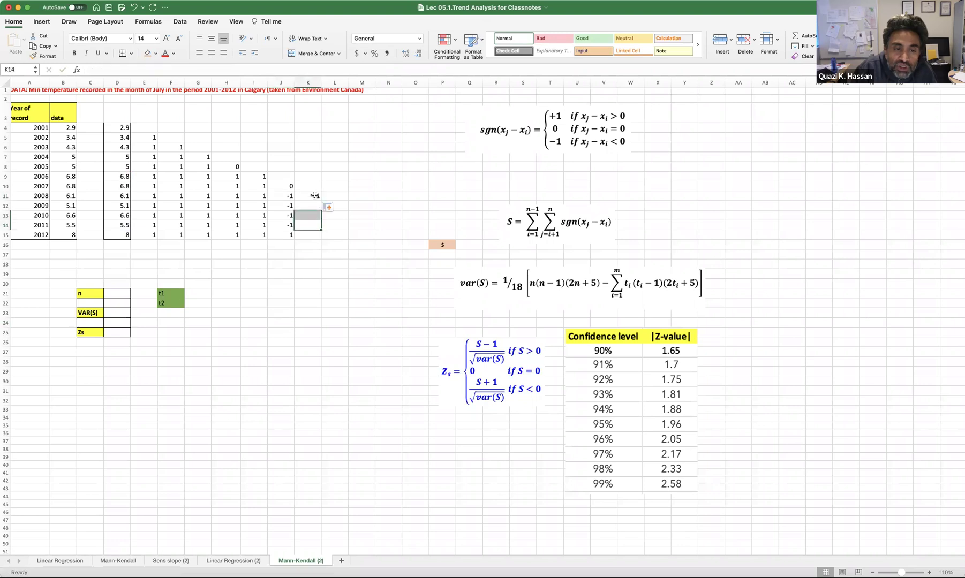
left_click(134, 70)
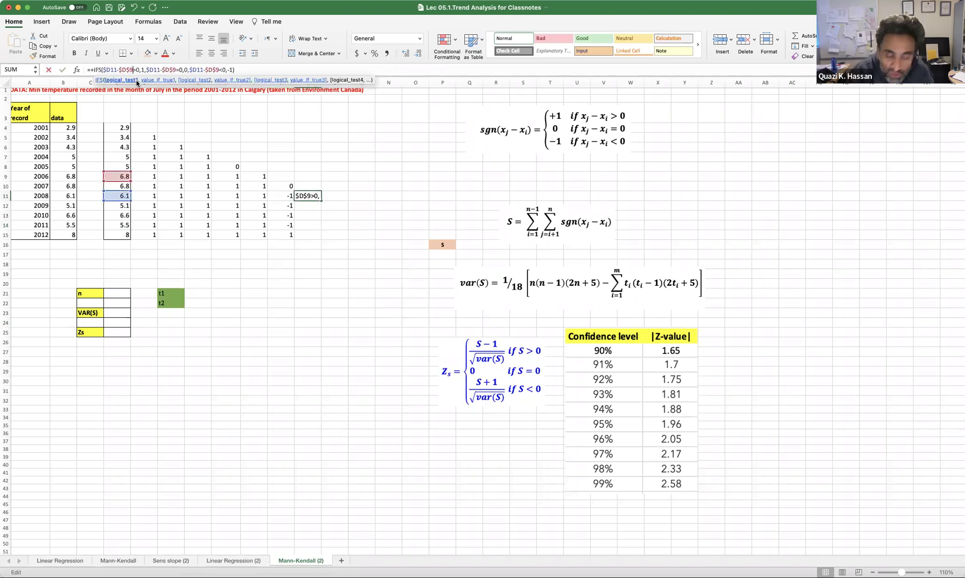
key("BackSpace")
type("10")
Change the second condition of K11's formula to subtract $D$10
key("Right")
key("Right")
key("Right")
key("Right")
key("Right")
key("Right")
key("Right")
key("Right")
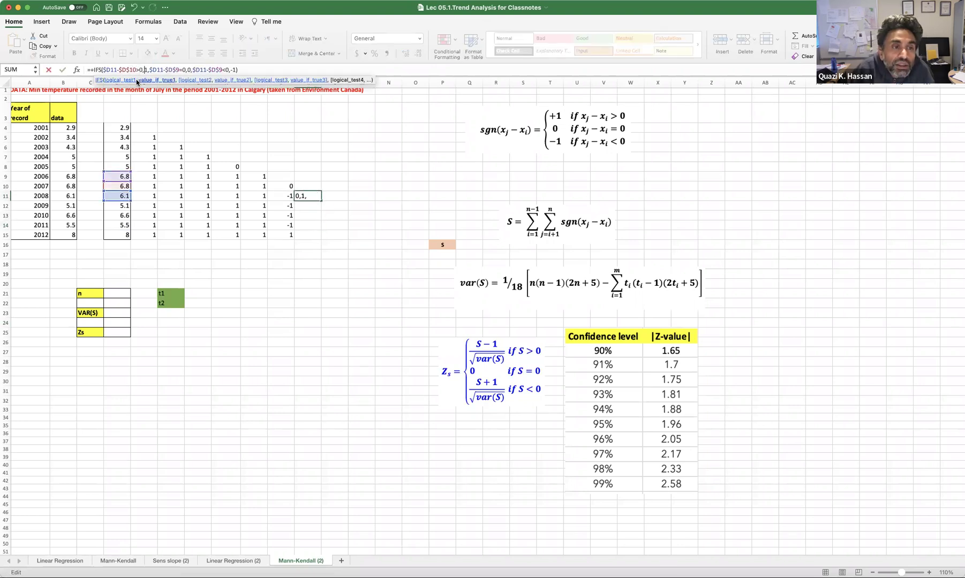
key("BackSpace")
type("10")
Change the third condition of K11's formula to subtract $D$10, commit it and check its references
key("Right")
key("Right")
key("Right")
key("Right")
key("Right")
key("Right")
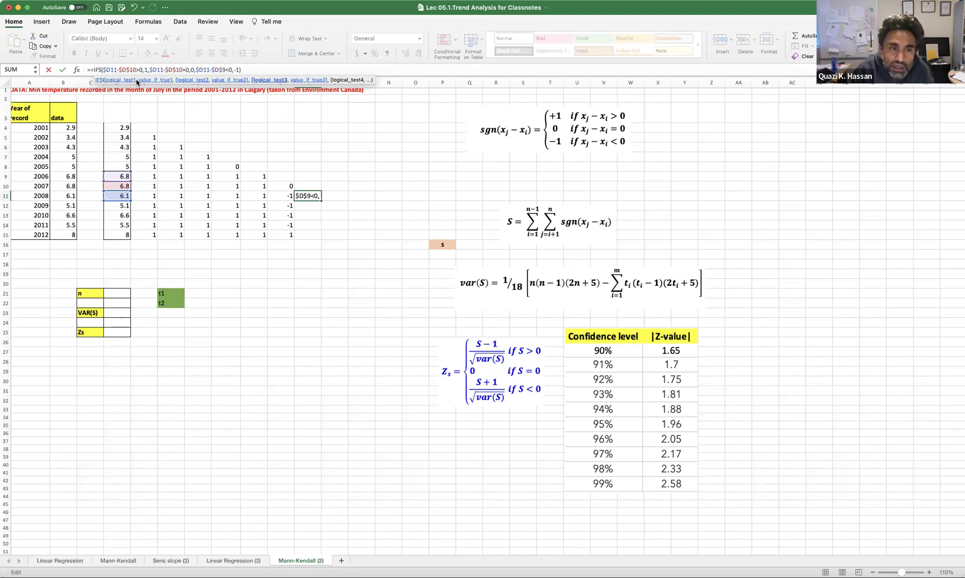
key("BackSpace")
type("10")
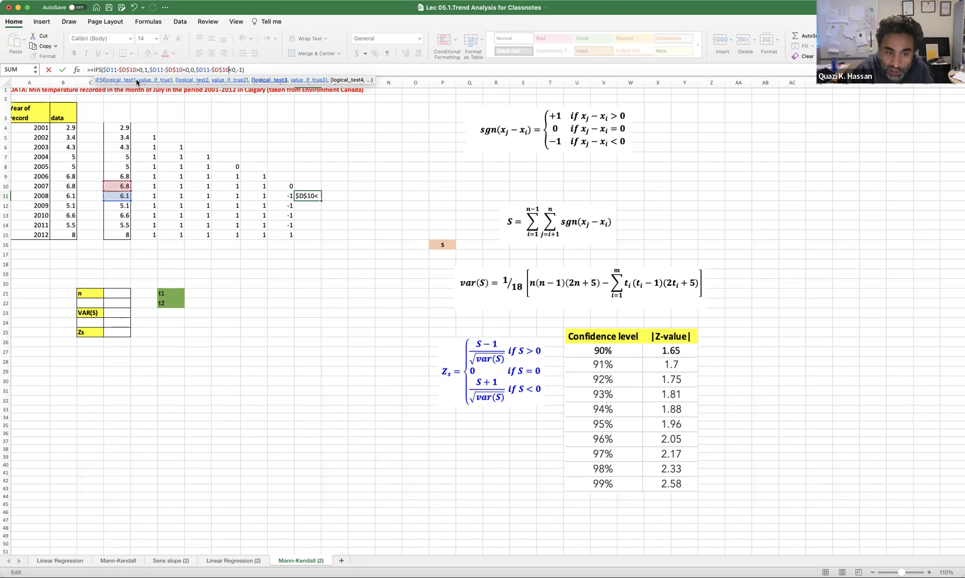
key("Return")
left_click(316, 197)
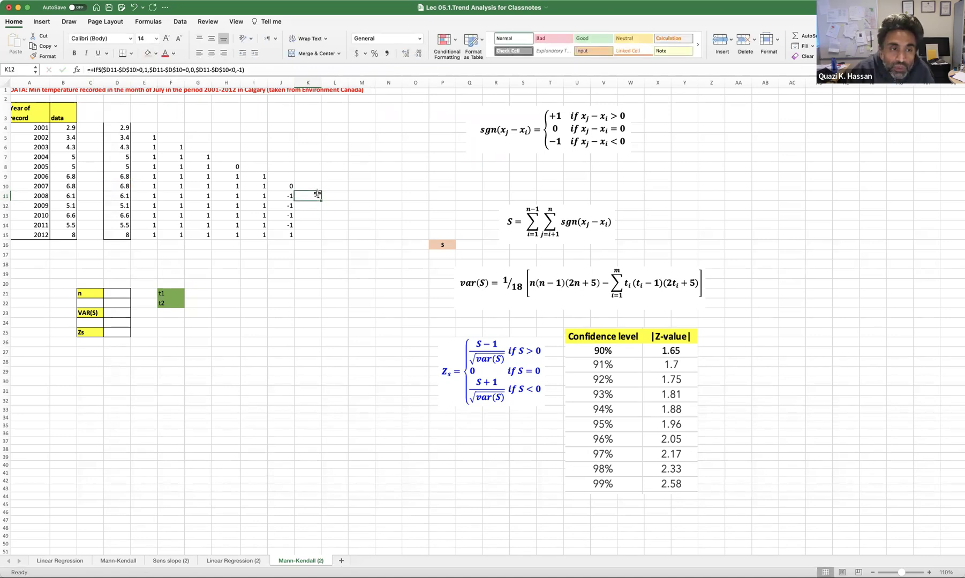
left_click(219, 69)
left_click(250, 68)
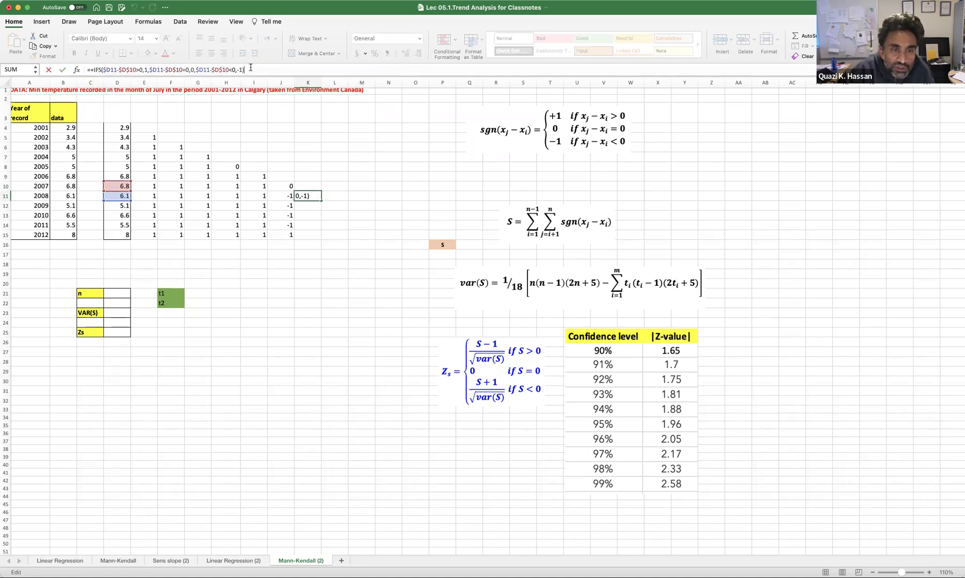
key("Return")
Fill the formula from K11 down to K15 and copy K12's formula into L12
scroll(319, 149, "down", 3)
scroll(319, 148, "up", 3)
left_click(308, 199)
left_click_drag(323, 203, 344, 209)
left_click(353, 229)
left_click(338, 209)
left_click(317, 208)
left_click(364, 229)
left_click(344, 209)
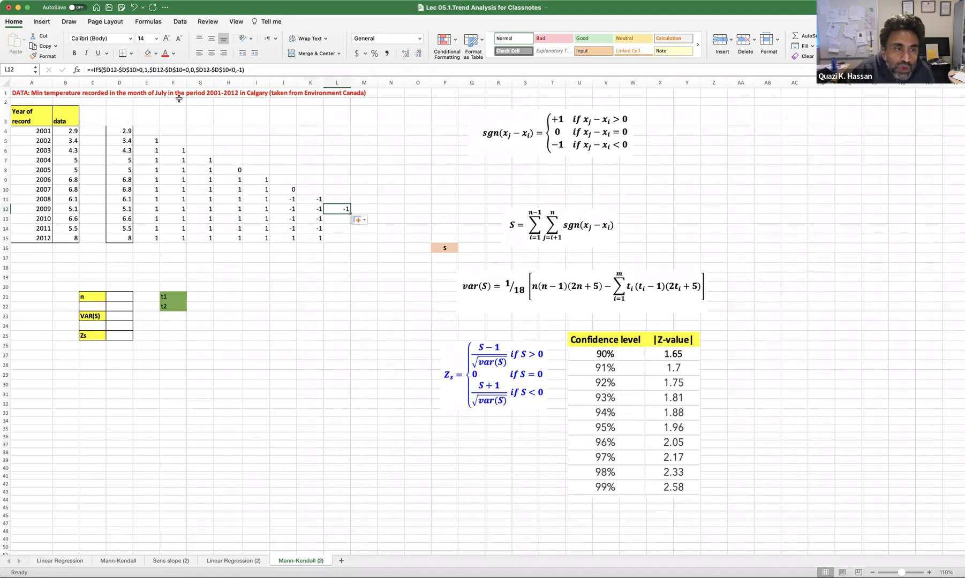
Make all three conditions of L12's formula subtract $D$11, commit it and check its references
left_click(133, 70)
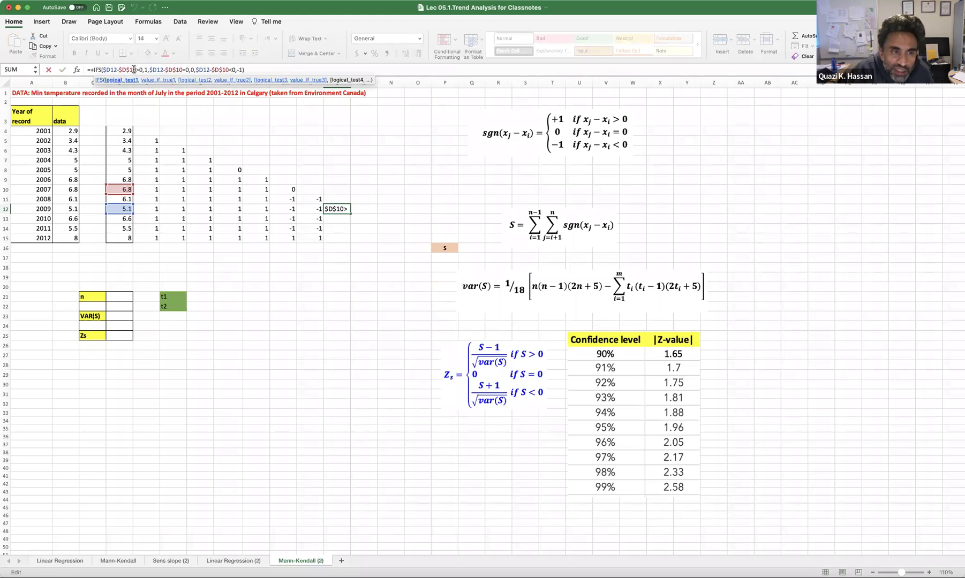
key("BackSpace")
type("1")
left_click(181, 69)
key("BackSpace")
type("1")
left_click(228, 70)
key("BackSpace")
type("1")
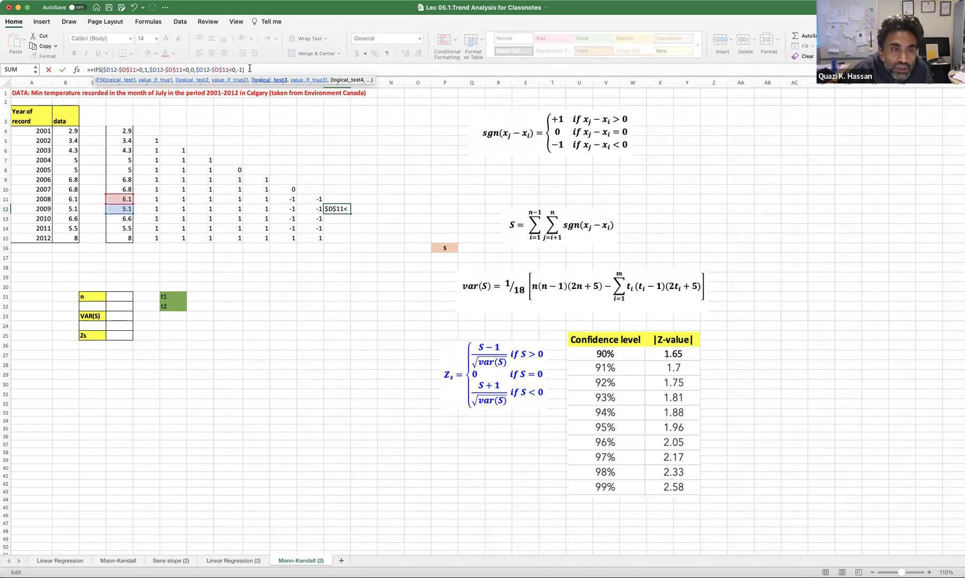
key("Return")
left_click(342, 208)
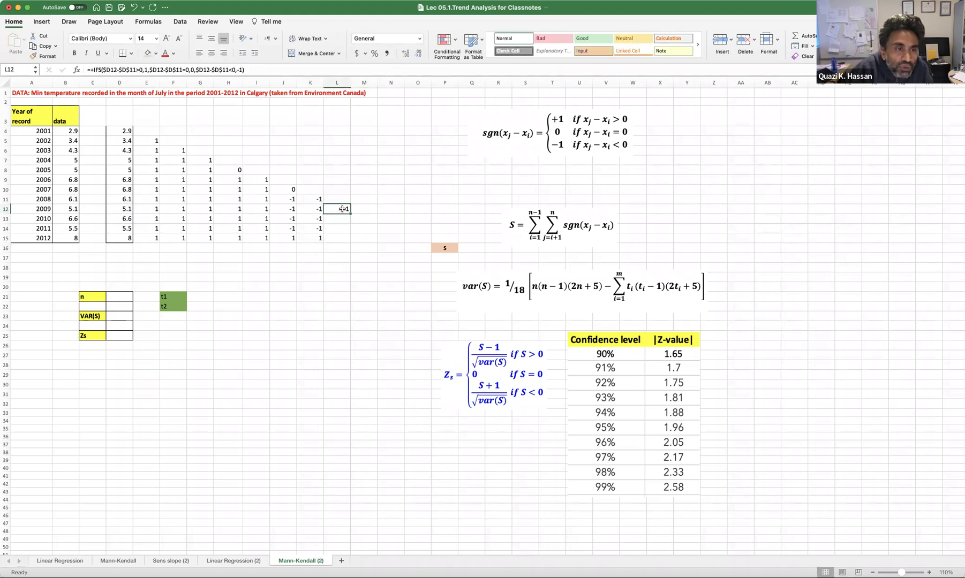
left_click(222, 69)
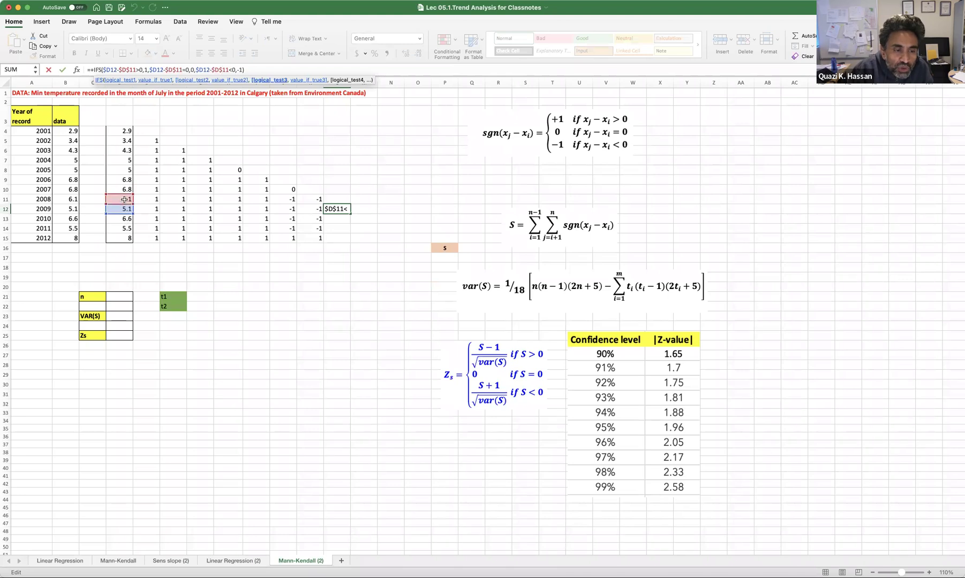
key("Return")
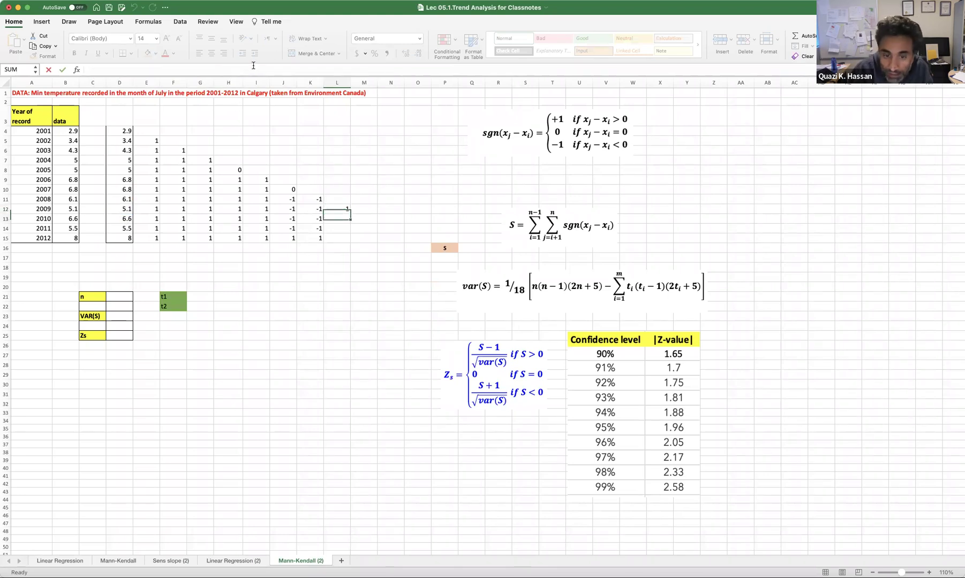
Fill the formula from L12 down to L15 and copy L13's formula into M13
left_click(349, 208)
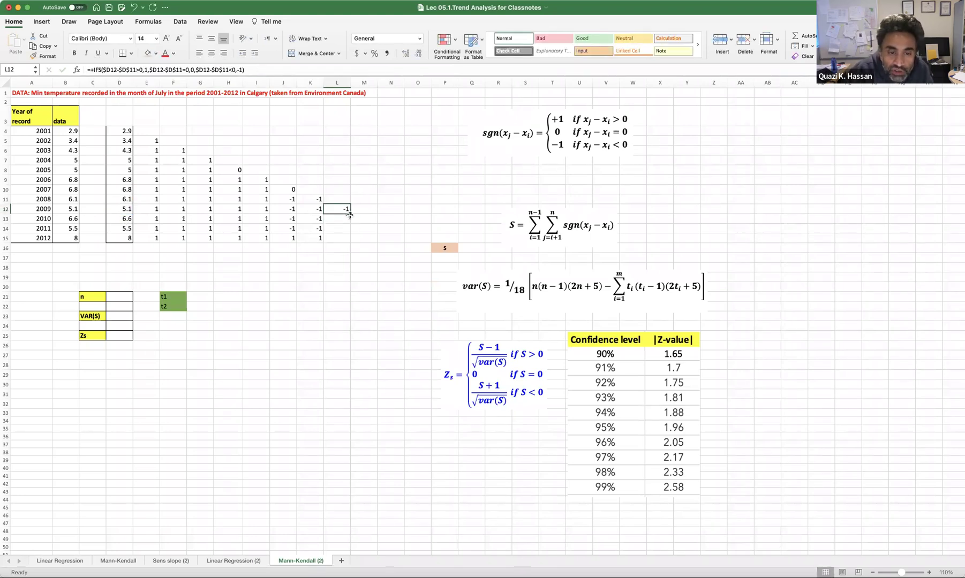
left_click_drag(350, 214, 351, 242)
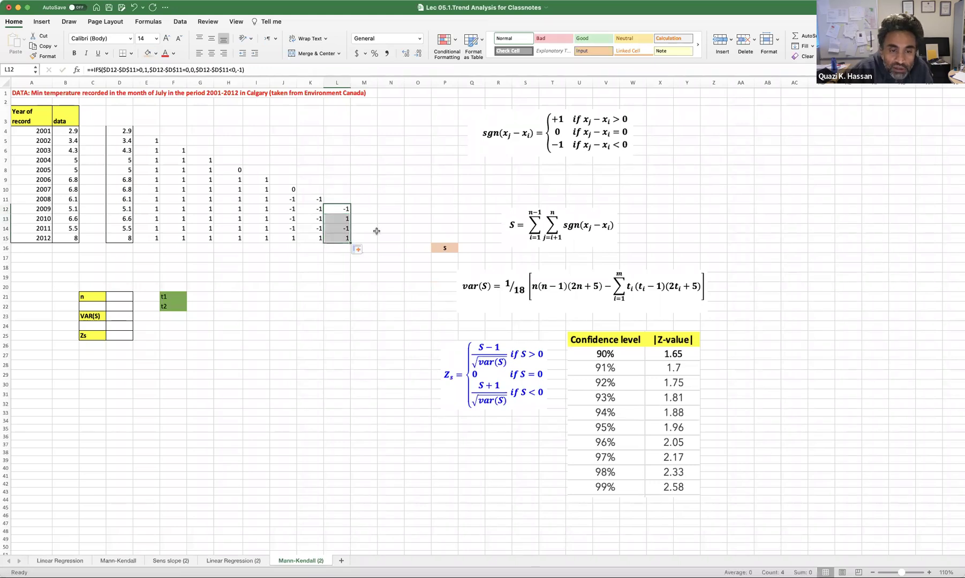
left_click(377, 228)
left_click(346, 220)
left_click_drag(350, 221, 369, 221)
left_click(369, 220)
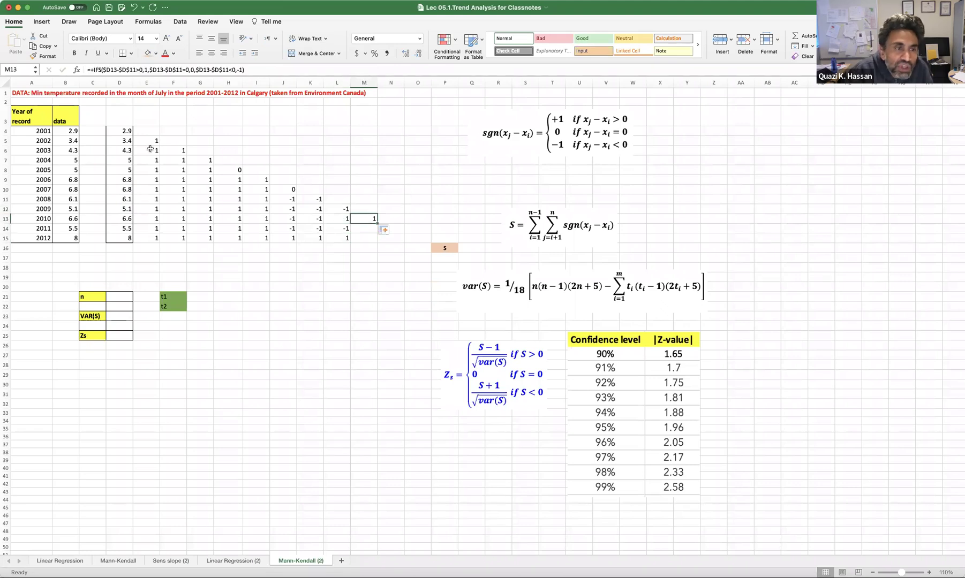
Change the first and second conditions of M13's formula to subtract $D$12
left_click(135, 69)
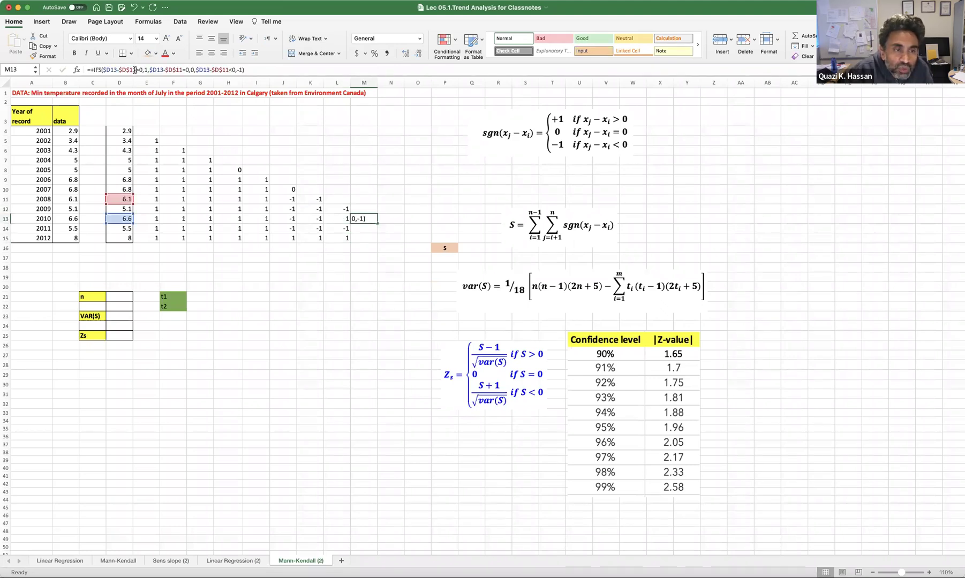
key("BackSpace")
type("2")
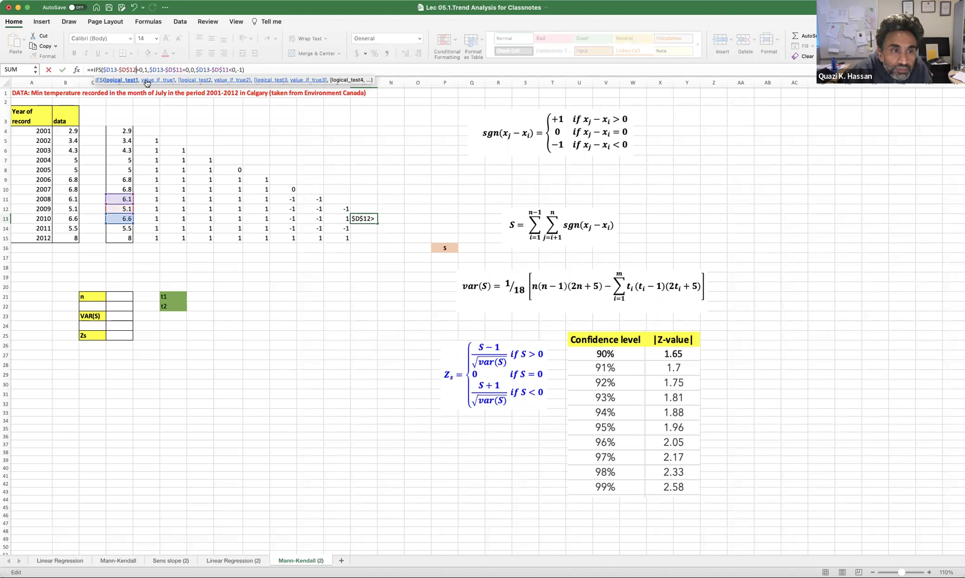
left_click(182, 70)
key("BackSpace")
type("2")
Change the third condition of M13's formula to subtract $D$12 and commit the formula
key("Right")
key("Right")
key("Right")
key("Right")
key("Right")
key("Right")
key("Right")
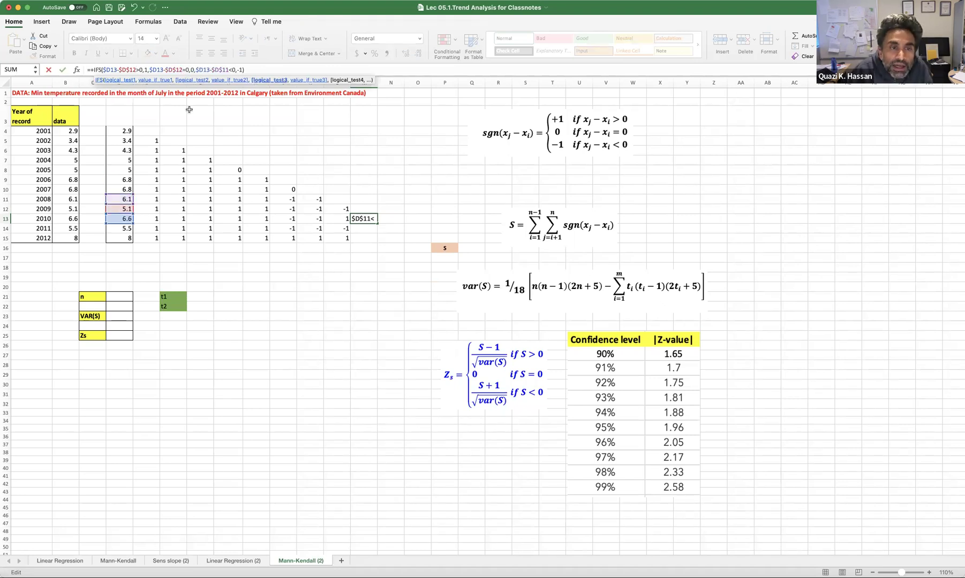
key("BackSpace")
type("2")
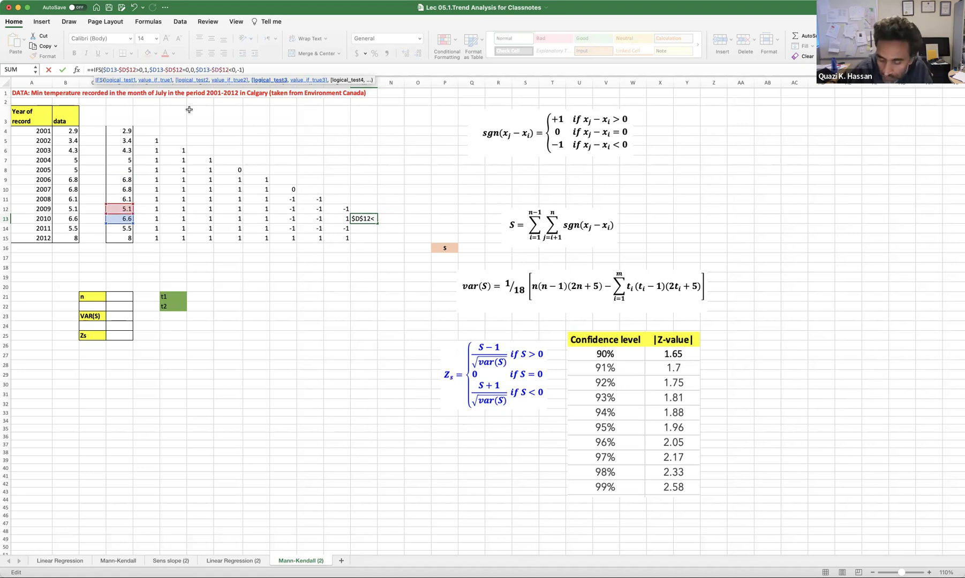
key("Return")
Fill the formula from M13 down to M15 and copy M14's formula into N14
left_click(369, 218)
left_click_drag(377, 223, 403, 228)
left_click(391, 234)
left_click(360, 231)
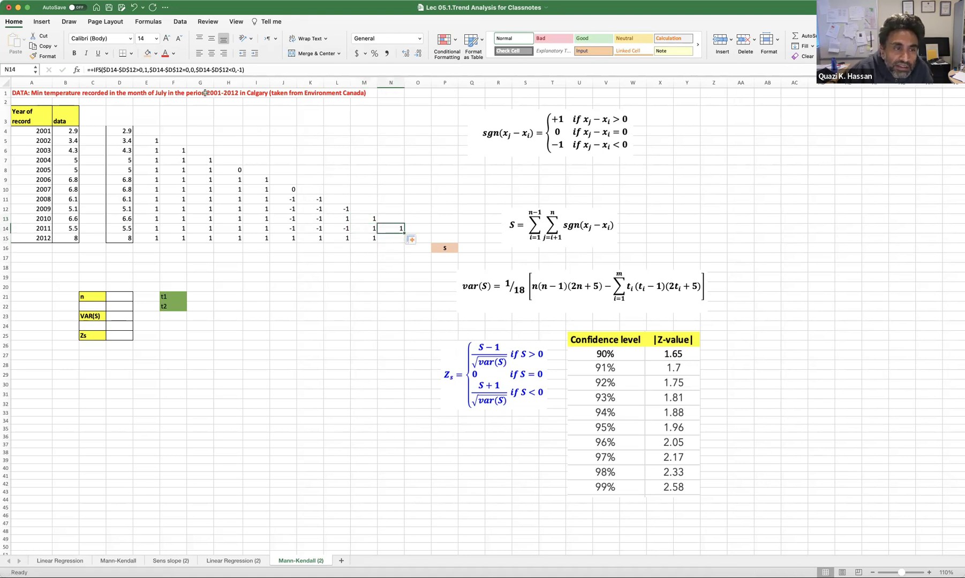
Change the first and second conditions of N14's formula to subtract $D$13
left_click(137, 70)
key("BackSpace")
type("3")
key("Right")
key("Right")
key("Right")
key("Right")
key("Right")
key("Right")
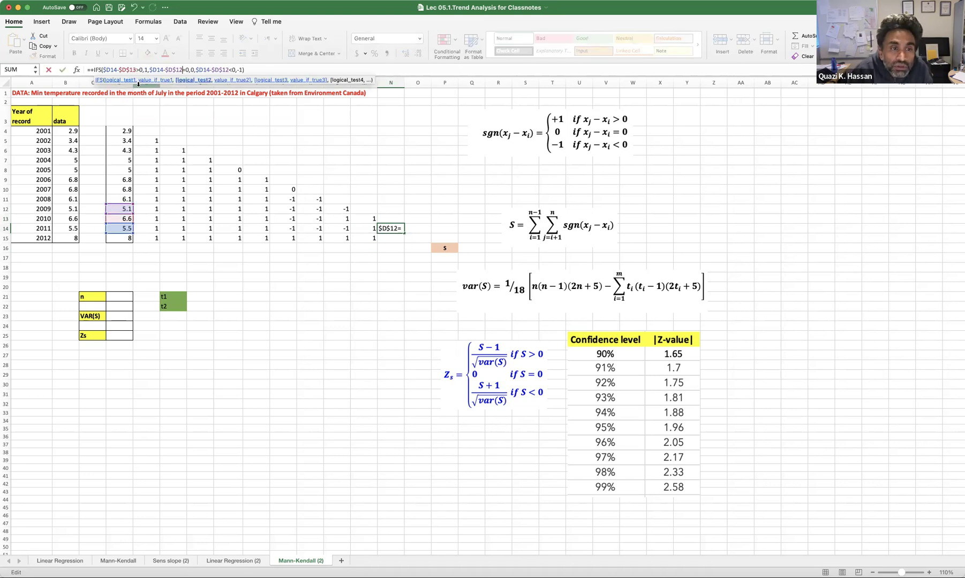
key("BackSpace")
type("3")
Change the third condition of N14's formula to subtract $D$13, commit it and check its references
key("Right")
key("Right")
key("Right")
key("Right")
key("Right")
key("Right")
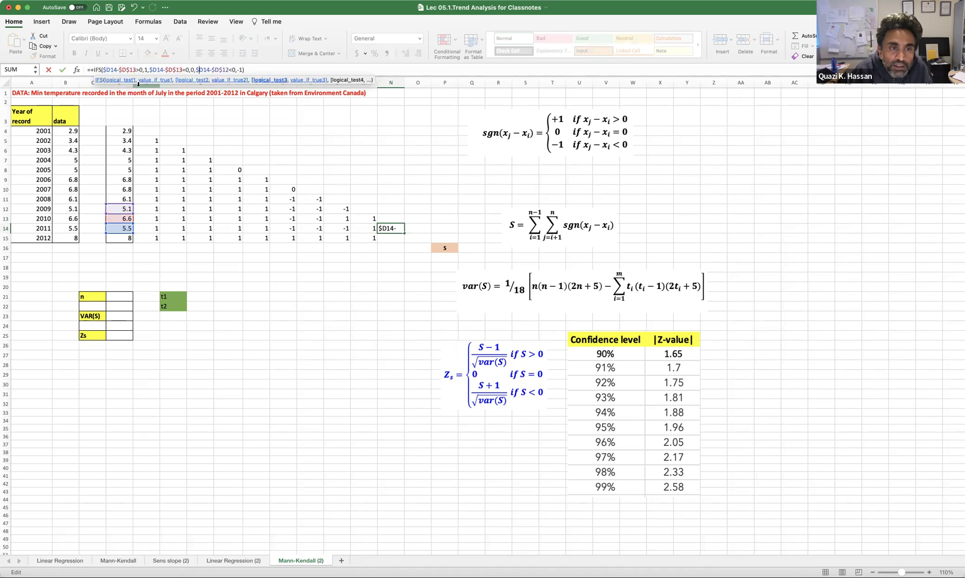
key("BackSpace")
type("3")
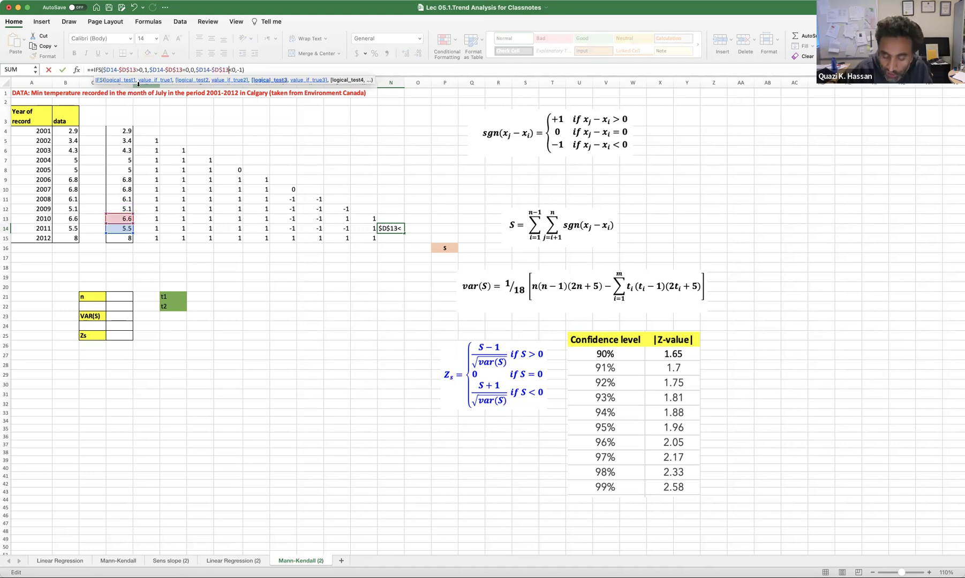
key("Return")
double_click(394, 229)
scroll(389, 225, "down", 2)
left_click(215, 69)
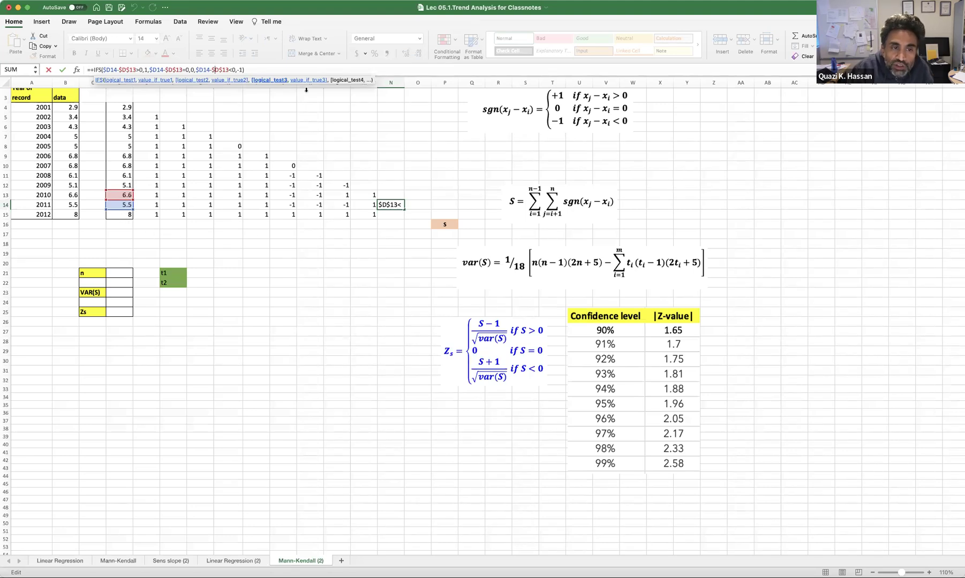
left_click(257, 68)
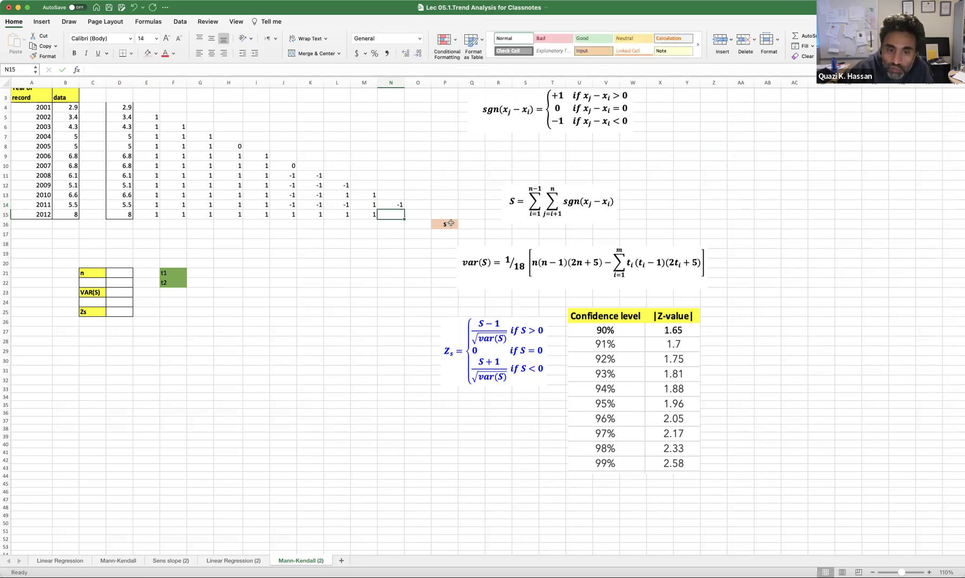
Fill the formula from N14 down to N15 and copy N15's formula into O15
left_click(397, 205)
left_click_drag(404, 216, 402, 220)
left_click(391, 264)
scroll(396, 262, "up", 2)
left_click(400, 240)
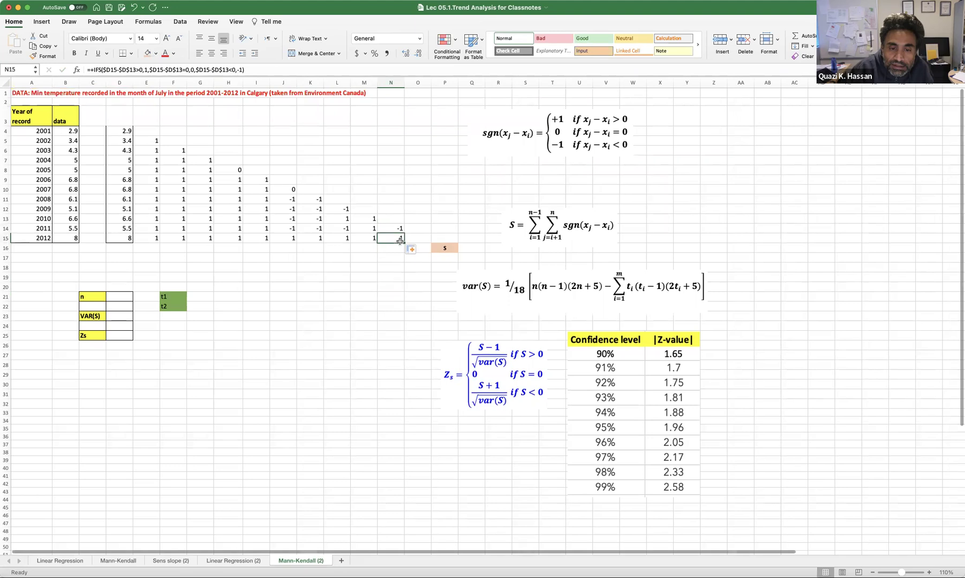
left_click_drag(404, 243, 429, 242)
left_click(423, 239)
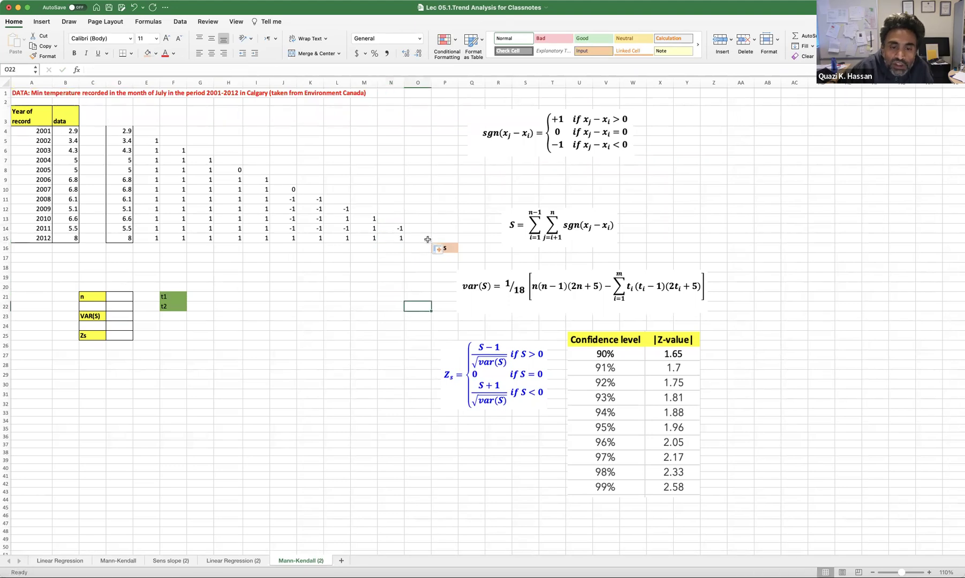
Change the first and second conditions of O15's formula to subtract $D$14
left_click(139, 70)
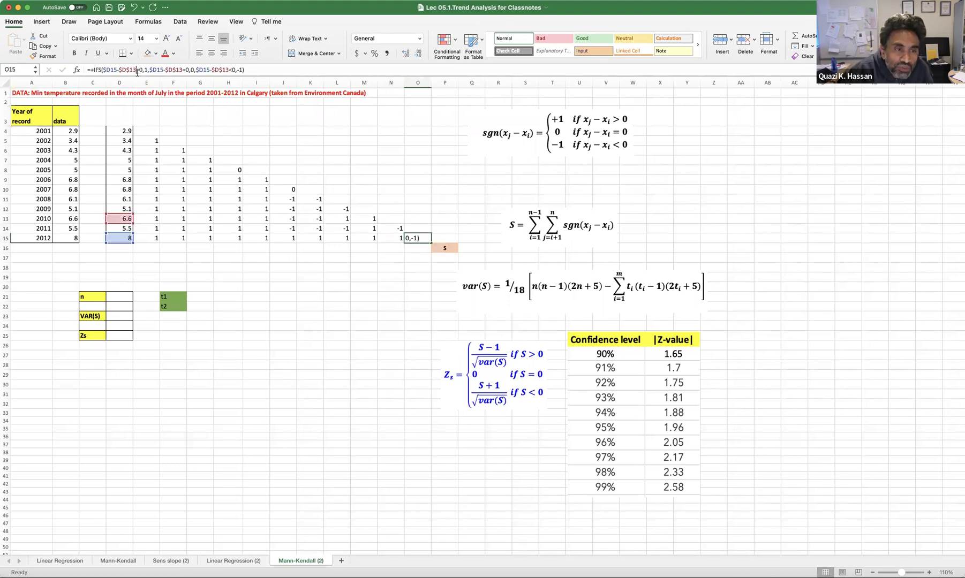
key("BackSpace")
type("4")
key("Right")
key("Right")
key("Right")
key("Right")
key("Right")
key("Right")
key("Right")
key("Right")
key("Right")
key("Right")
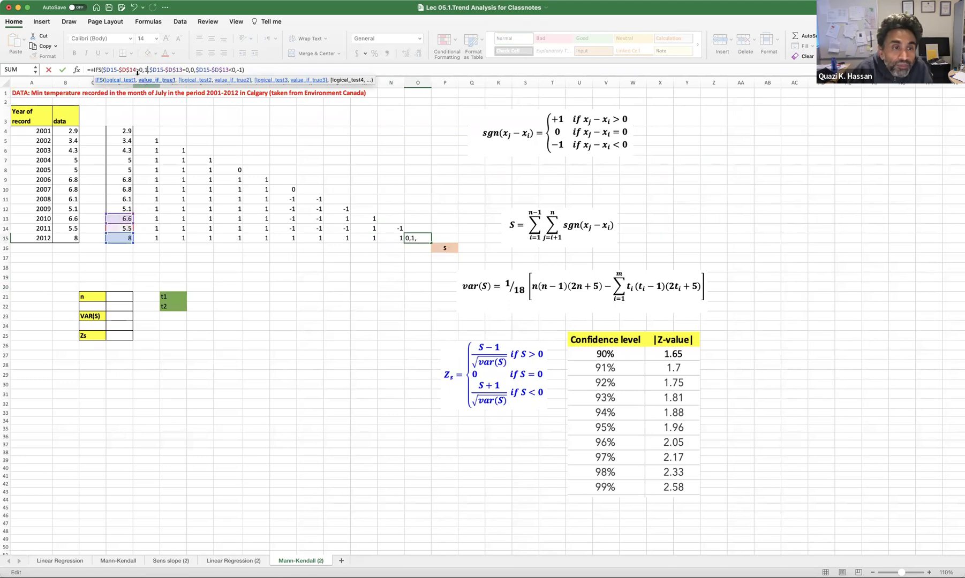
key("BackSpace")
type("4")
Change the third condition of O15's formula to subtract $D$14, commit it and check its references
key("Right")
key("Right")
key("Right")
key("Right")
key("Right")
key("Right")
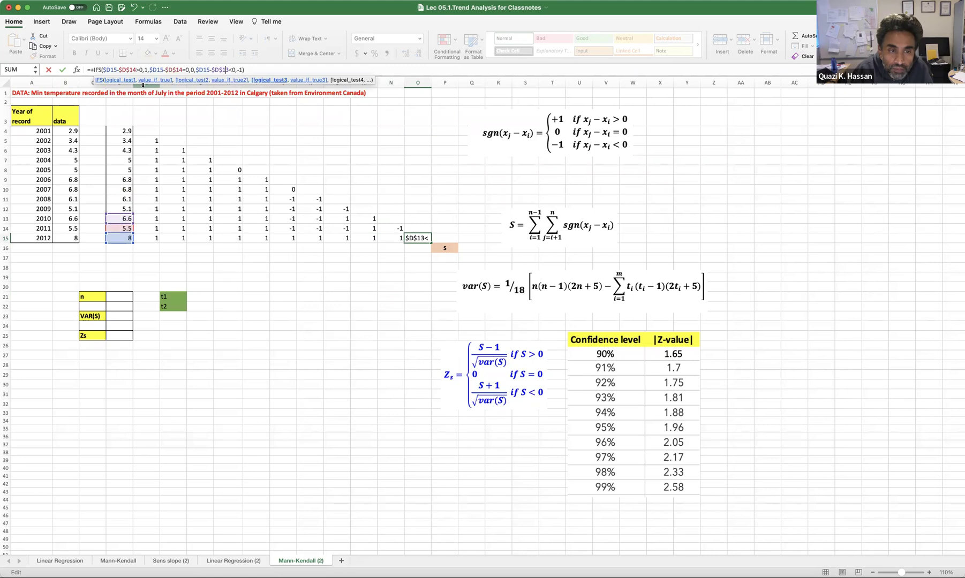
key("BackSpace")
type("4")
key("Return")
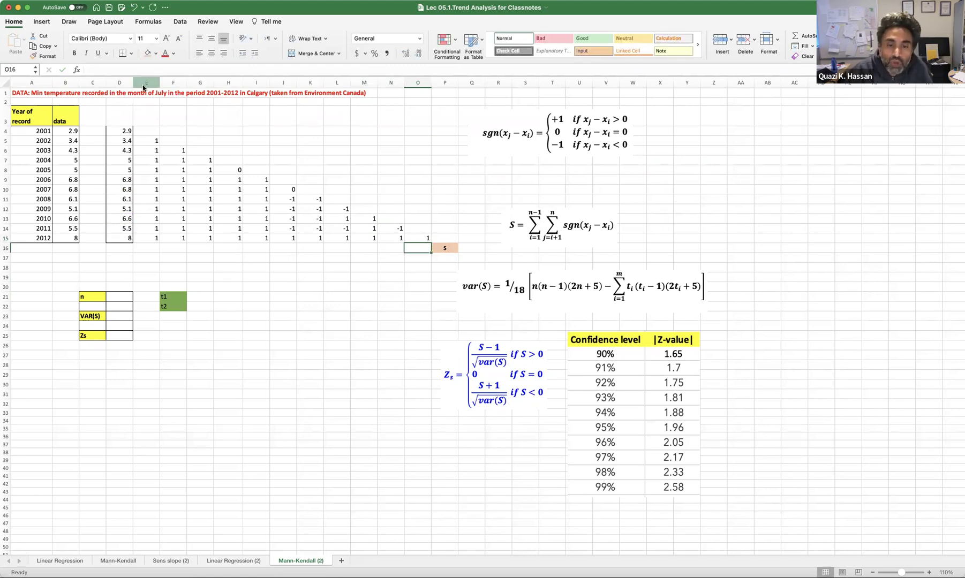
left_click(423, 240)
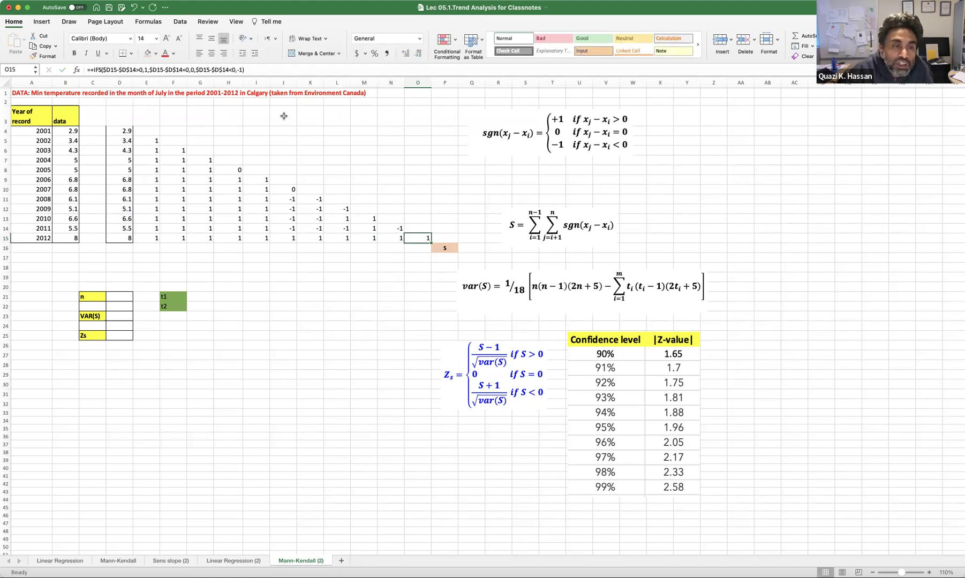
left_click(216, 69)
left_click(257, 69)
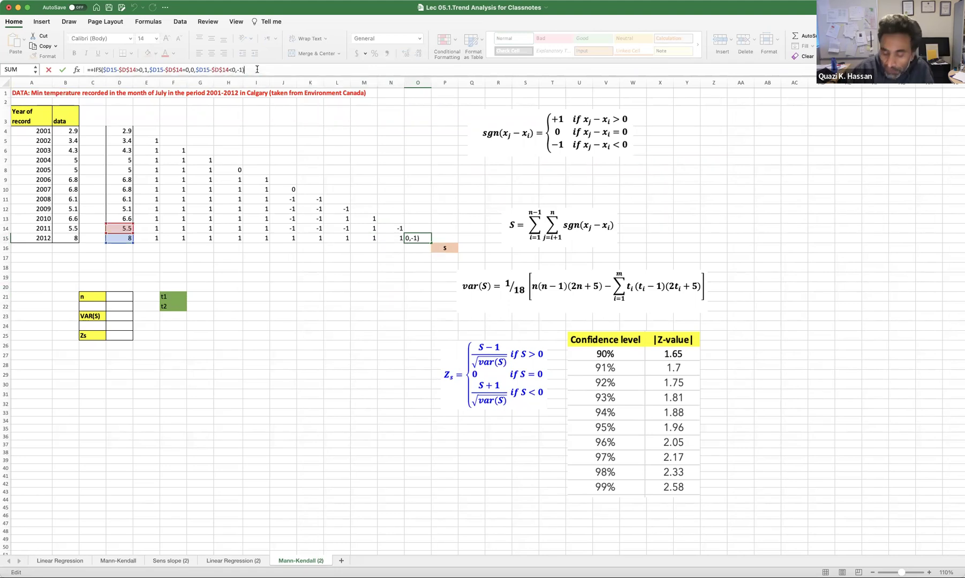
Calculate S in P17, below the S label, by summing the sign matrix with +SUM(E5:O15)
key("Return")
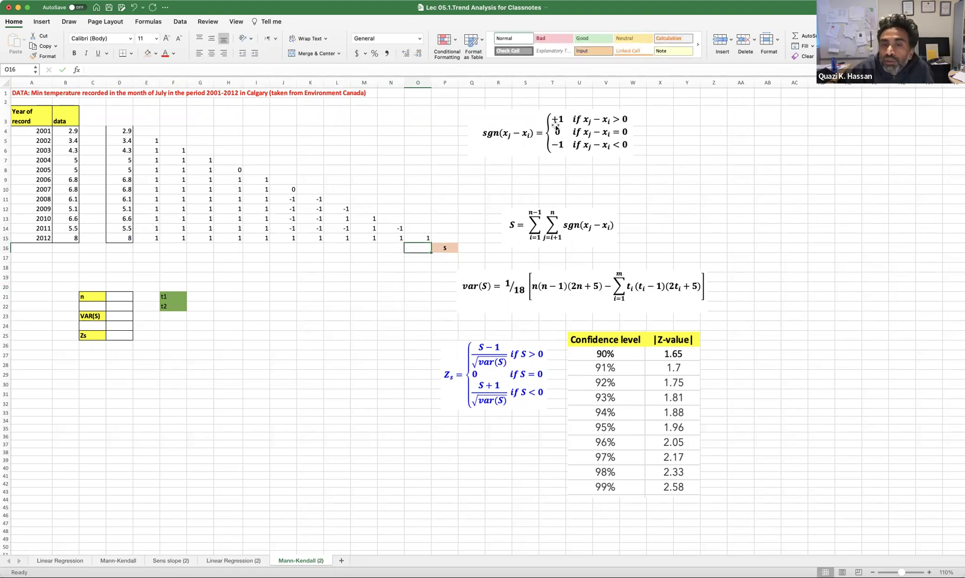
left_click(498, 125)
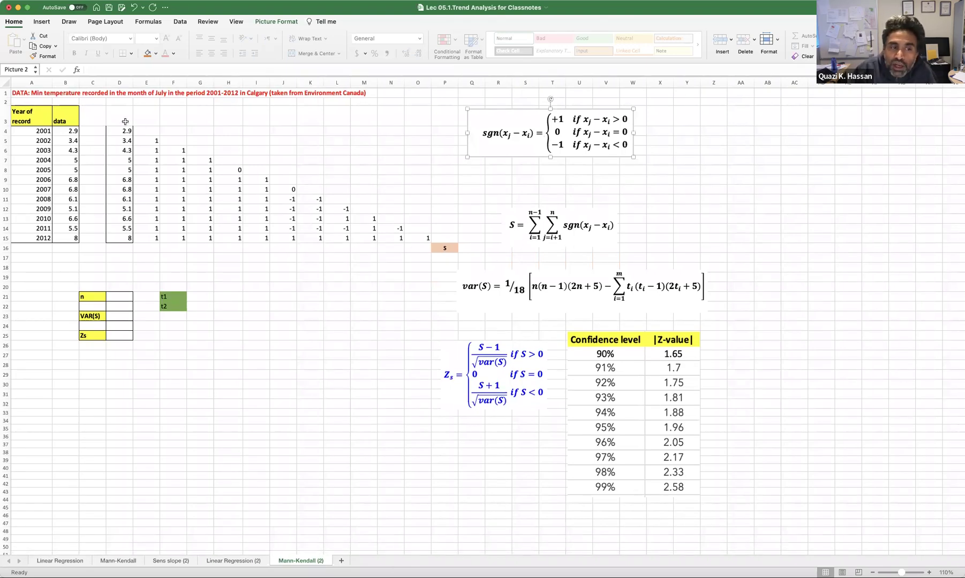
left_click(449, 248)
left_click(450, 260)
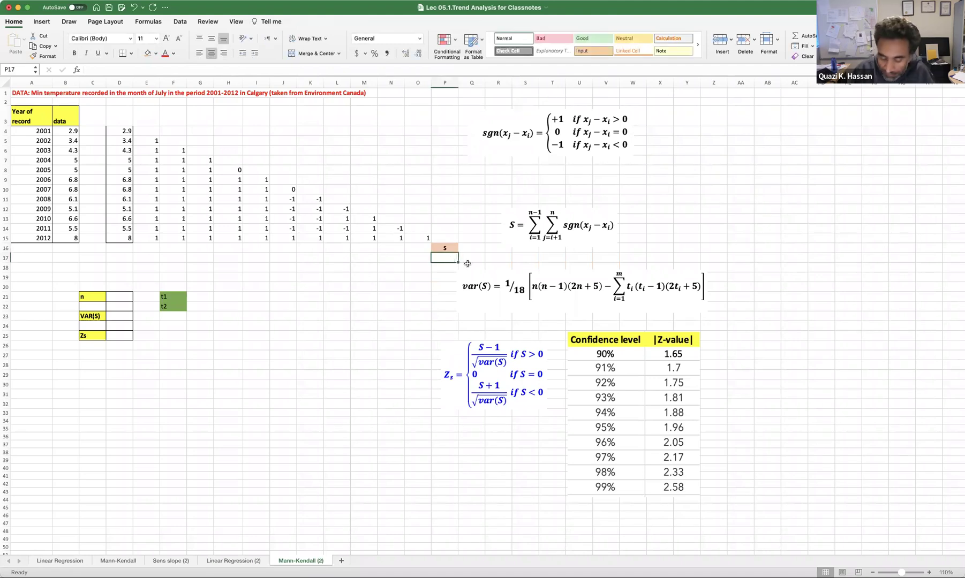
type("+sum(")
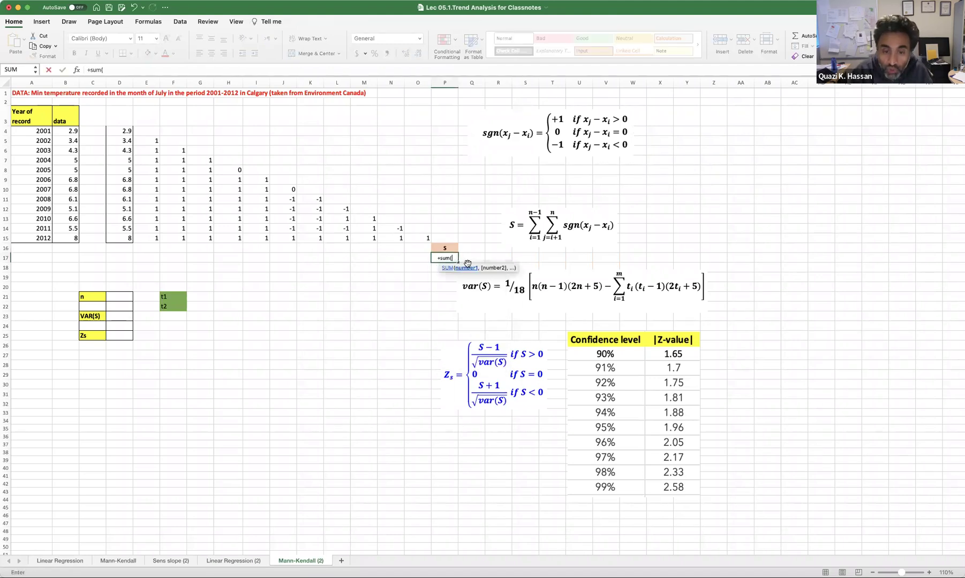
left_click_drag(147, 141, 420, 238)
key("Return")
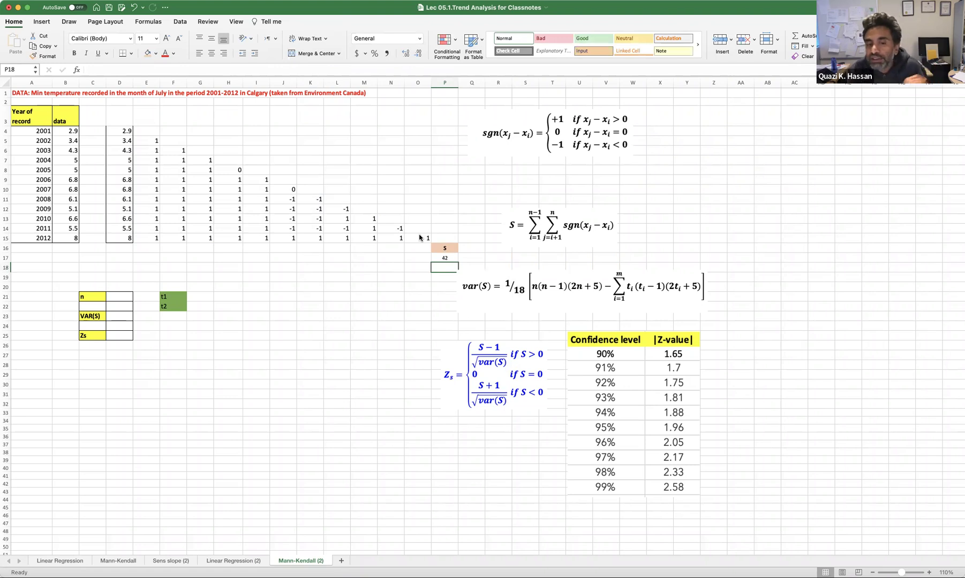
Format the S value in P17 as bold with the same light orange fill as its label
left_click(448, 259)
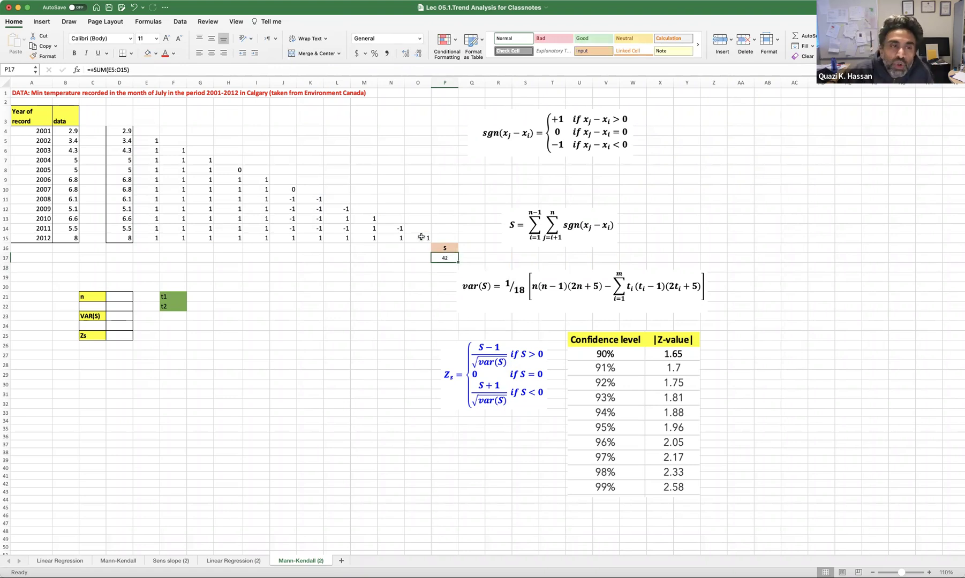
left_click(150, 53)
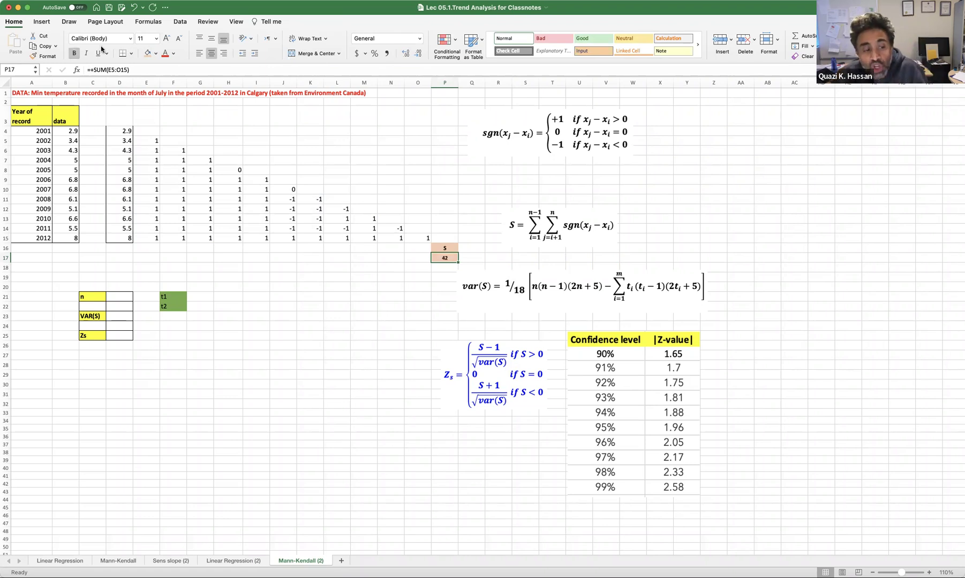
scroll(236, 416, "down", 1)
left_click(228, 393)
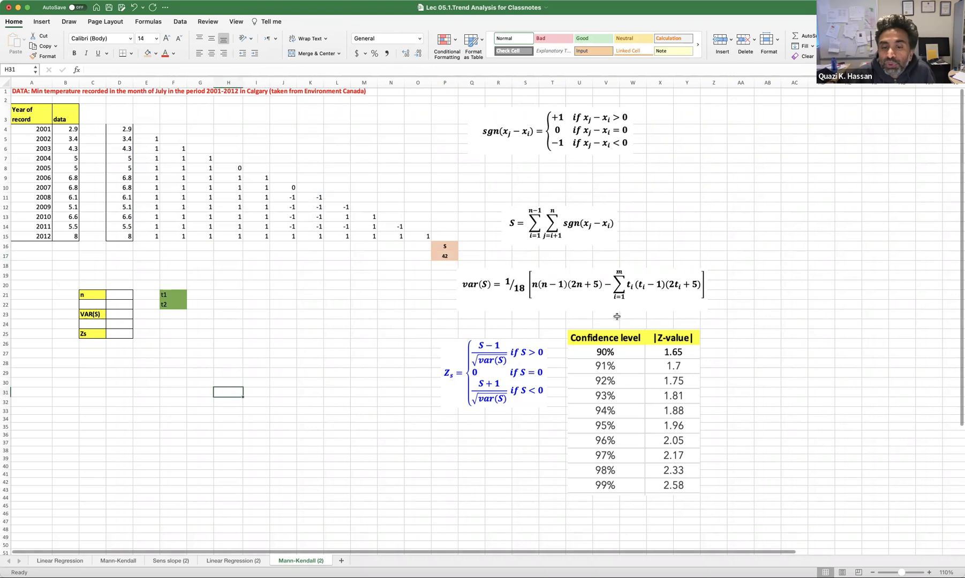
Enter the formula +counrt(D4:D15) in D21, next to the n label, to count the observations
scroll(522, 309, "down", 1)
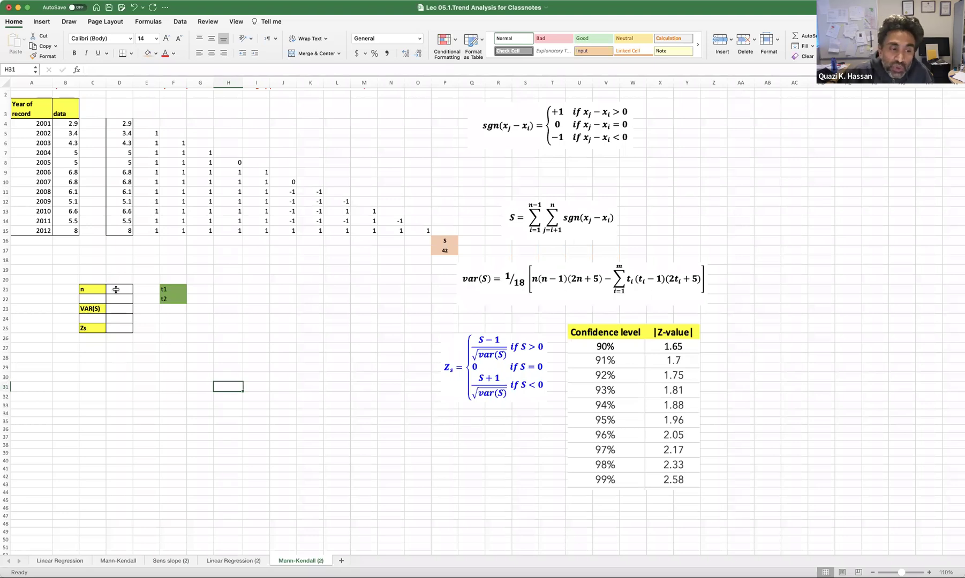
left_click_drag(71, 124, 70, 227)
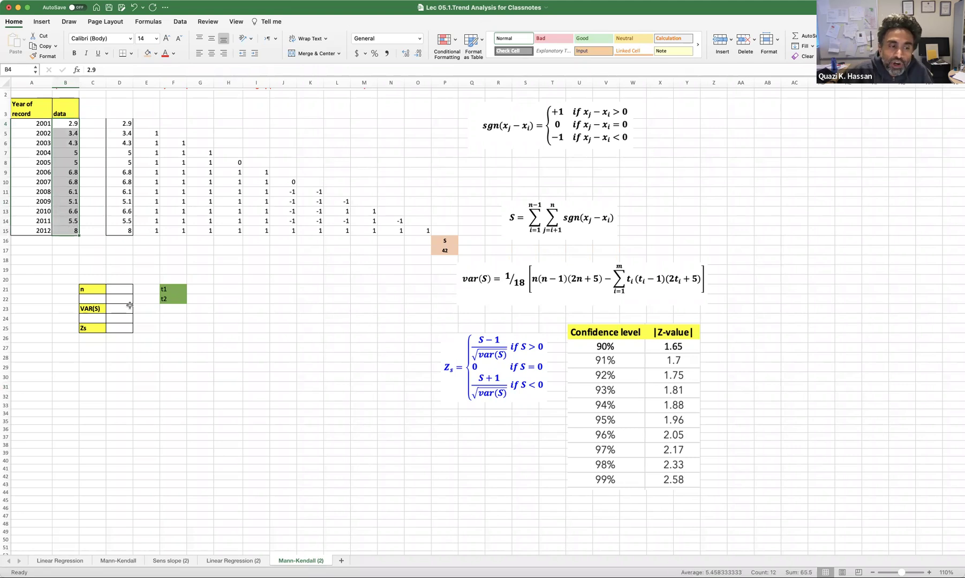
left_click(126, 290)
scroll(126, 290, "up", 1)
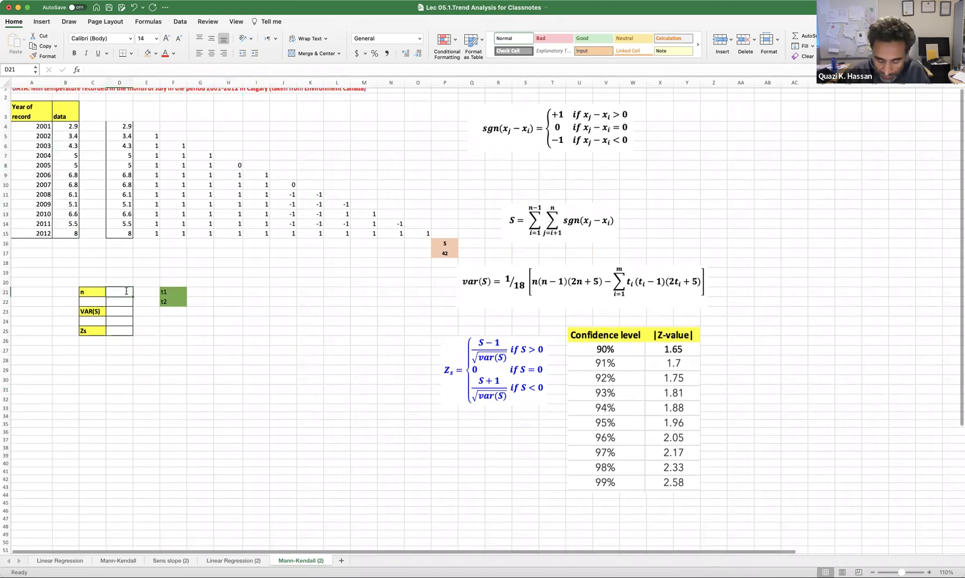
type("+counrt(")
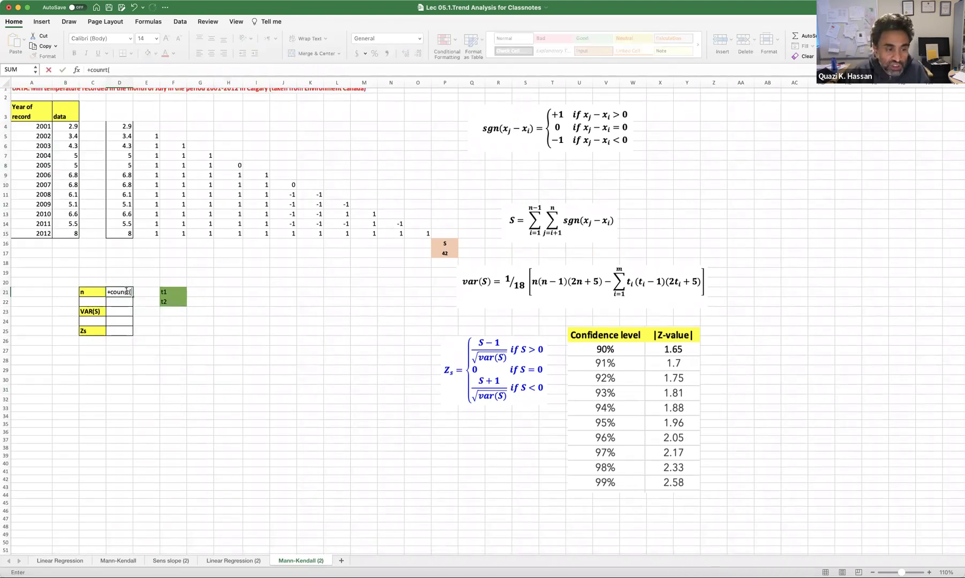
scroll(134, 257, "right", 2)
type("(")
left_click_drag(99, 135, 104, 242)
key("Return")
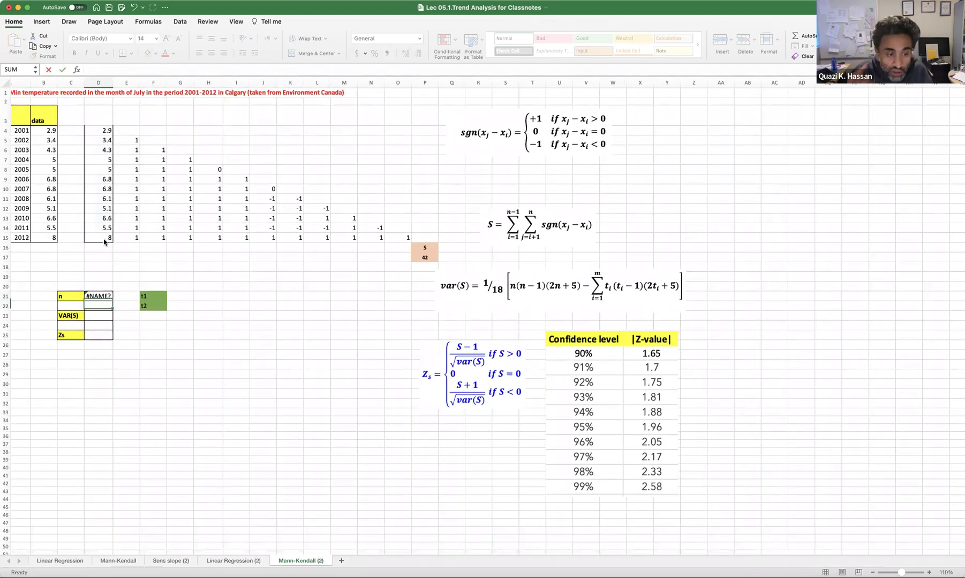
Correct the misspelled function name in D21's formula to count
left_click(102, 296)
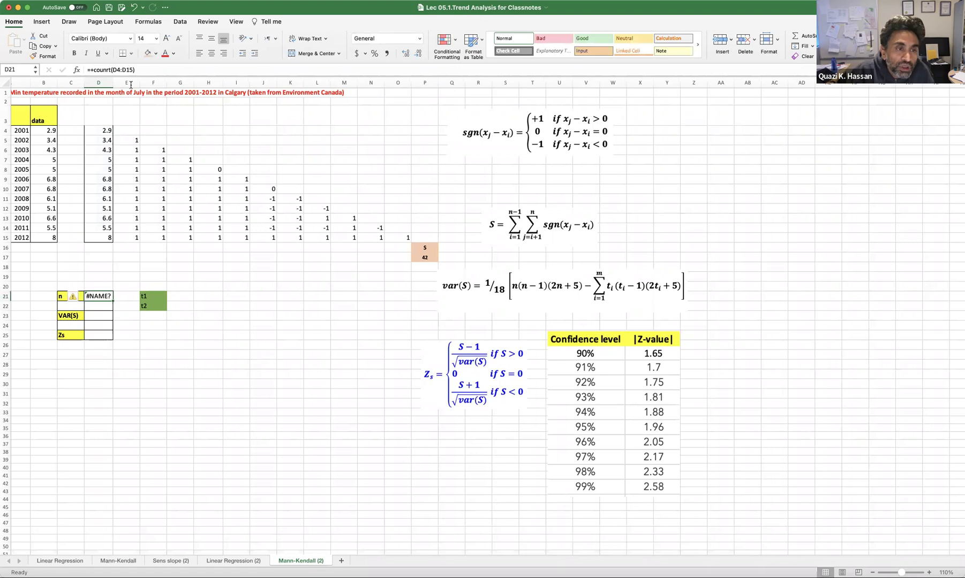
left_click(108, 69)
key("BackSpace")
key("Return")
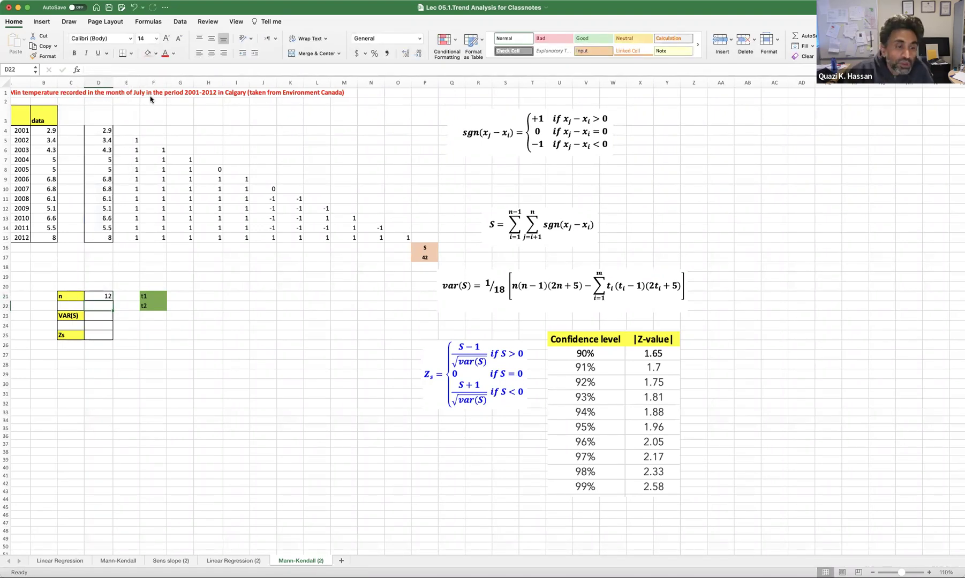
Shade the tied values of 5 in D7:D8 light orange and the tied values of 6.8 in D9:D10 darker orange
left_click(107, 297)
left_click(159, 297)
left_click(161, 308)
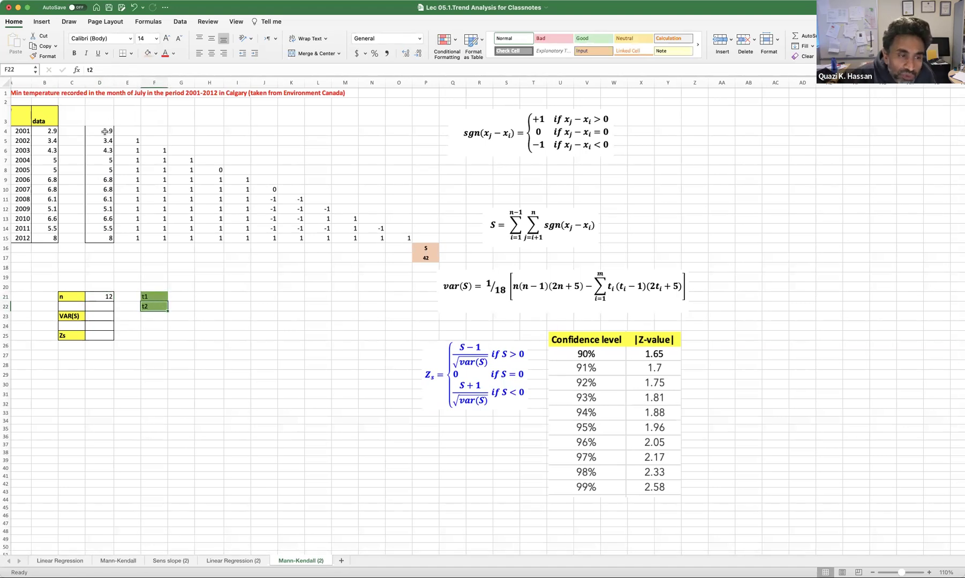
left_click_drag(106, 131, 106, 239)
scroll(107, 188, "left", 2)
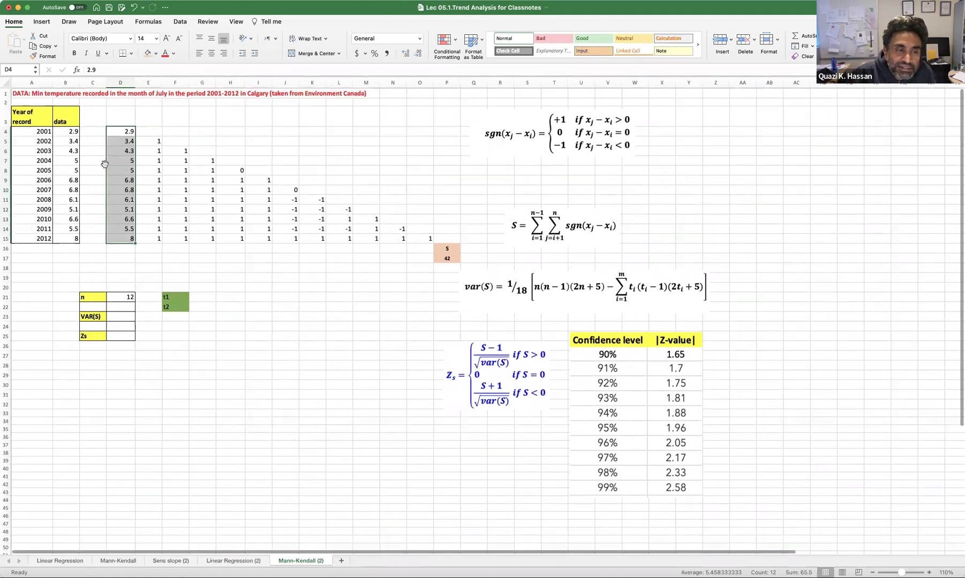
left_click_drag(118, 162, 120, 171)
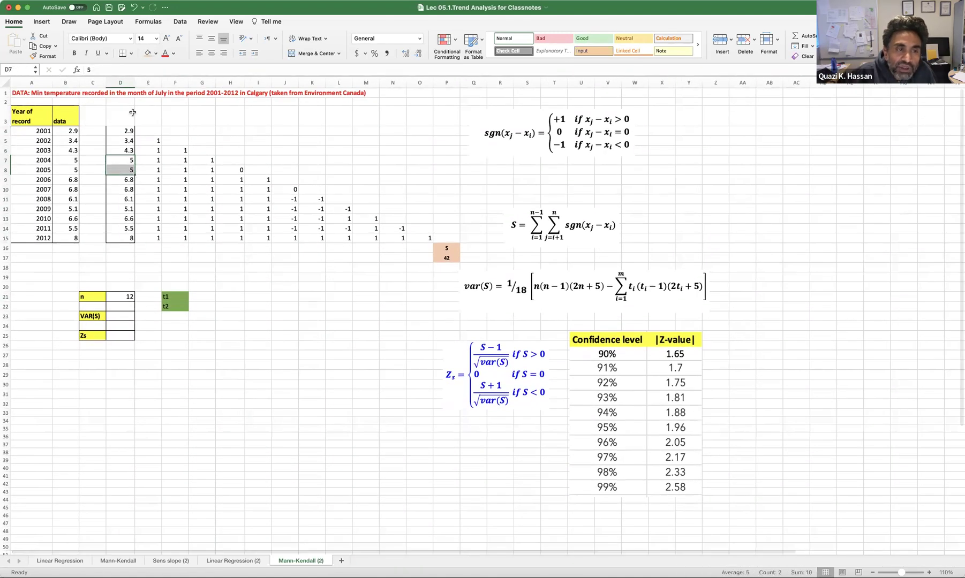
left_click(148, 55)
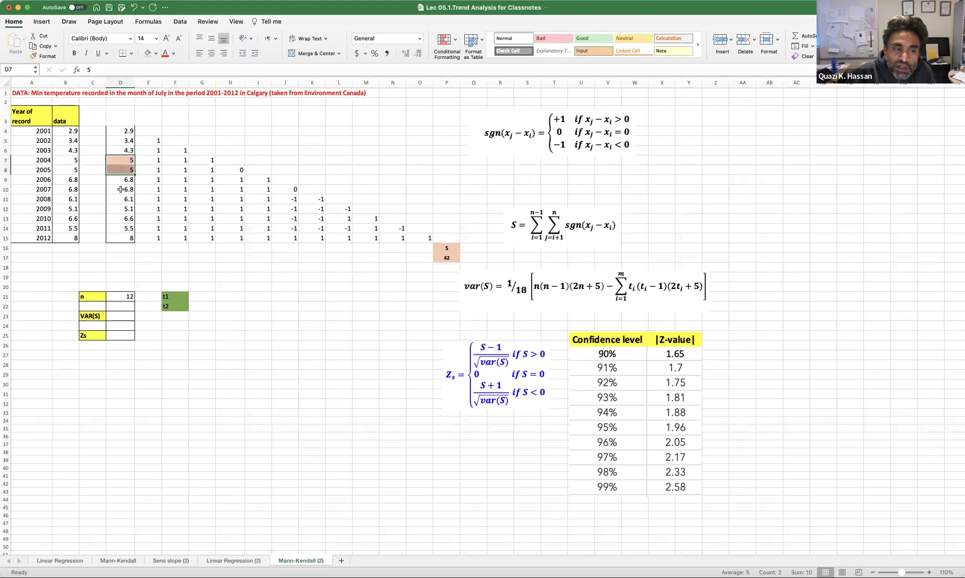
left_click_drag(119, 181, 118, 190)
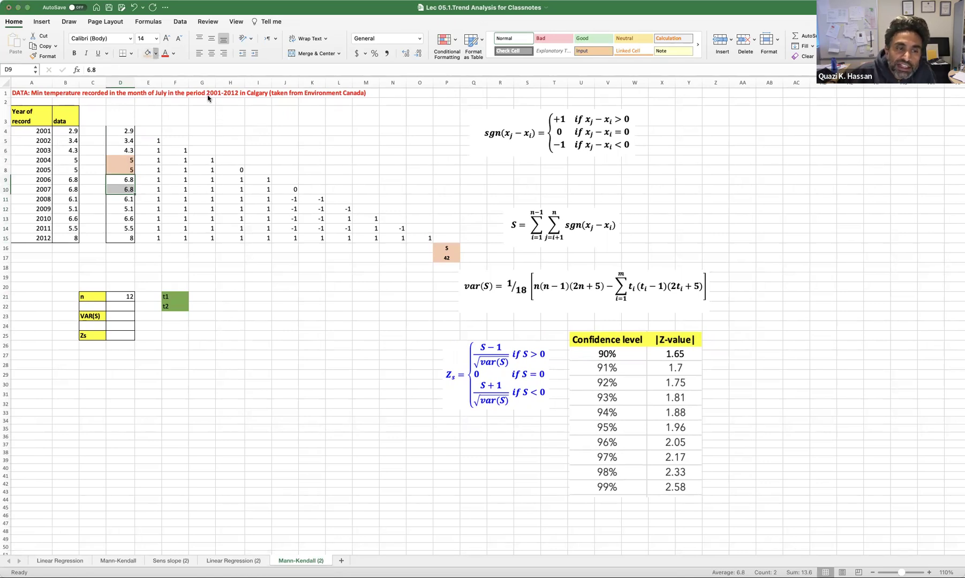
key("super+y")
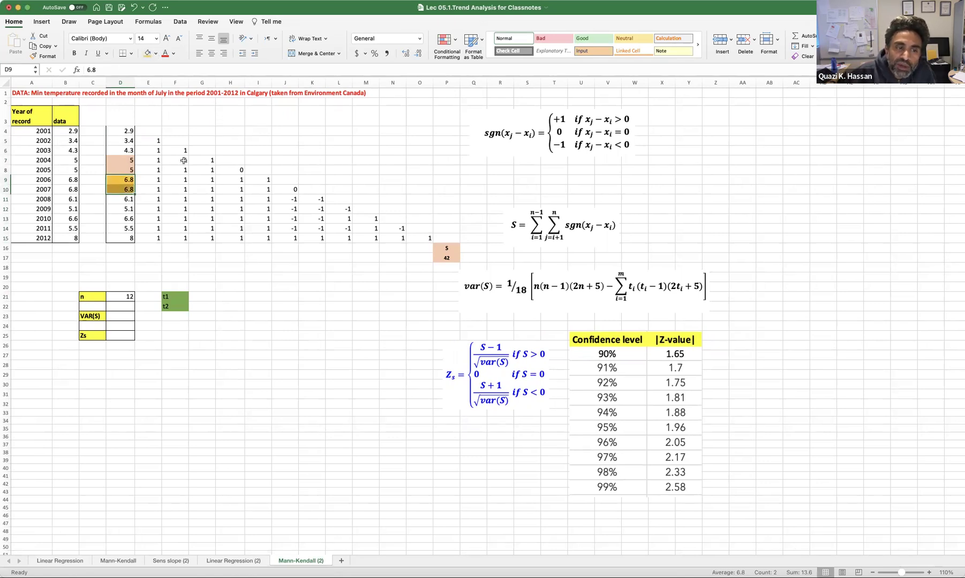
Extend the t1 label in F21 to "t1 =5" and enter its tie count of 2 in G21
left_click(129, 160)
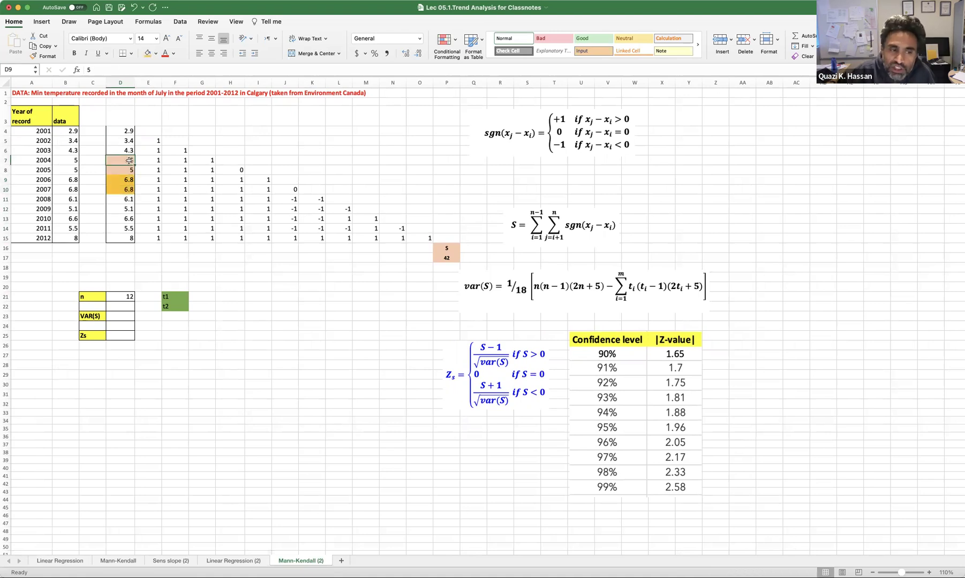
left_click(129, 240)
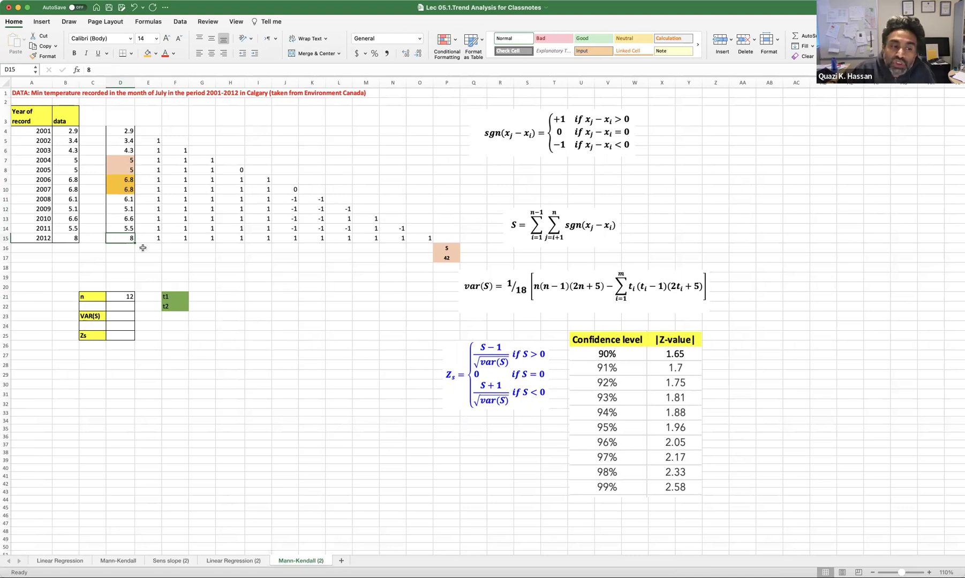
double_click(180, 296)
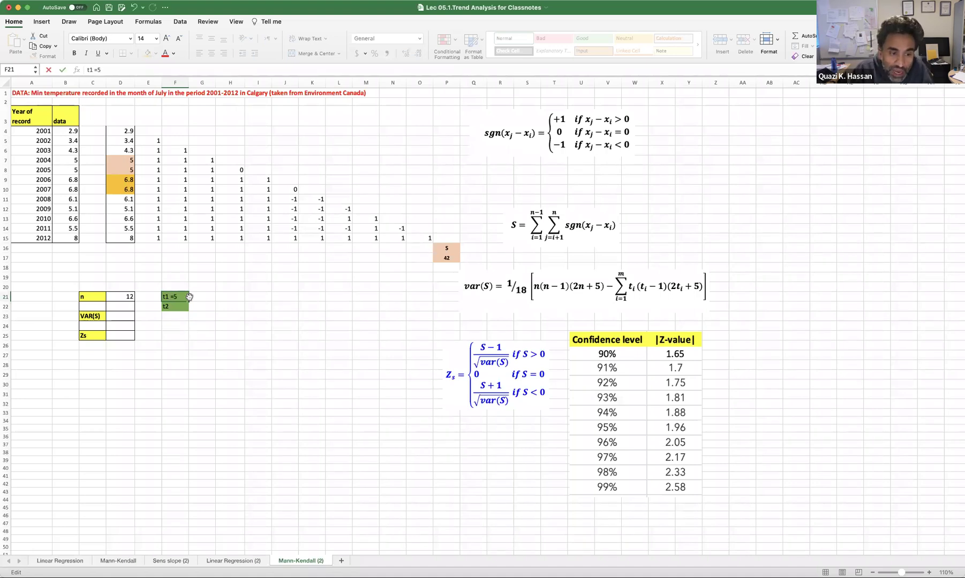
left_click(203, 296)
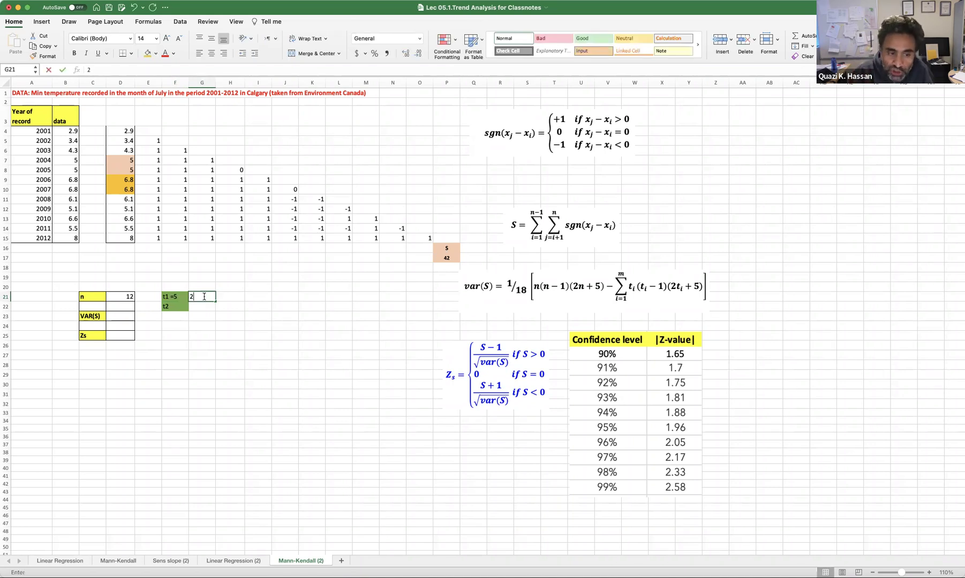
left_click(208, 310)
Extend the t2 label in F22 to "t2=6.8" and enter its tie count of 2 in G22
key("Left")
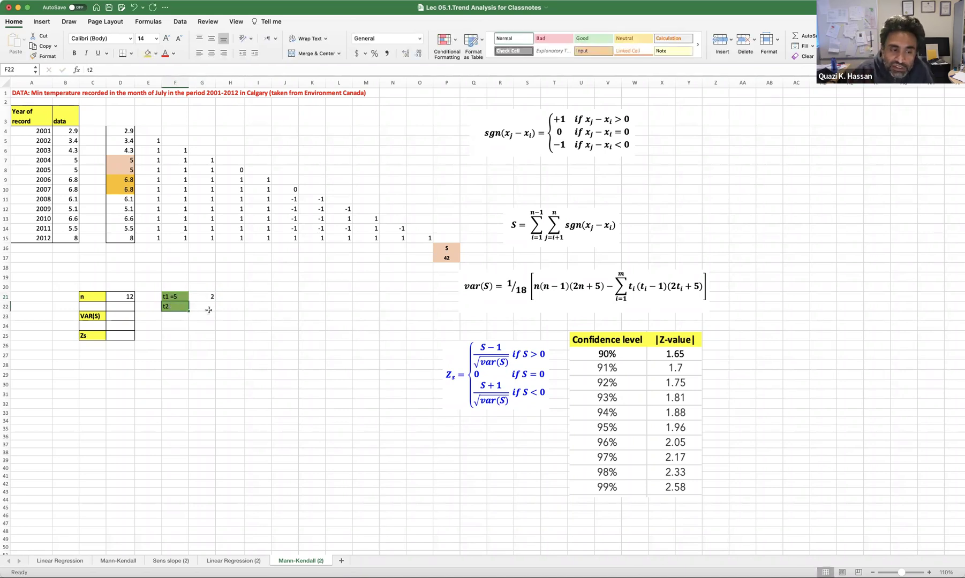
key("F2")
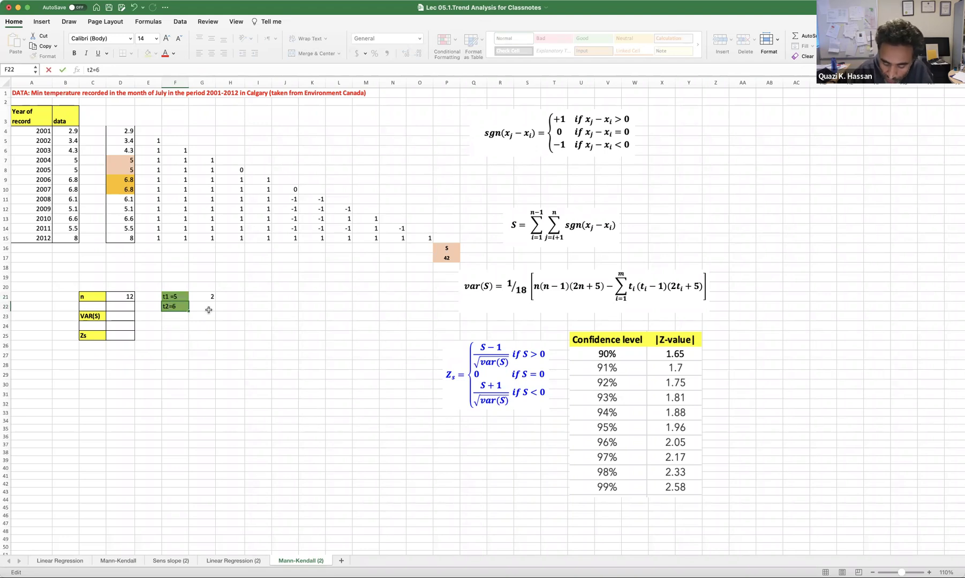
left_click(211, 309)
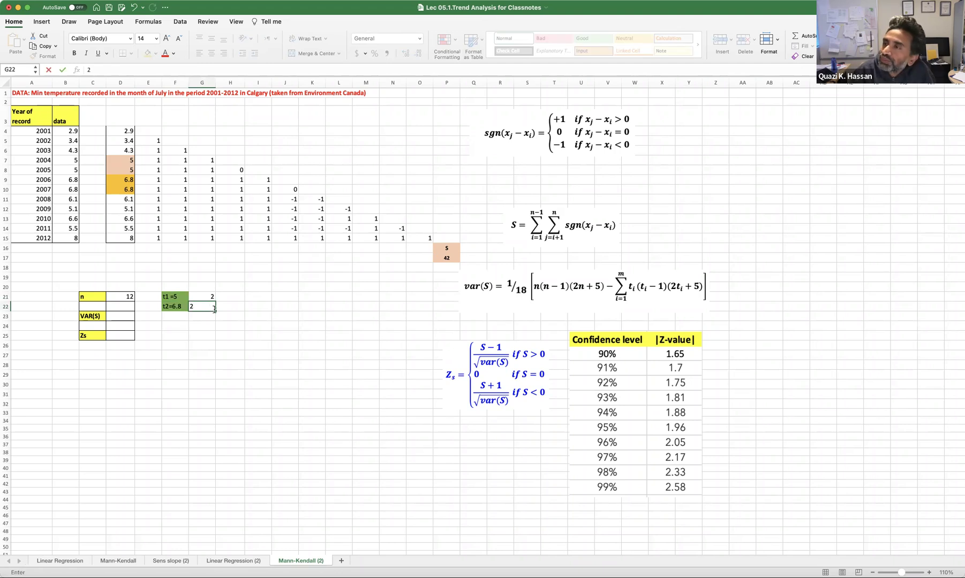
left_click(194, 328)
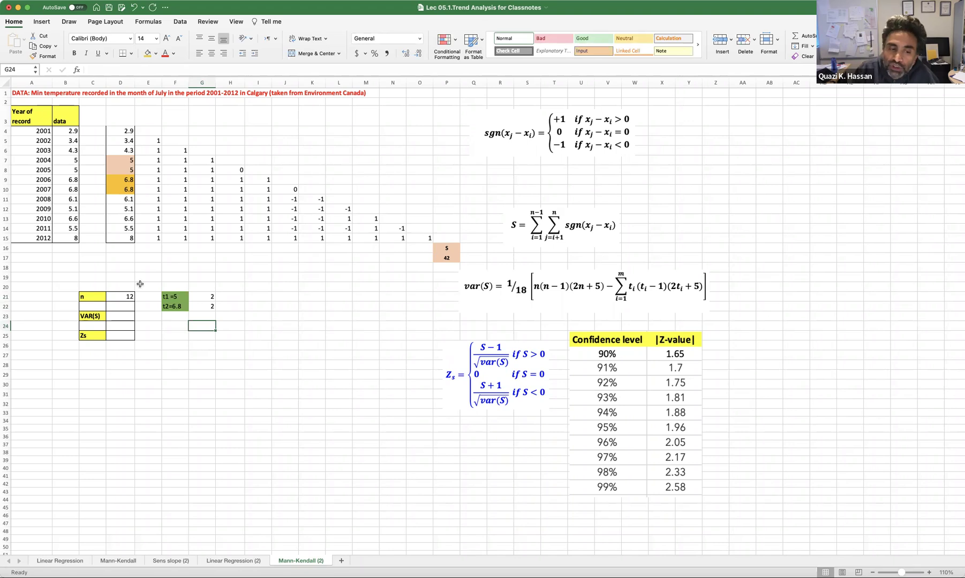
Calculate the t1 tie correction term in H21 with the formula +G21*(G21-1)*(2*G21+5)
left_click(236, 297)
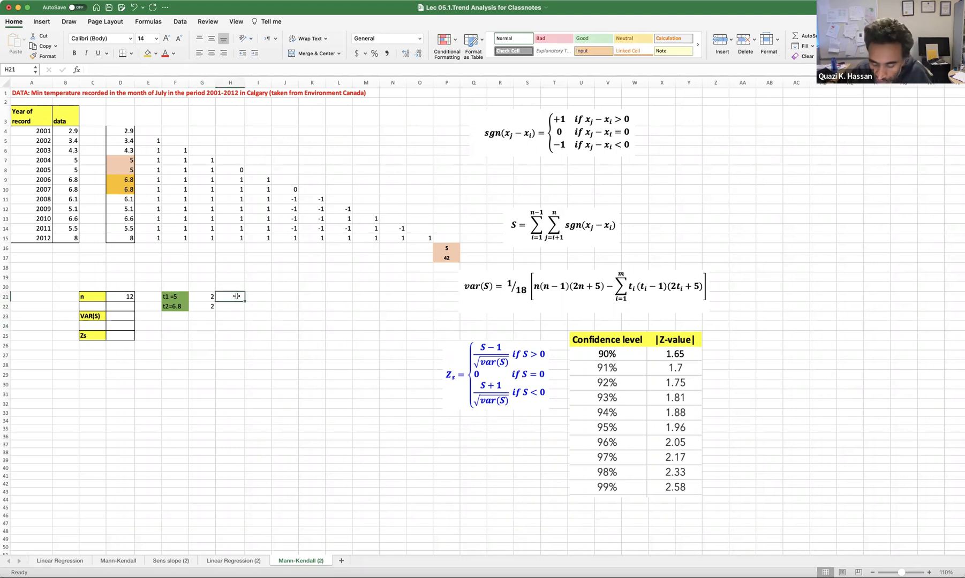
type("+")
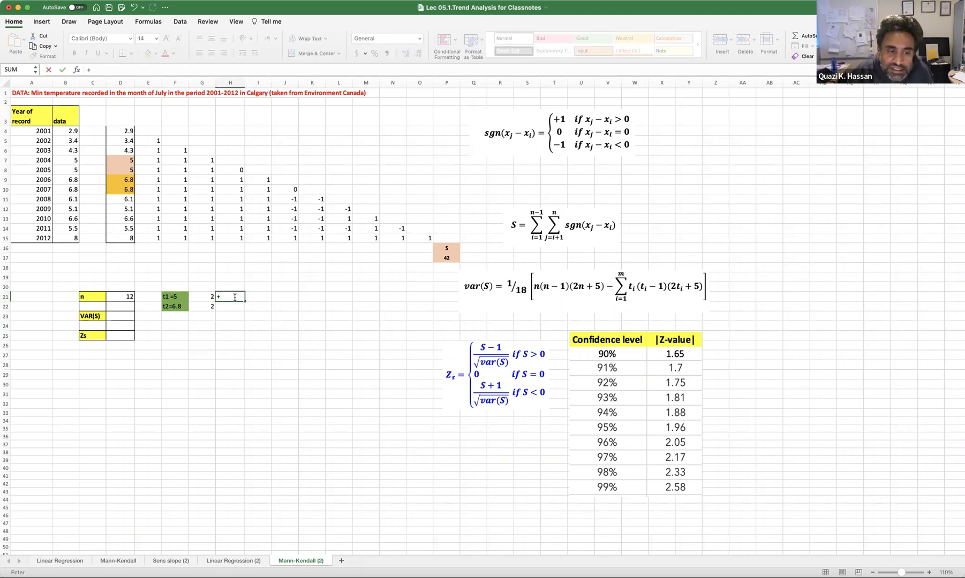
left_click(203, 295)
type("*")
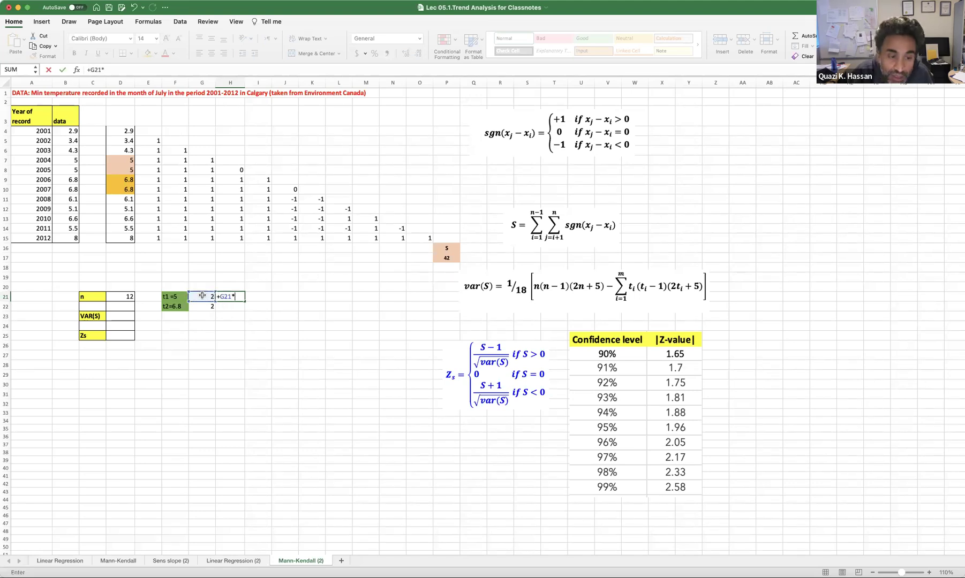
type("(")
scroll(203, 296, "right", 1)
left_click(203, 296)
type("-1)*(2*")
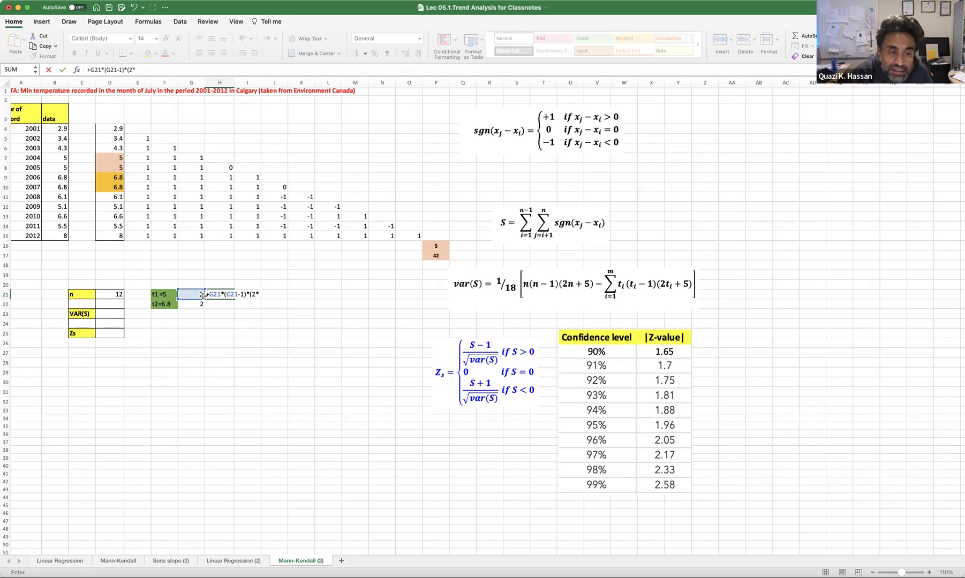
left_click(194, 294)
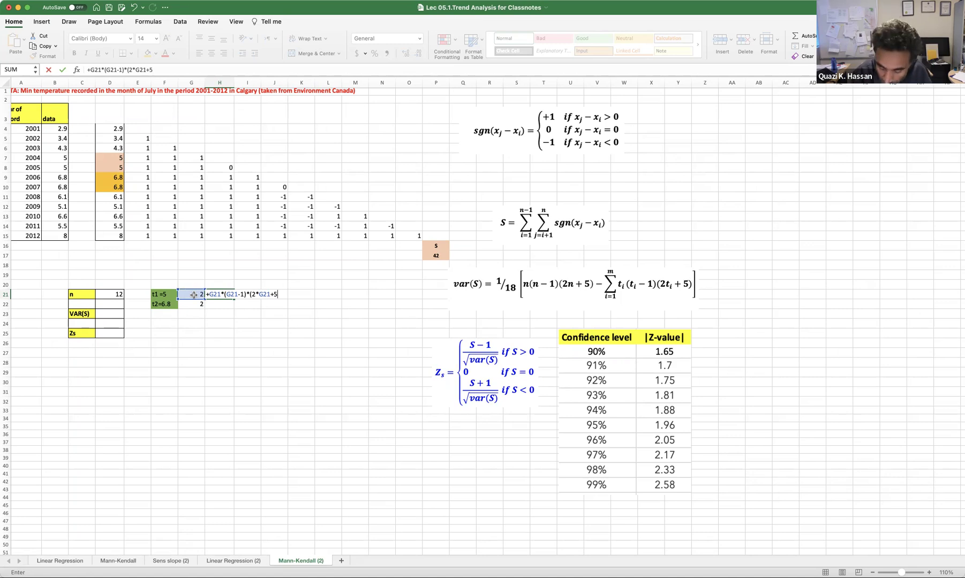
type("+5)")
key("Return")
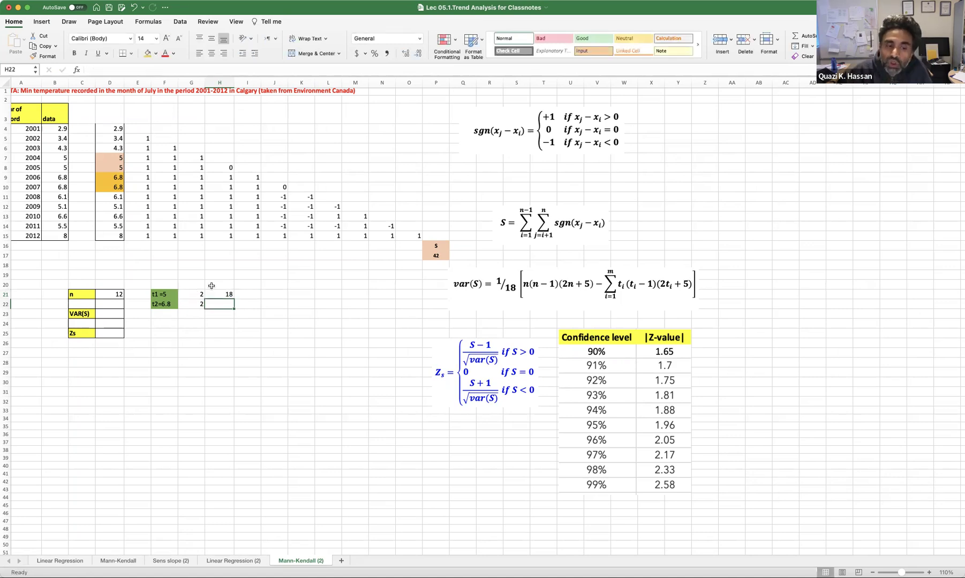
Copy the t1 tie correction formula from H21 down to H22 for the t2 ties and inspect the copied formula
left_click(221, 294)
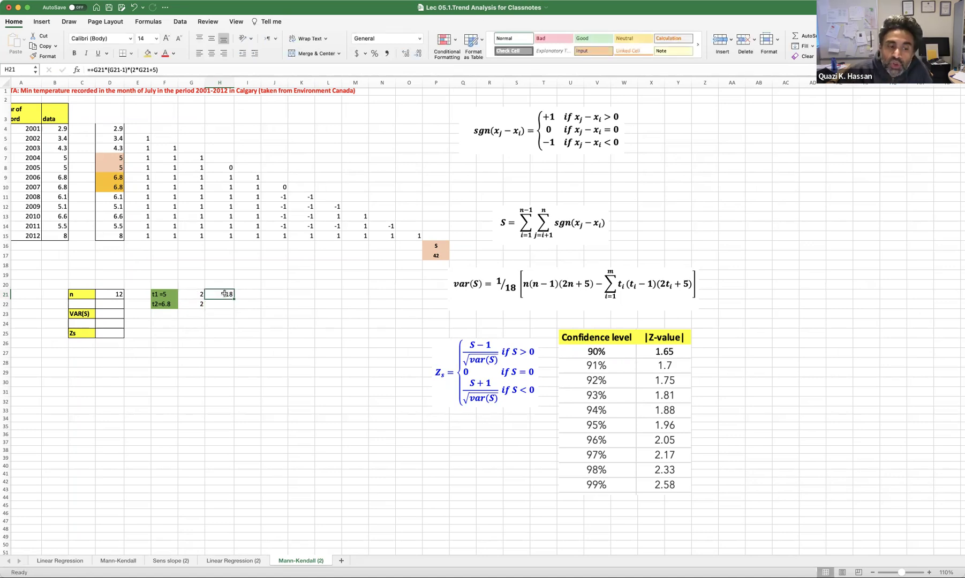
left_click(195, 296)
left_click(193, 304)
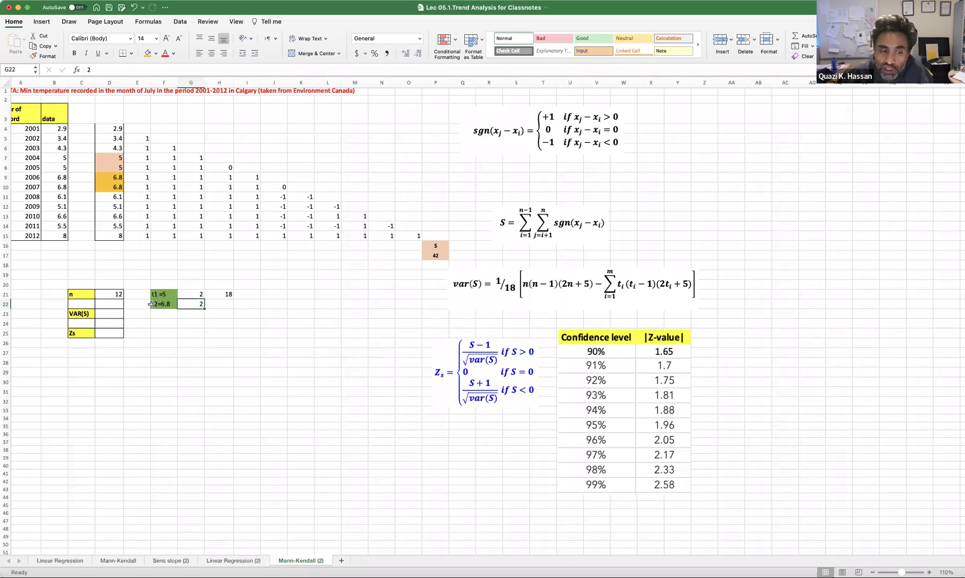
left_click(228, 294)
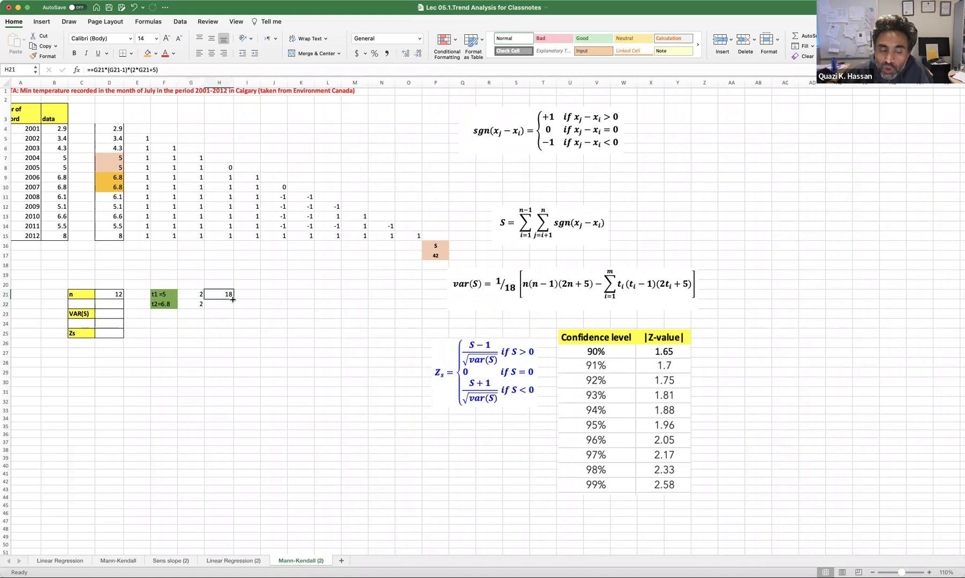
left_click_drag(232, 300, 232, 309)
left_click(300, 314)
left_click(210, 302)
left_click(147, 69)
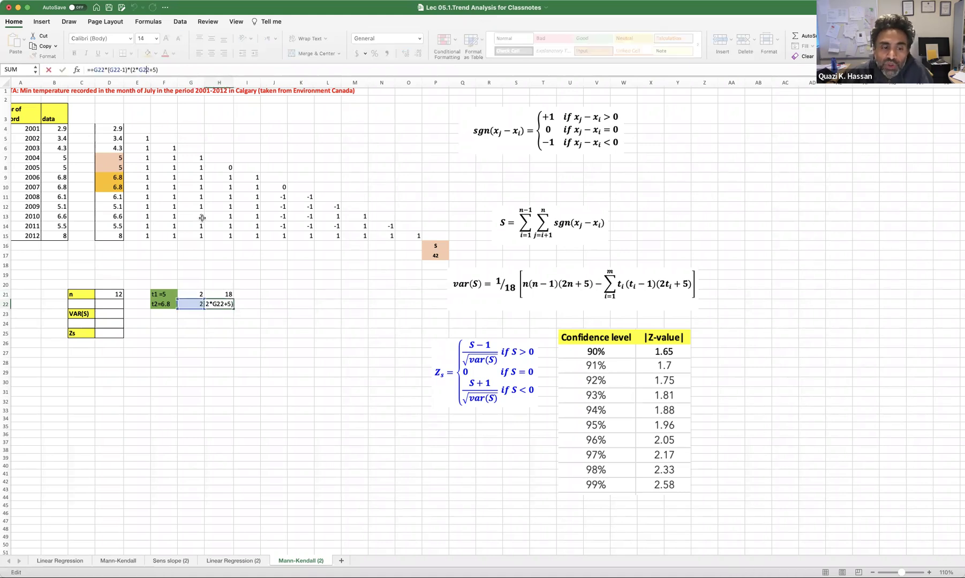
Test the H22 tie correction by changing the t2 tie count in G22 to 3, and restore the count to 2
left_click(201, 303)
type("3")
key("Return")
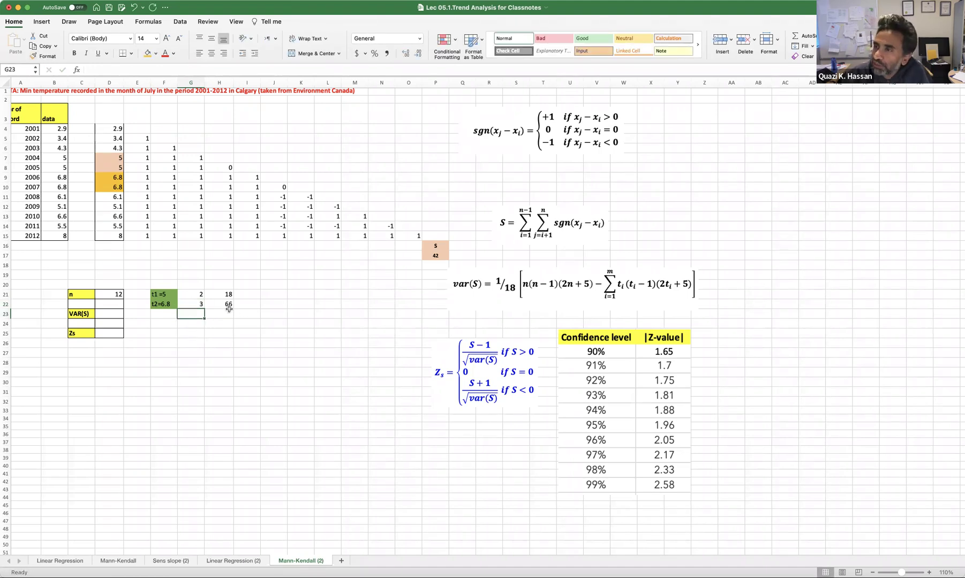
left_click(203, 305)
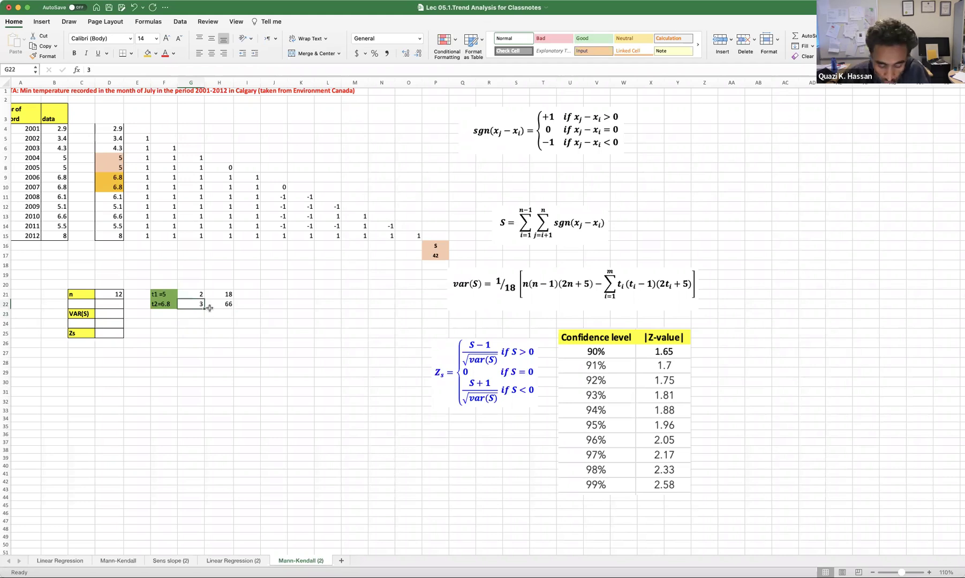
type("2")
key("Return")
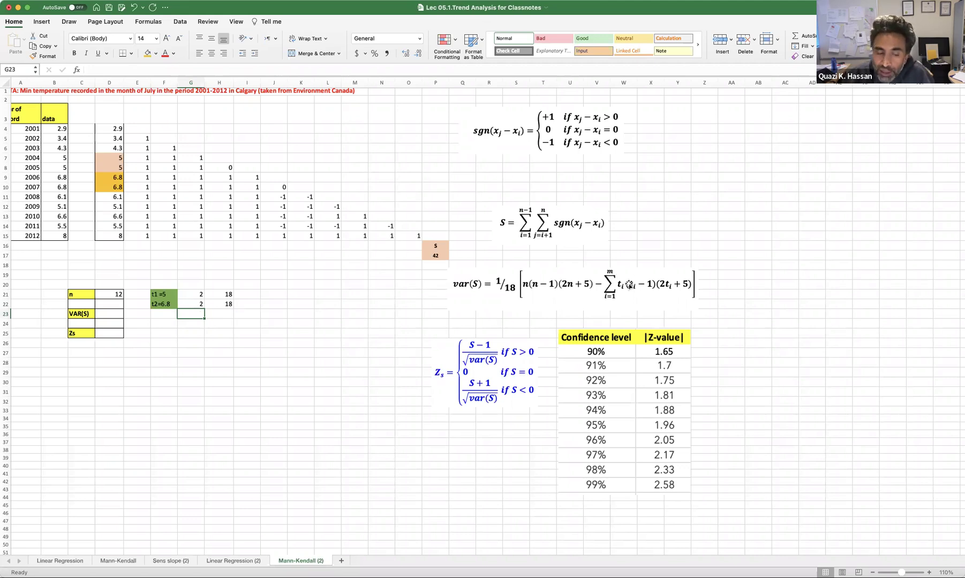
Sum the two tie correction terms H21:H22 in H23 with the SUM function
left_click(219, 313)
type("+sum(")
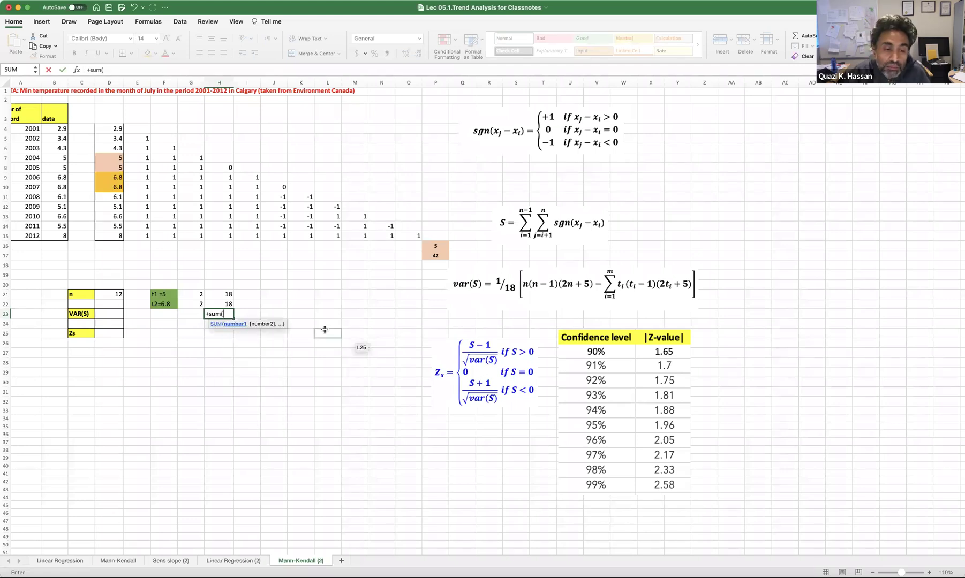
left_click_drag(218, 294, 215, 304)
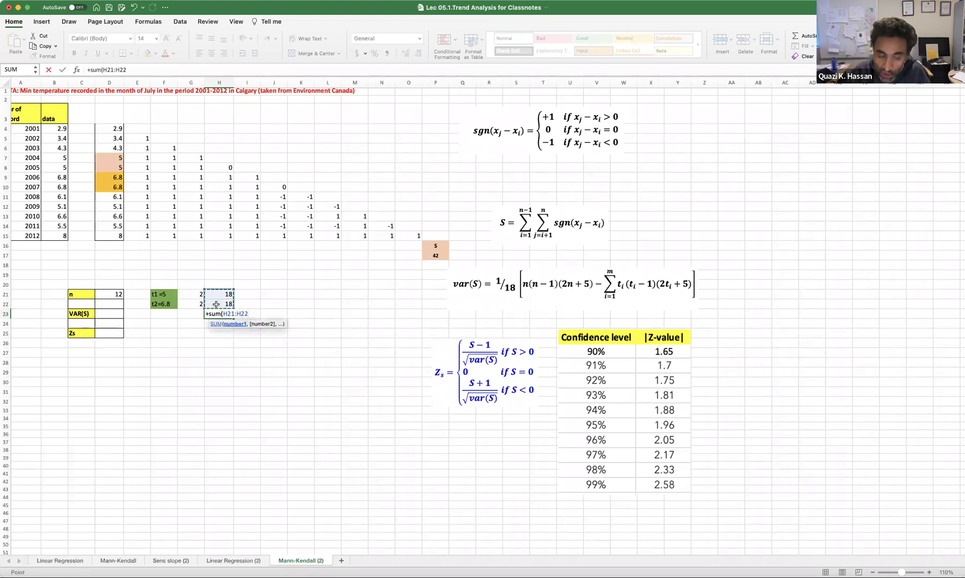
key("Return")
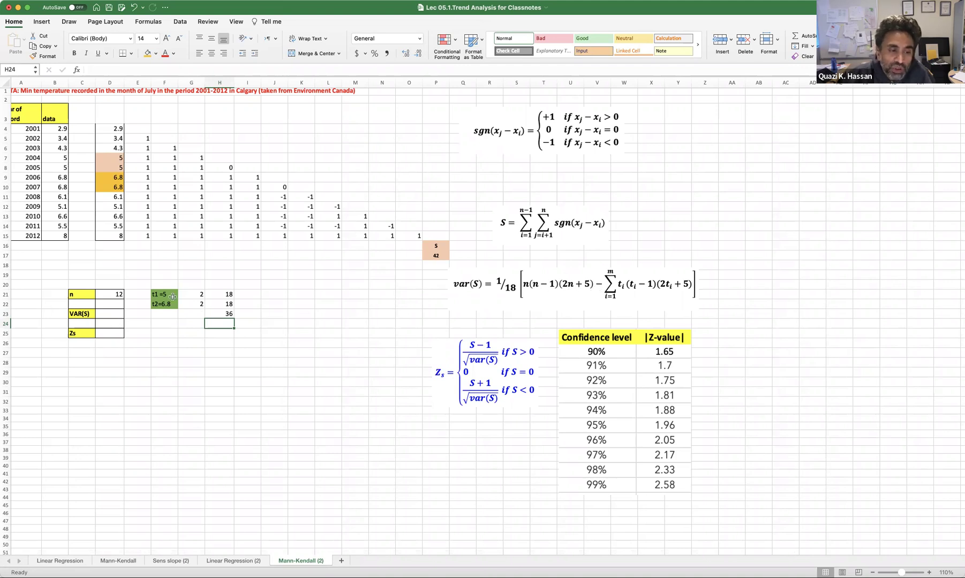
Calculate the n term of the variance in E21 with the formula +D21*(D21-1)*(2*D21+5)
left_click(138, 295)
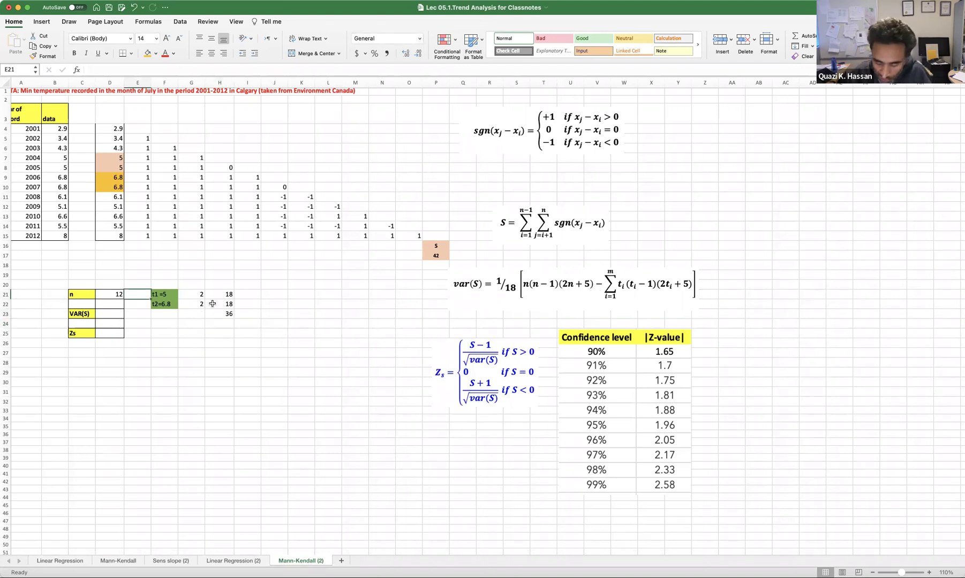
left_click(106, 294)
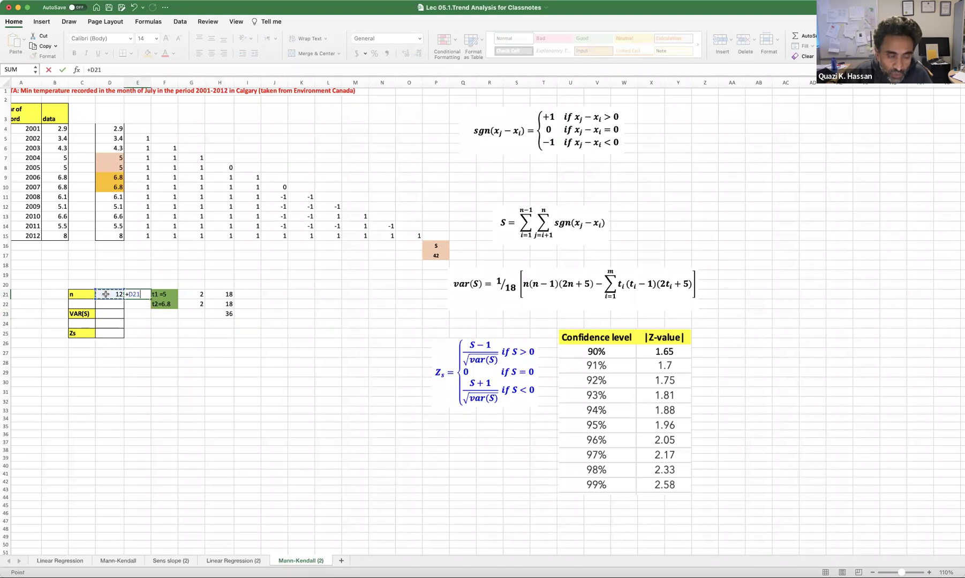
type("*")
left_click(109, 294)
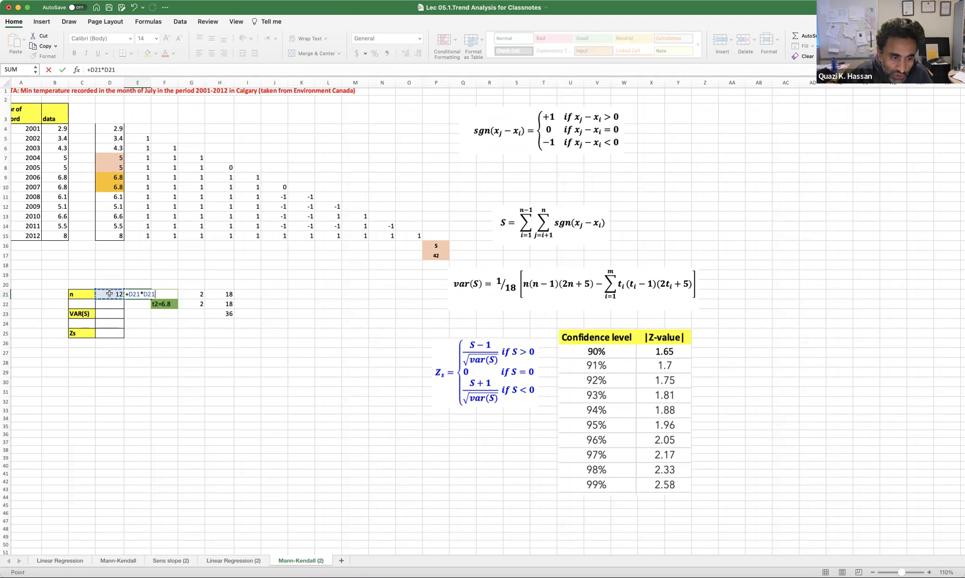
type("-1)")
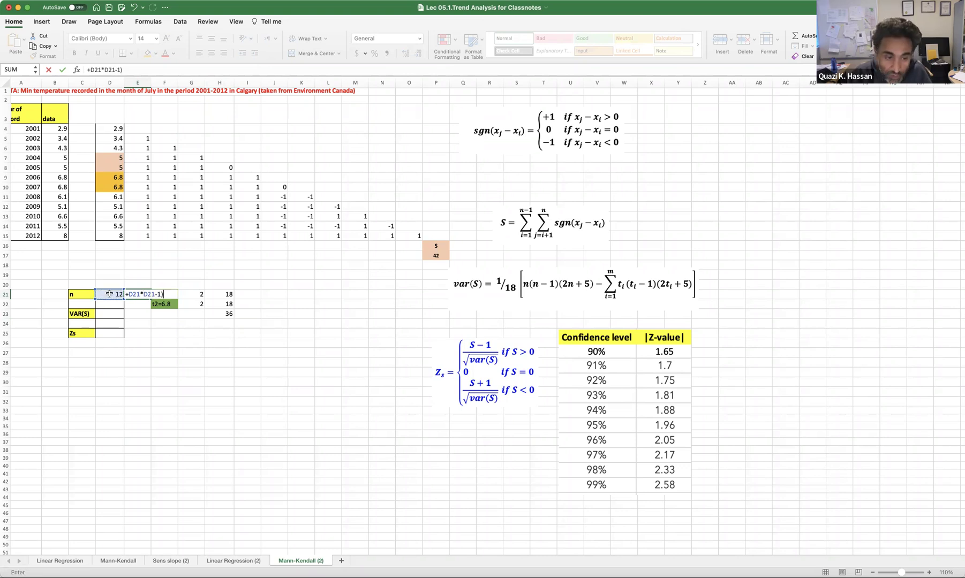
left_click(143, 294)
type("(")
key("Right")
key("Right")
key("Right")
key("Right")
key("Right")
key("Right")
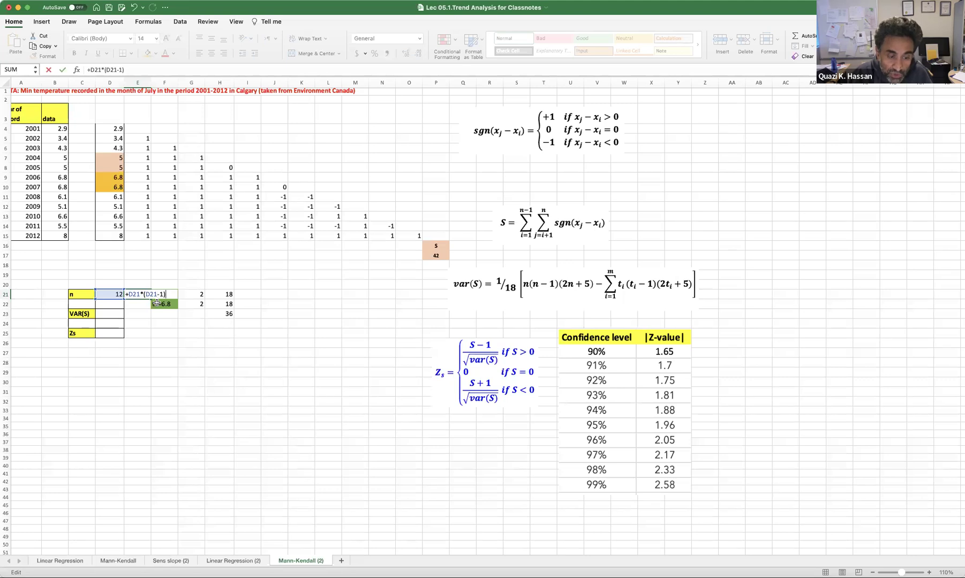
type("*(2*")
scroll(156, 303, "right", 1)
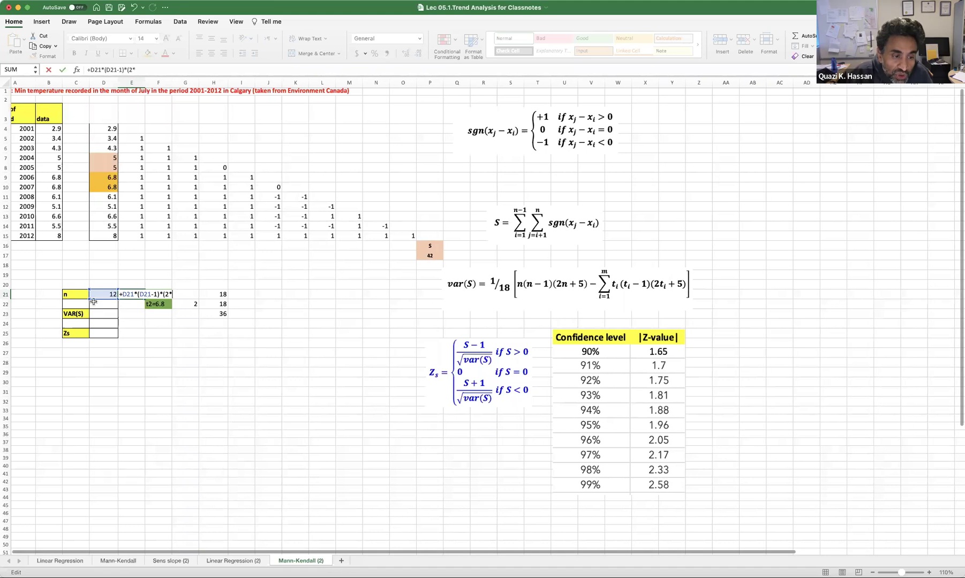
left_click(101, 294)
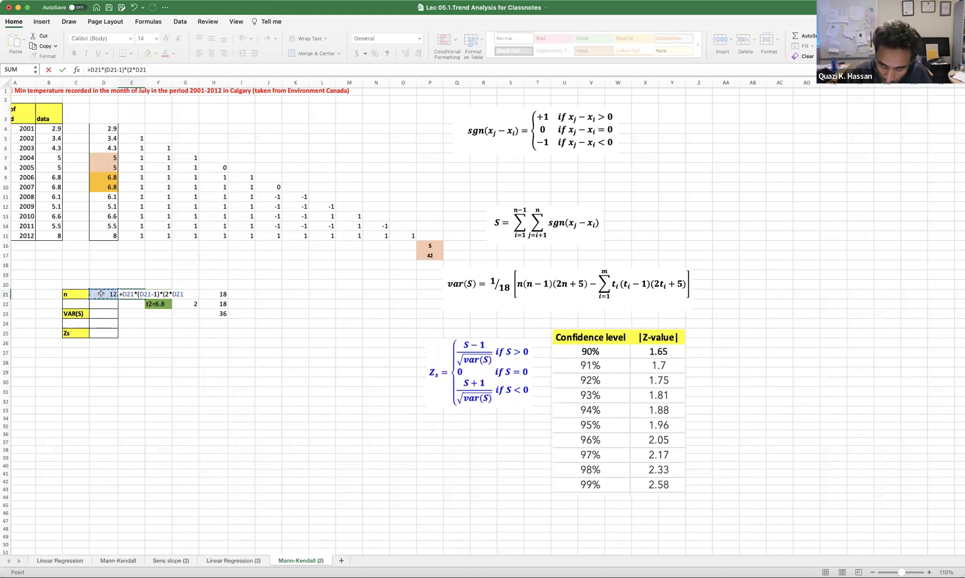
type("+5)")
key("Return")
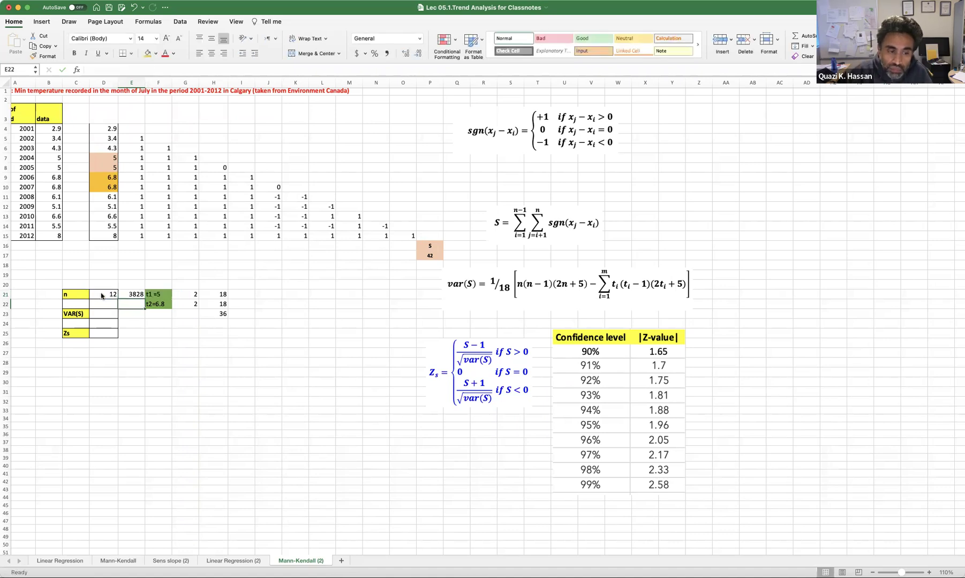
left_click(133, 294)
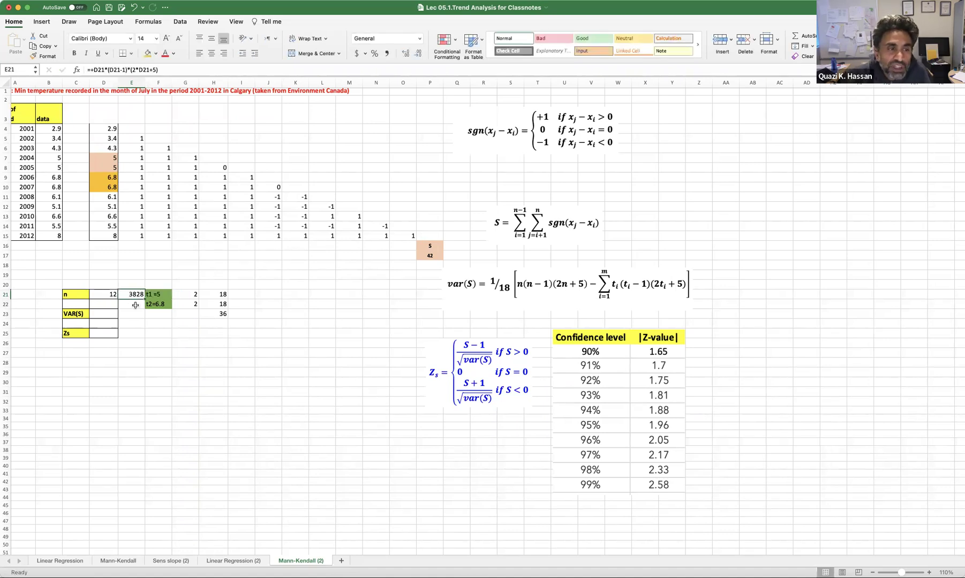
Calculate VAR(S) in D23 with the formula +(E21-H23)/18
scroll(196, 337, "left", 1)
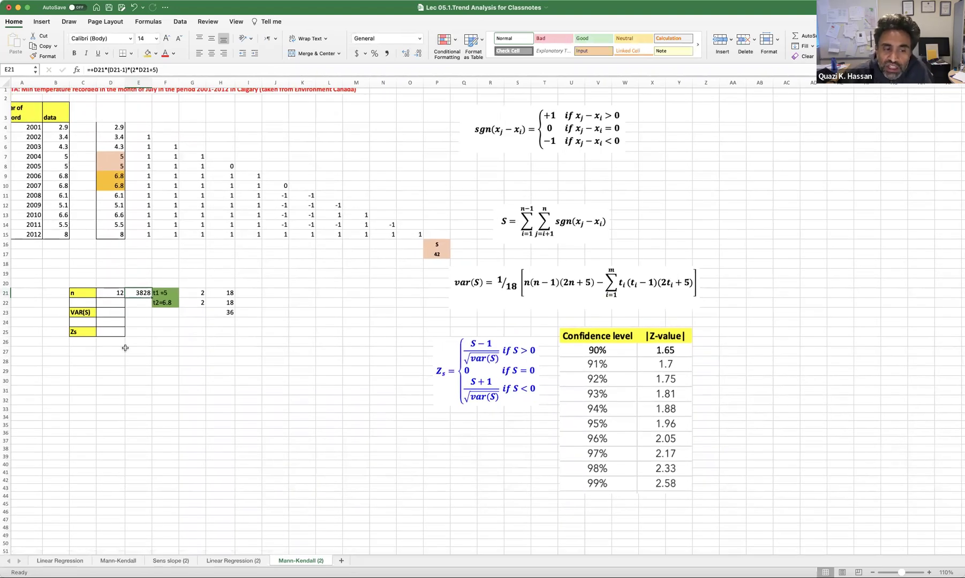
left_click(110, 314)
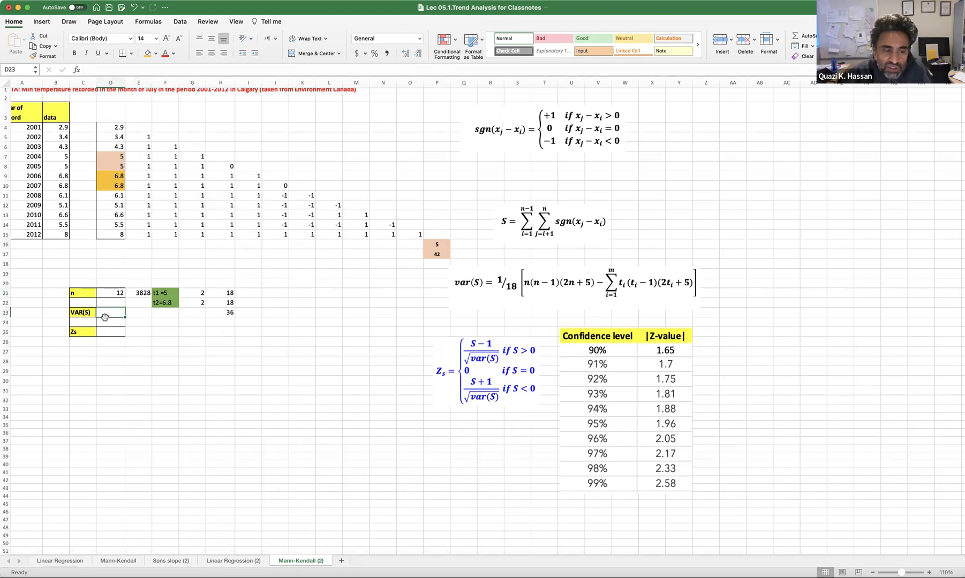
scroll(110, 317, "left", 1)
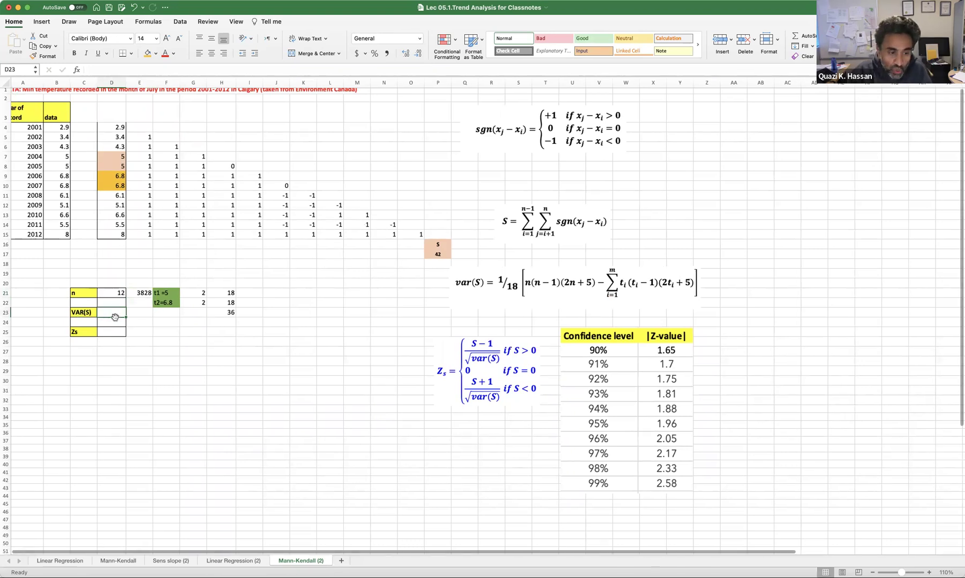
type("+)")
type("(")
left_click(134, 293)
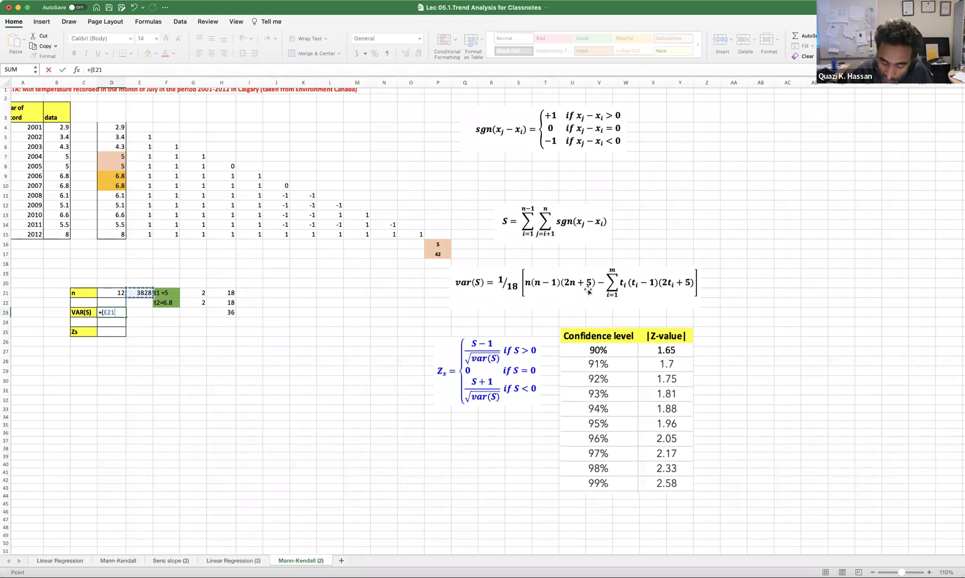
type("-")
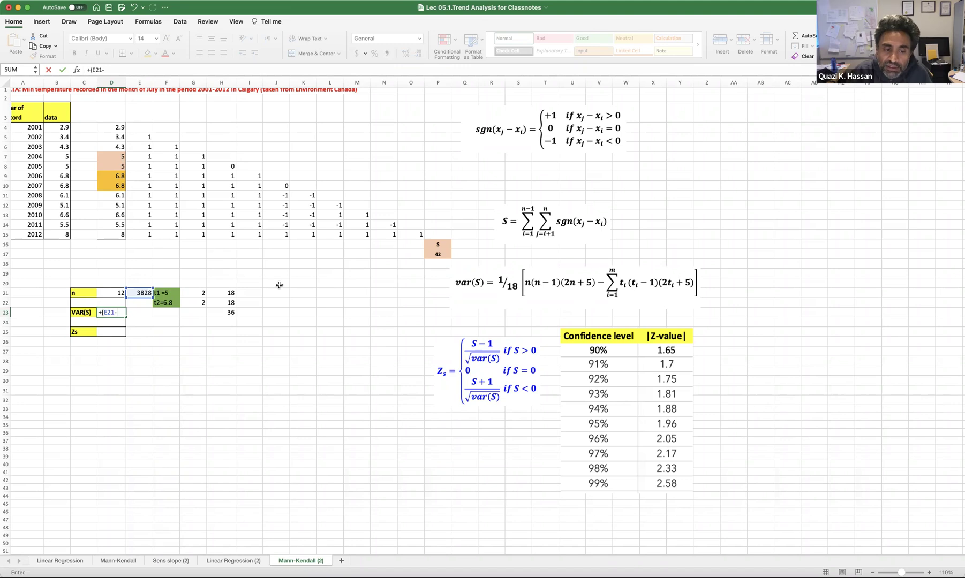
left_click(227, 311)
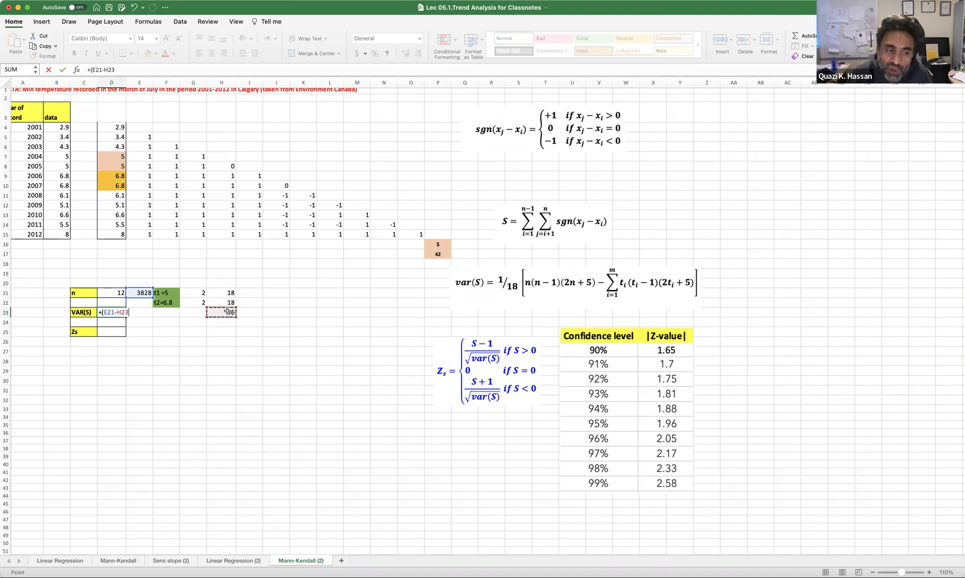
type(")")
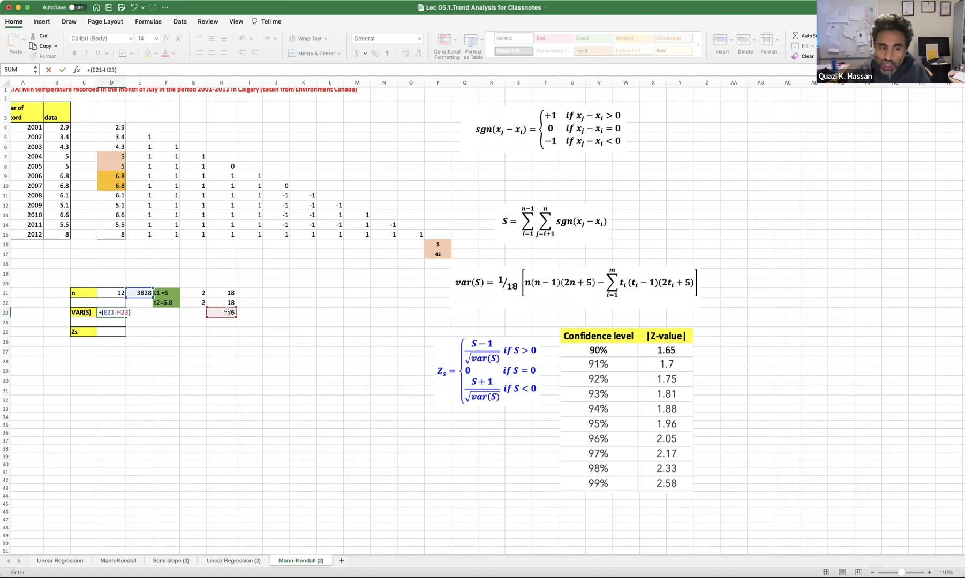
type("/18")
scroll(370, 300, "down", 1)
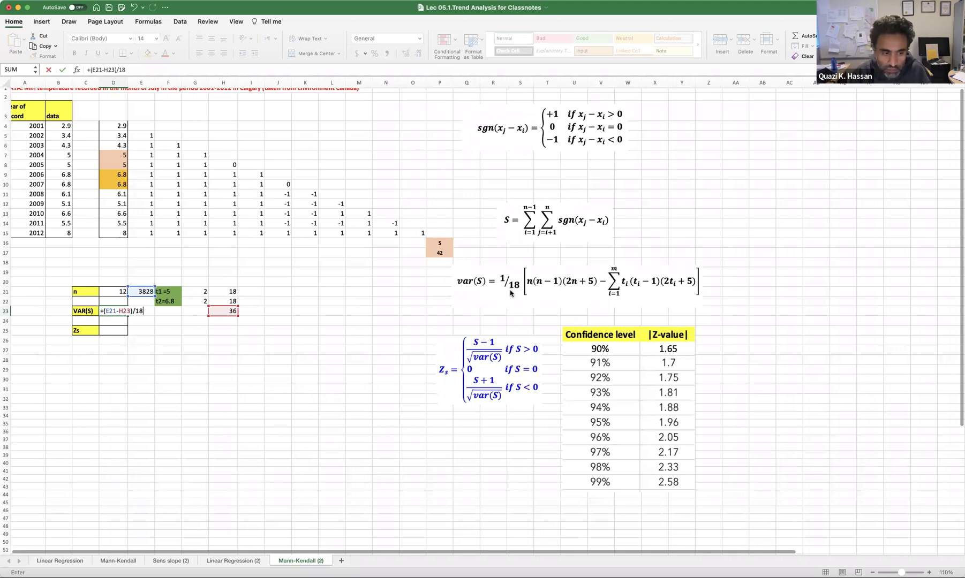
key("Return")
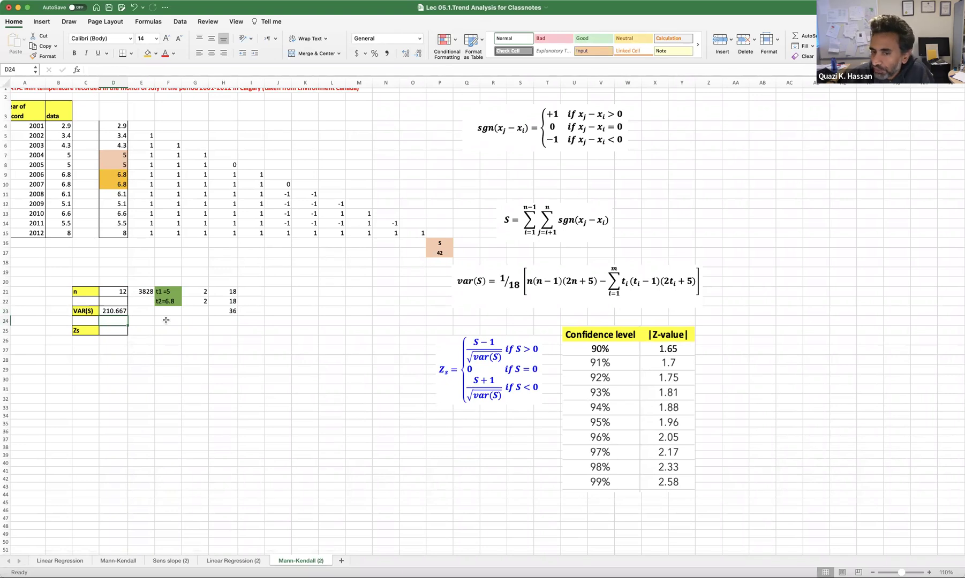
Calculate Zs in D25 with the formula +(P17-1)/sqrt(D23), using the case for positive S
scroll(504, 297, "left", 1)
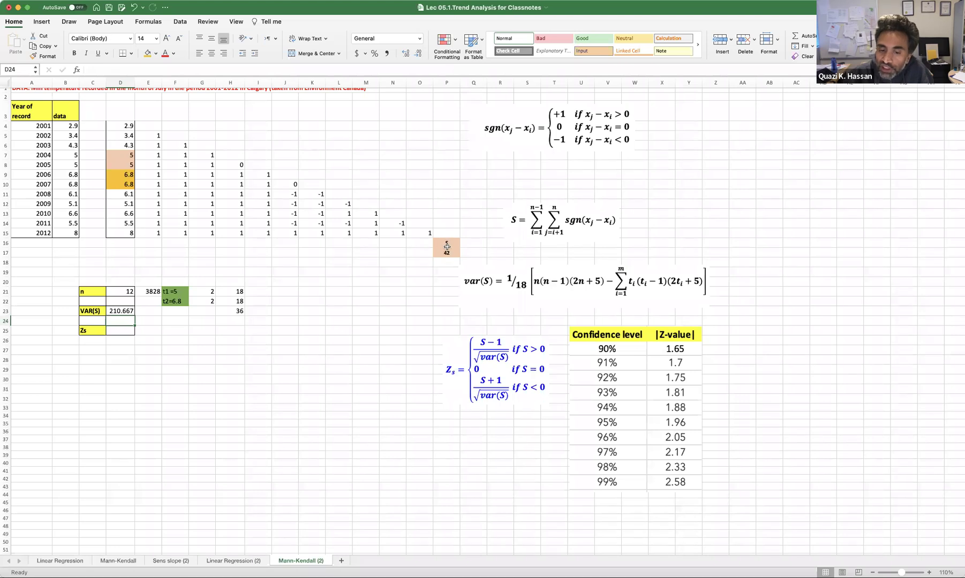
left_click(118, 332)
type("+")
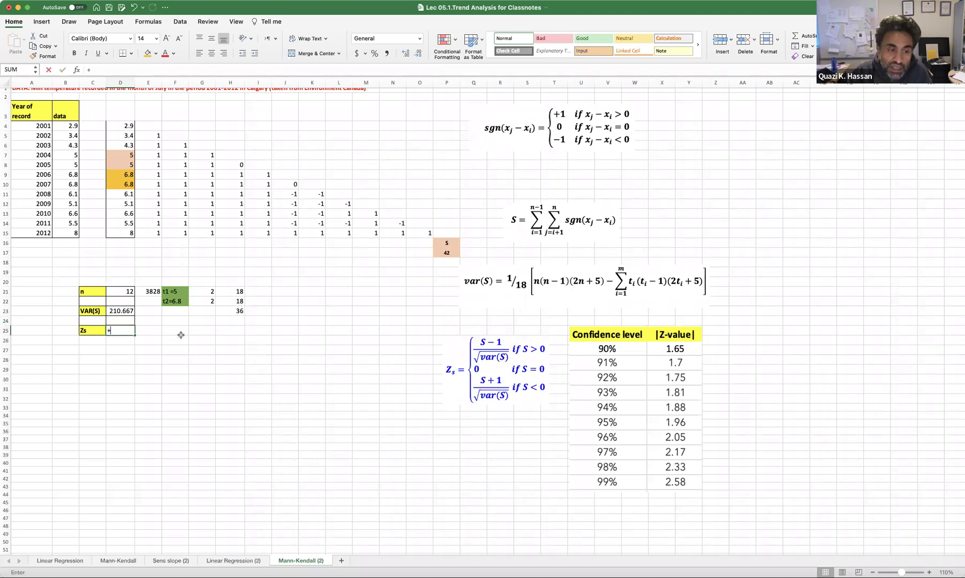
left_click(446, 253)
type("-1")
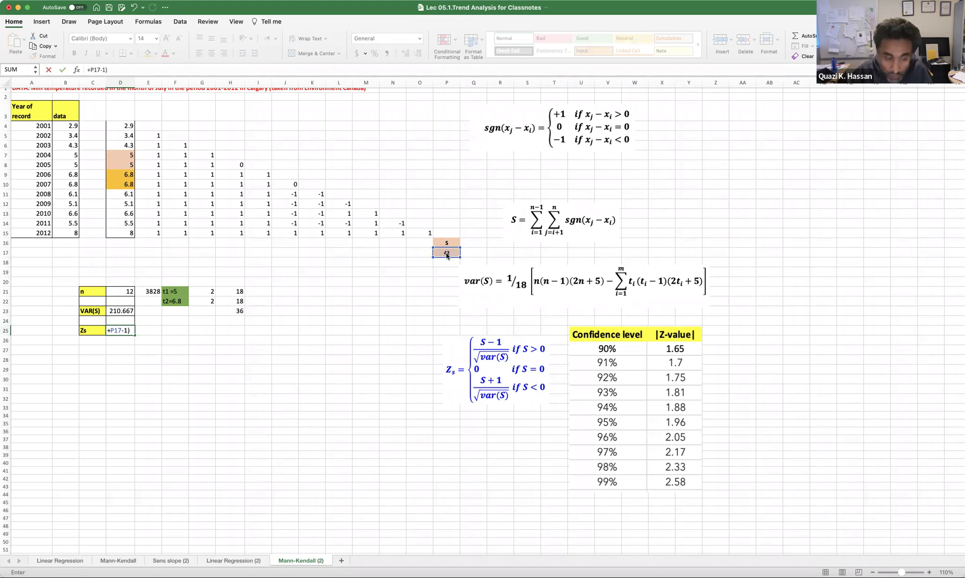
key("Return")
left_click(433, 152)
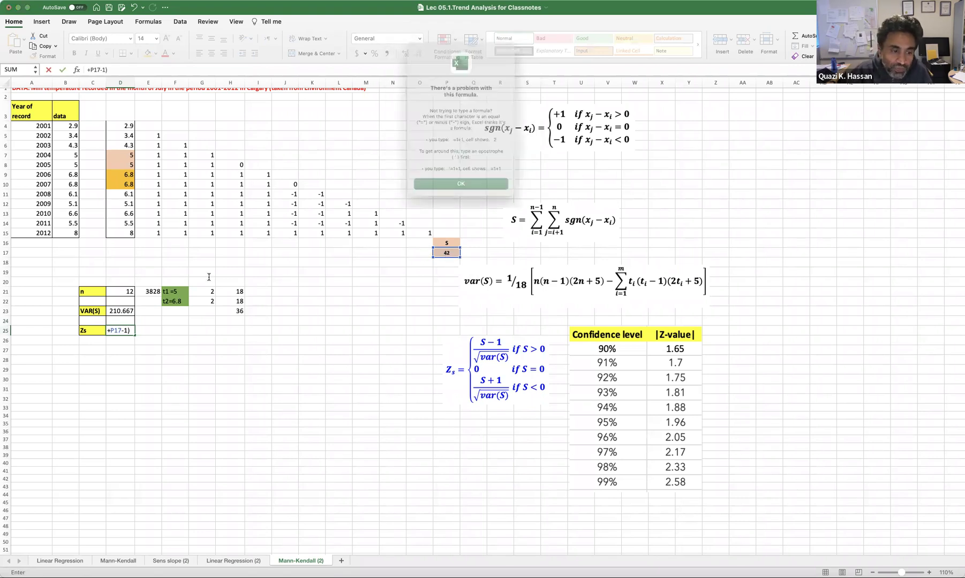
left_click(443, 193)
left_click(114, 330)
type("(")
key("Right")
key("Right")
key("Right")
key("Right")
key("Right")
key("Right")
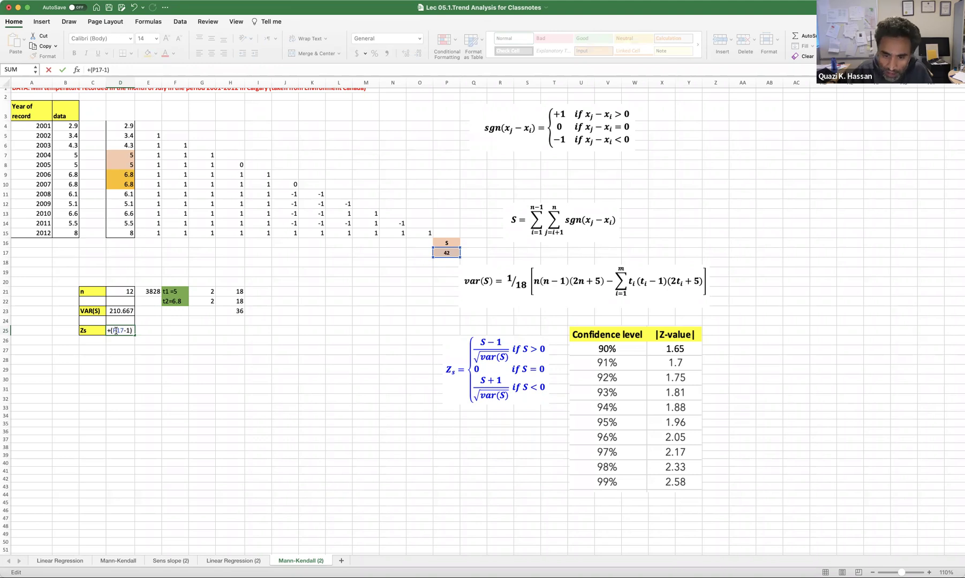
type("/sqrt")
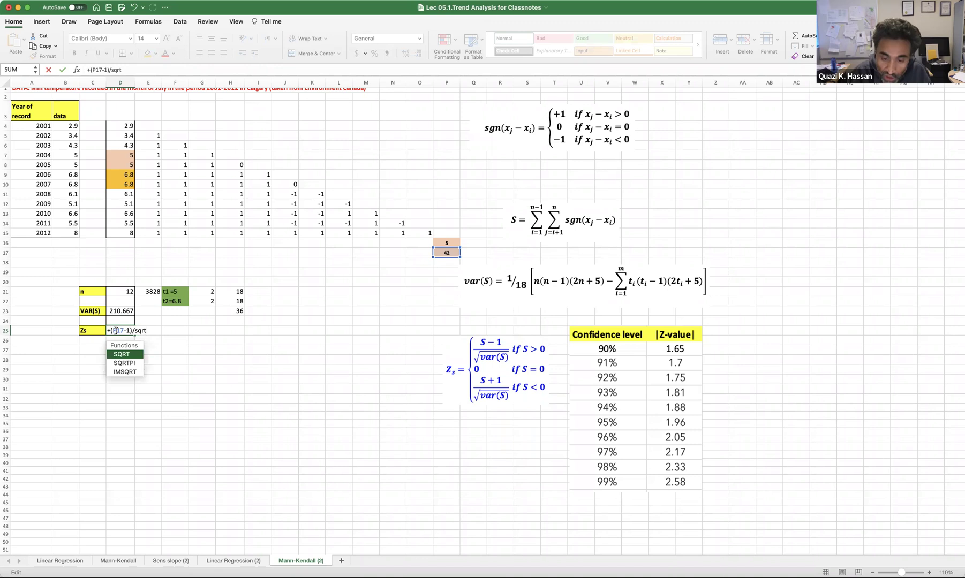
type("(")
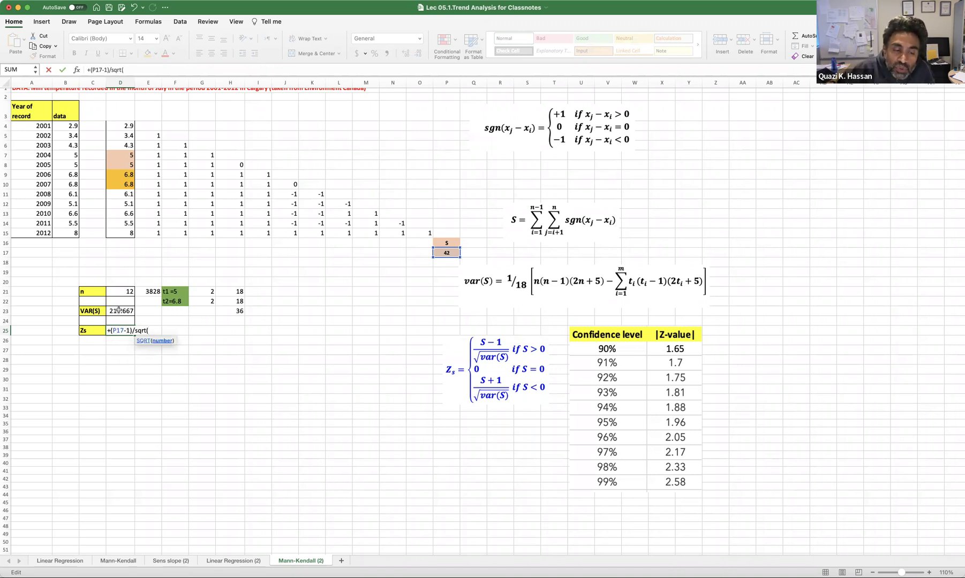
left_click(118, 311)
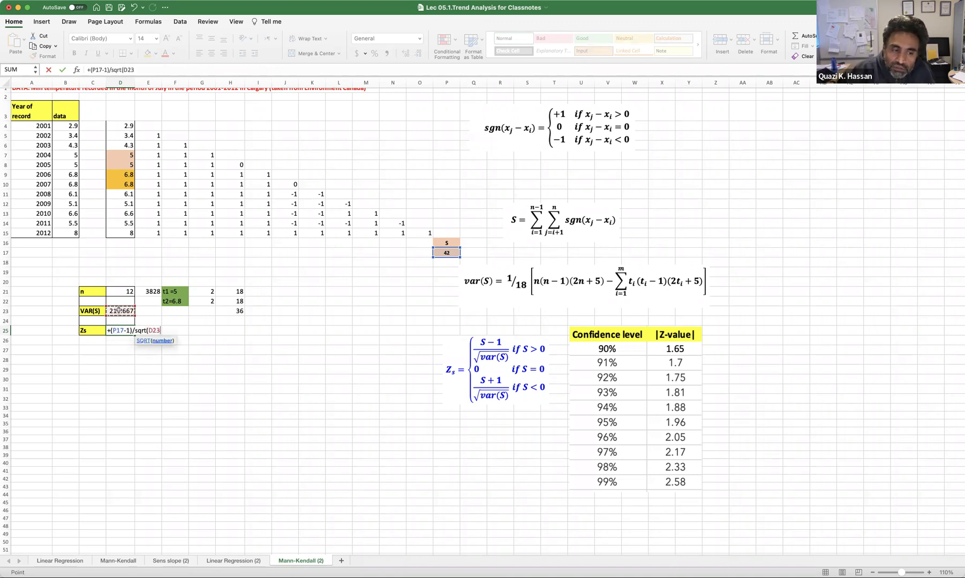
type(")")
key("Return")
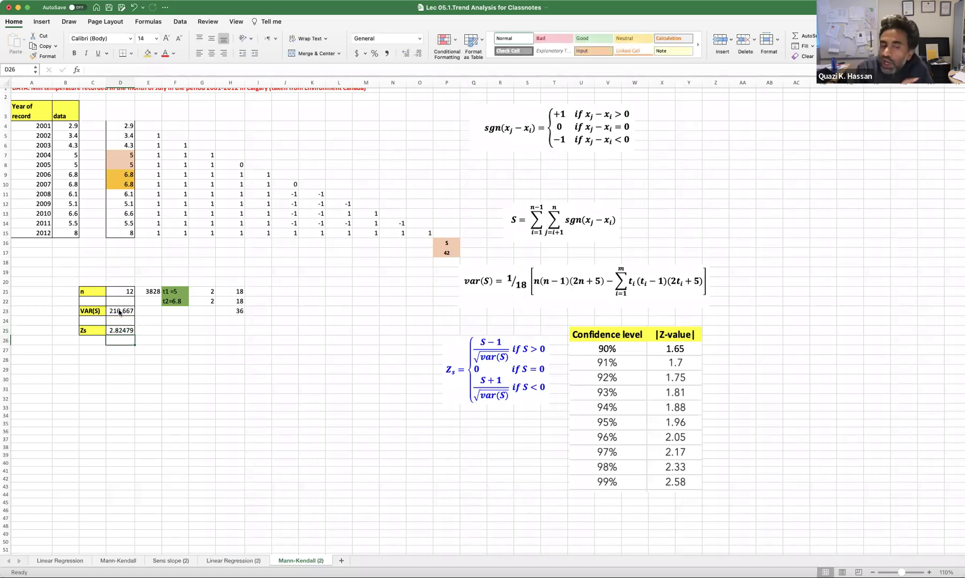
Compare the Zs value in D25 with the Z-values in the confidence level table
left_click(124, 329)
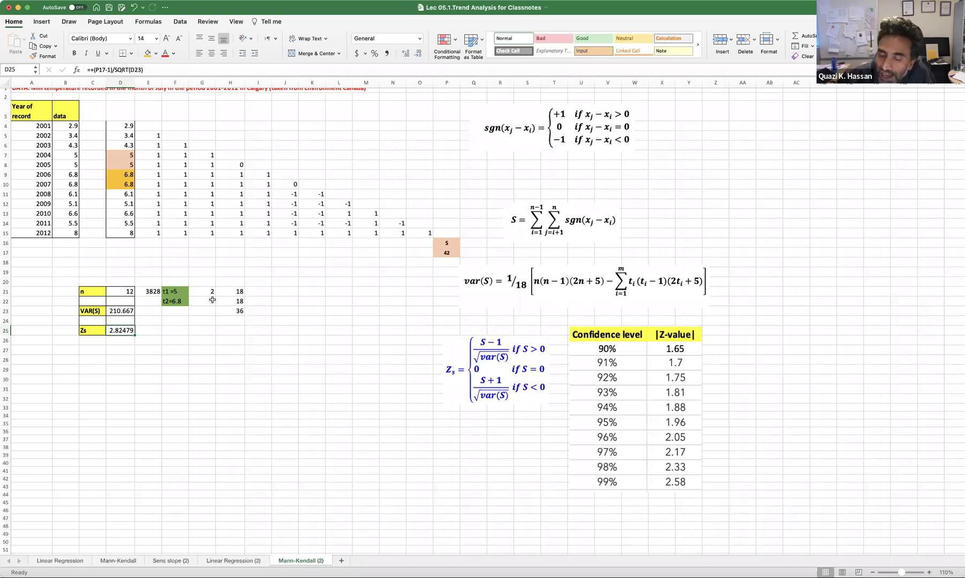
left_click(677, 467)
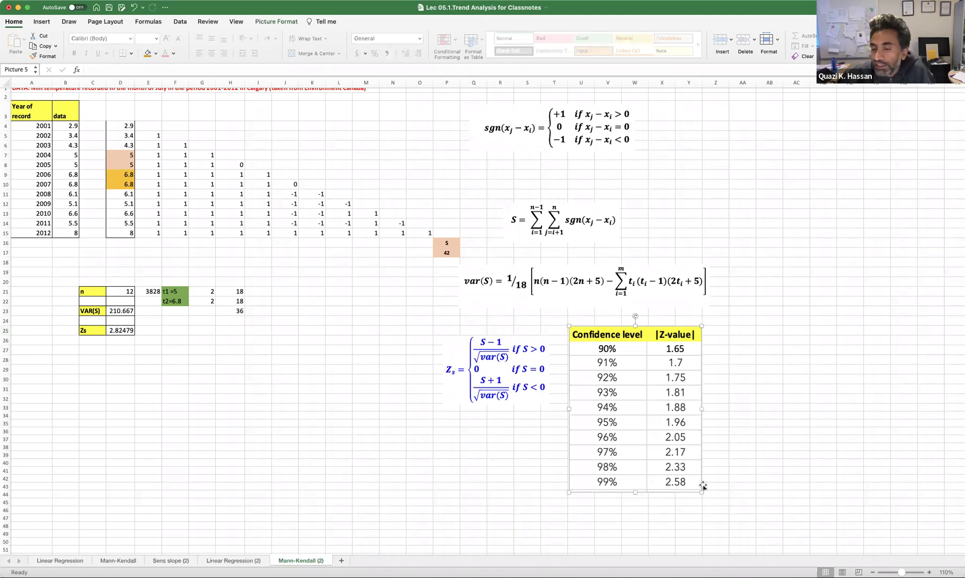